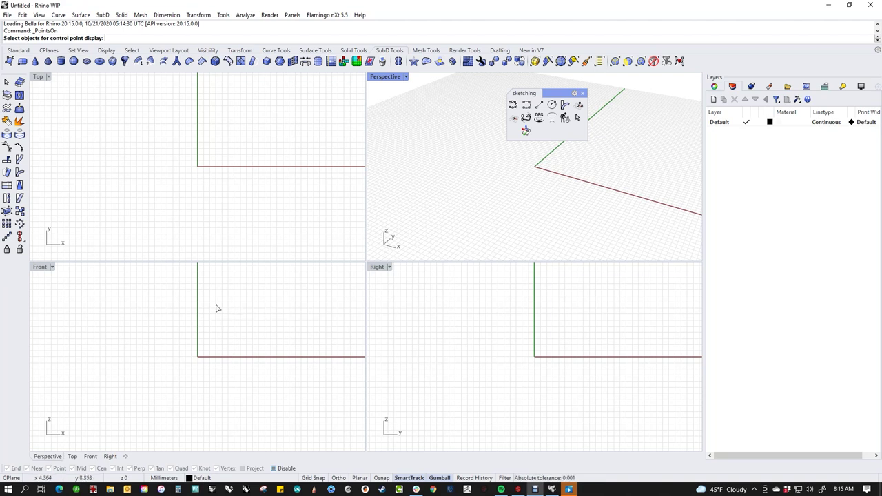
Step: Cancel the pending control point display command and maximize the Front viewport
double_click(40, 268)
right_click_drag(382, 295, 405, 313)
key("Escape")
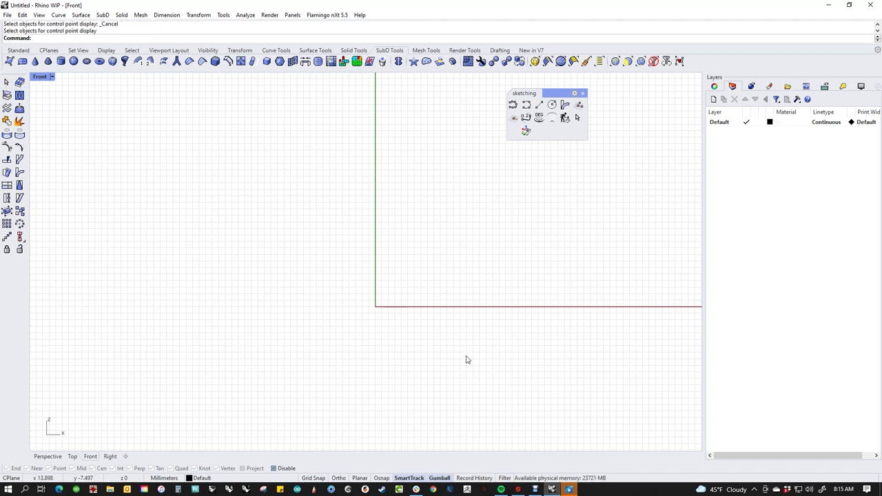
right_click_drag(473, 339, 506, 358)
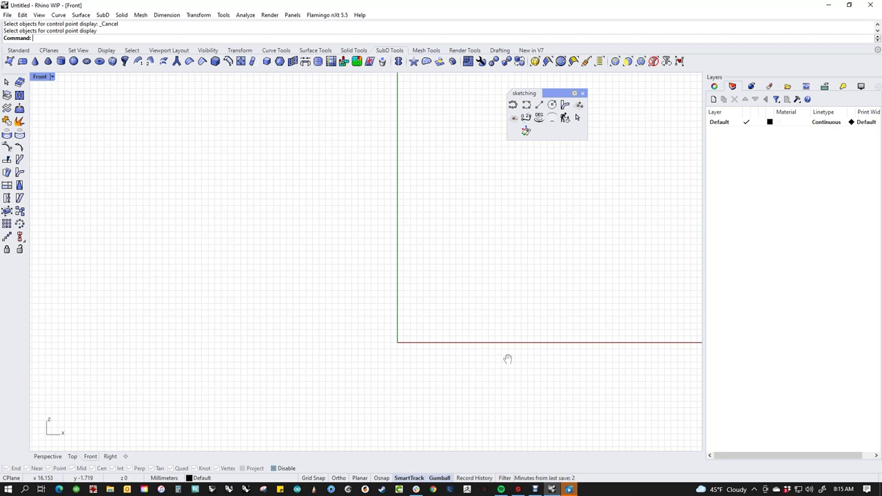
Step: Run the Testfancycurves command and set its Enabled option to On
type("Testfancy")
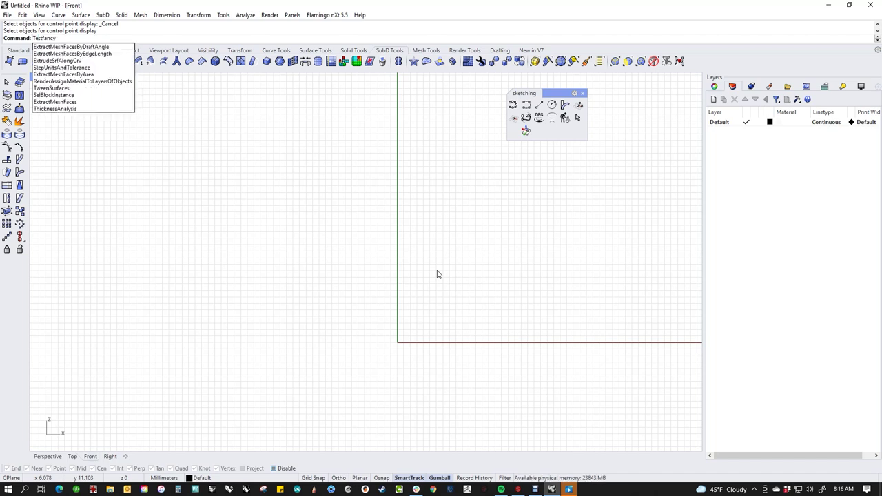
type("curves")
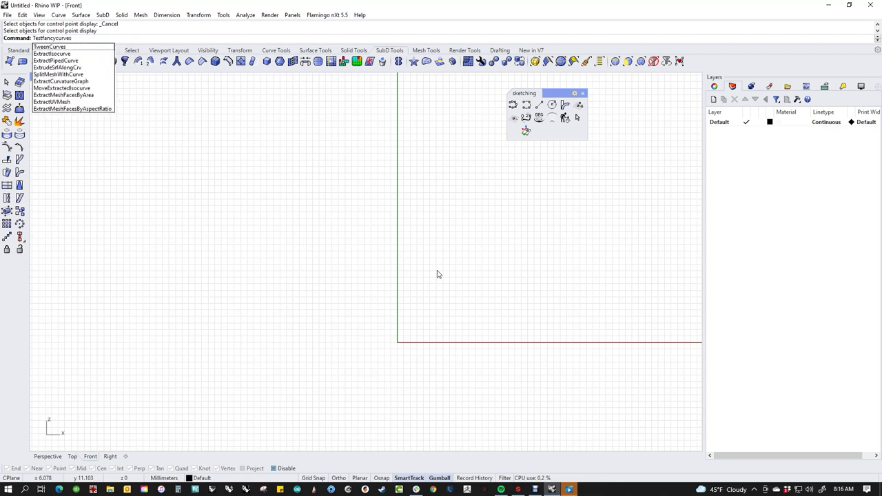
key("Return")
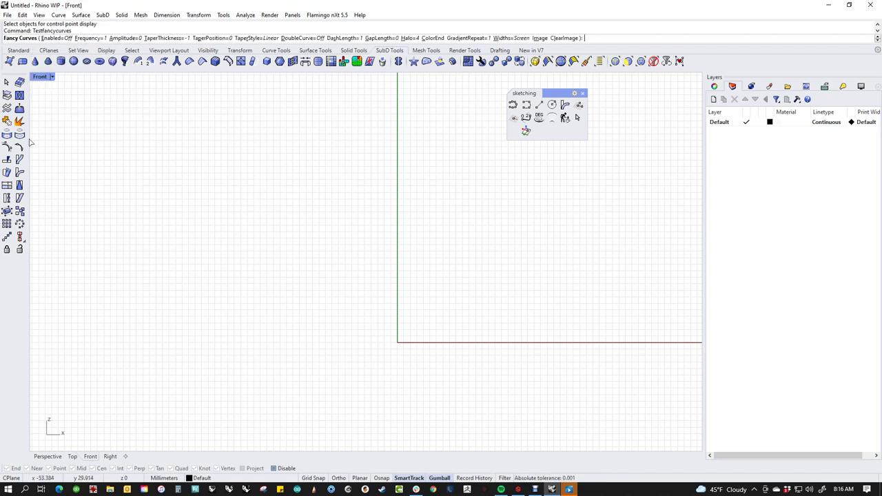
left_click(58, 39)
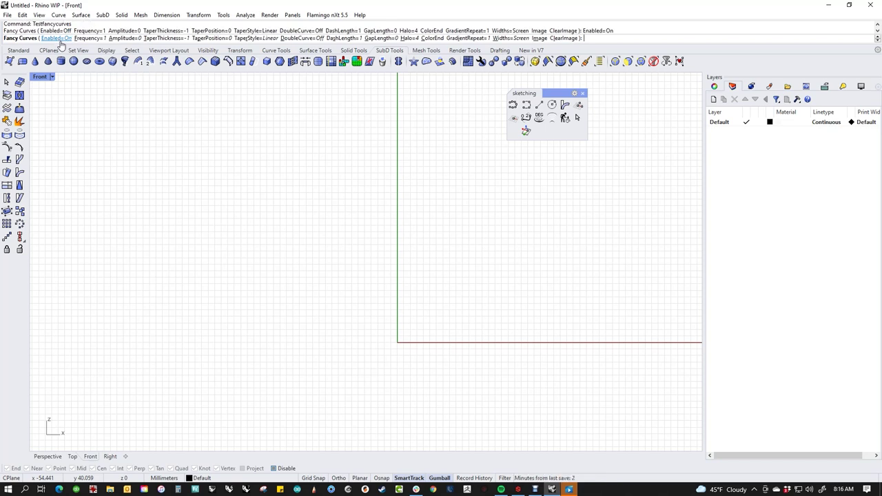
Step: Set the fancy curves' TaperThickness to 4 and TaperPosition to 0.5, and finish the command
left_click(166, 39)
type("4")
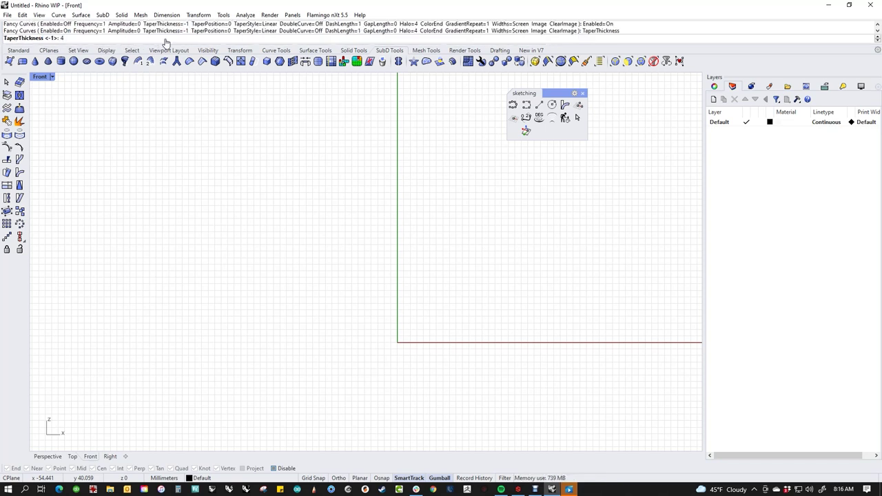
key("Return")
left_click(208, 39)
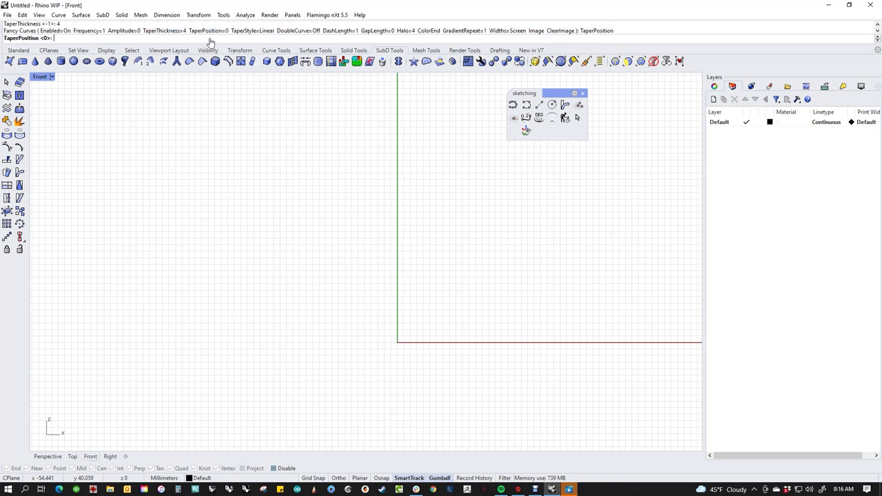
type(".5")
key("Return")
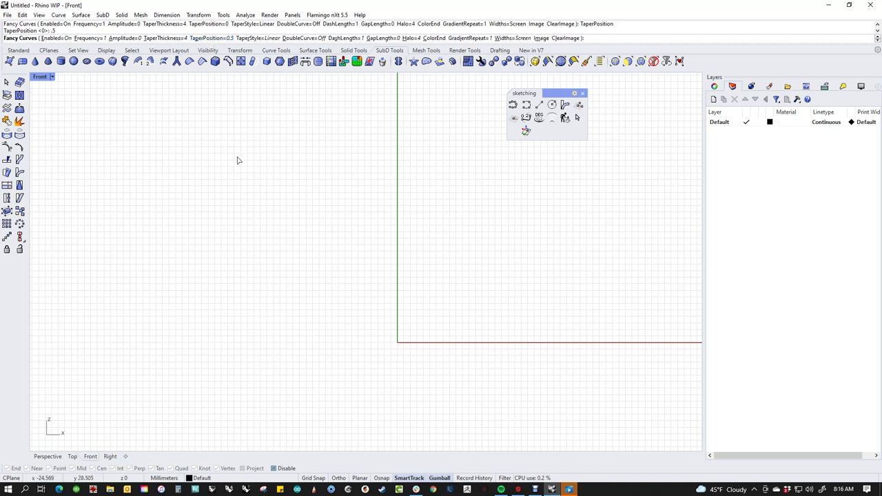
key("Return")
Step: Draw a degree 3 control point curve as a broad arch across the Front view to test the taper
left_click(18, 50)
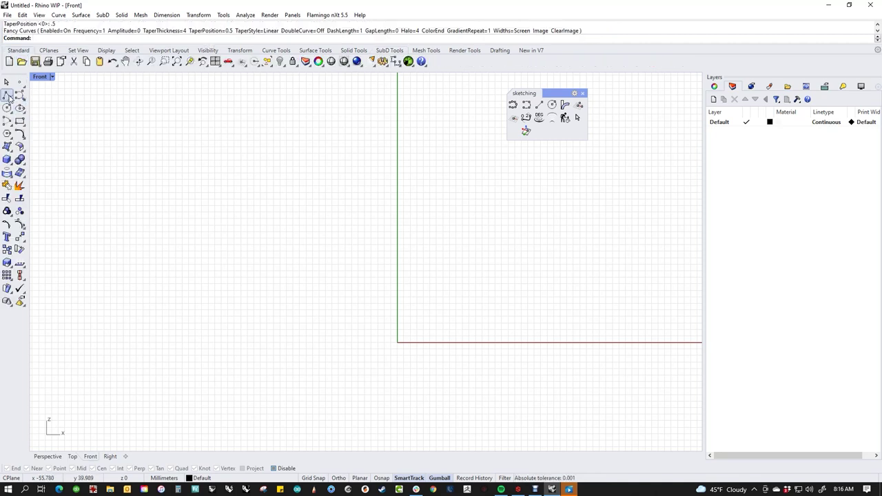
left_click(7, 95)
left_click(174, 270)
left_click(297, 208)
left_click(438, 200)
left_click(522, 212)
key("Return")
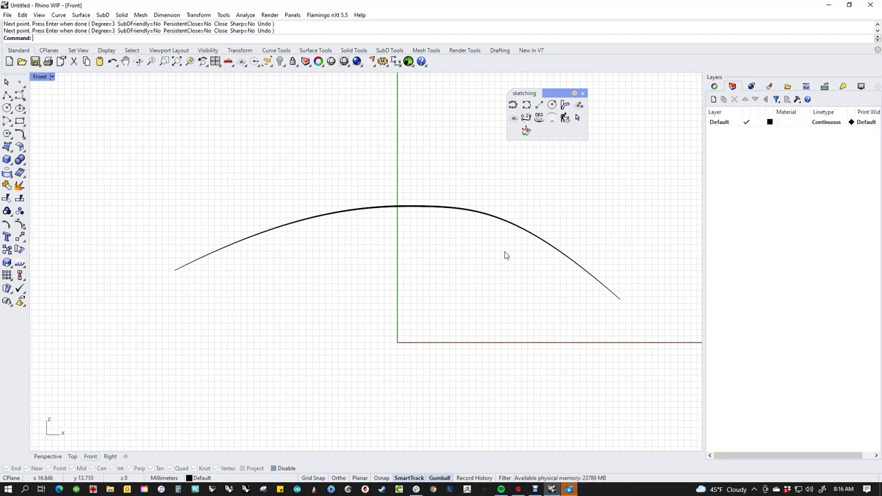
Step: Delete the arched test curve
left_click_drag(489, 179, 423, 270)
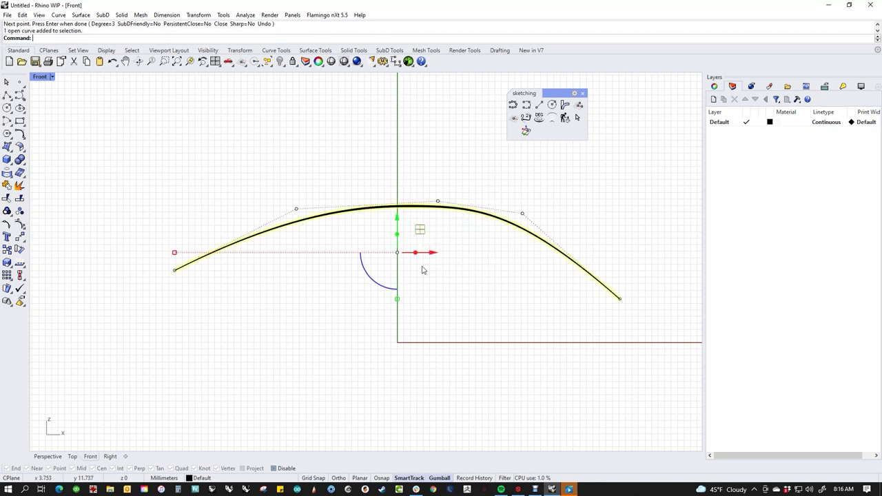
key("Delete")
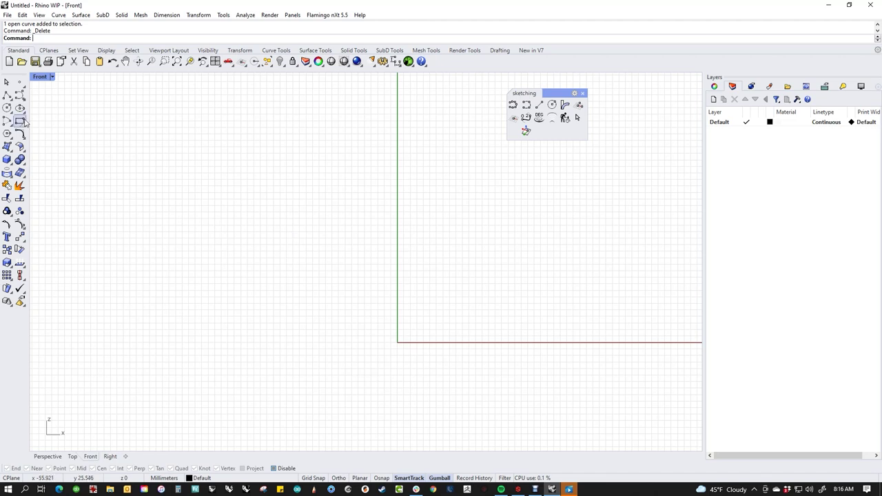
left_click(22, 96)
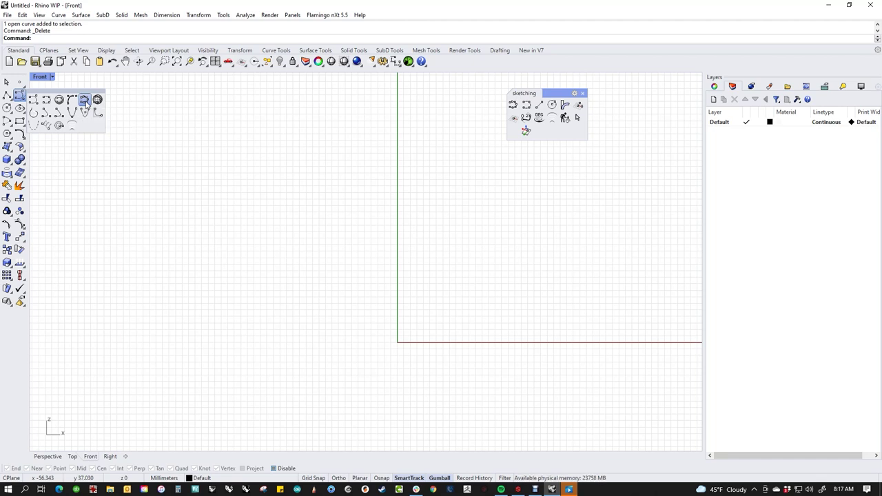
left_click(314, 198)
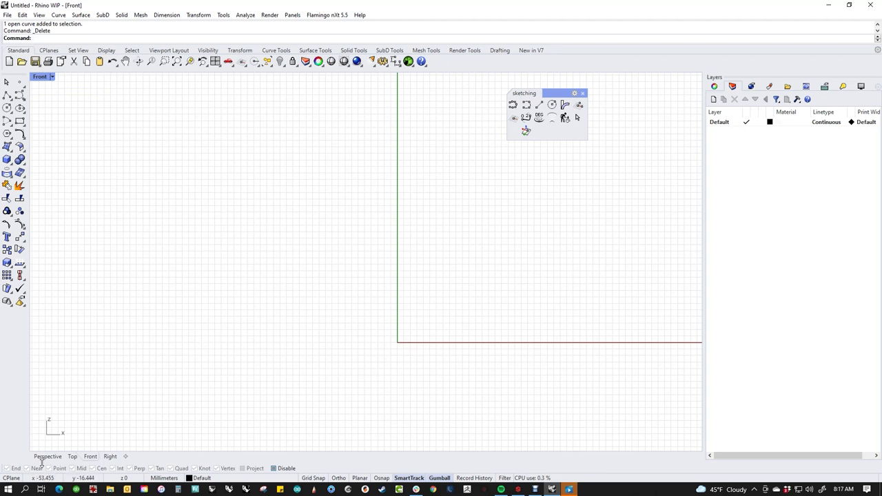
Step: Open Wacom Tablet Properties, examine the Grip Pen's tip click assignment for the Rhino application, and close the window
left_click(25, 489)
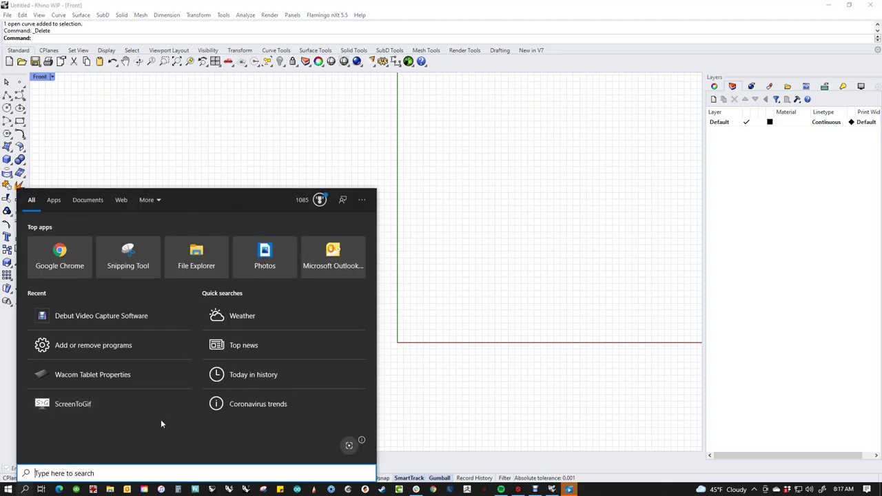
left_click(95, 374)
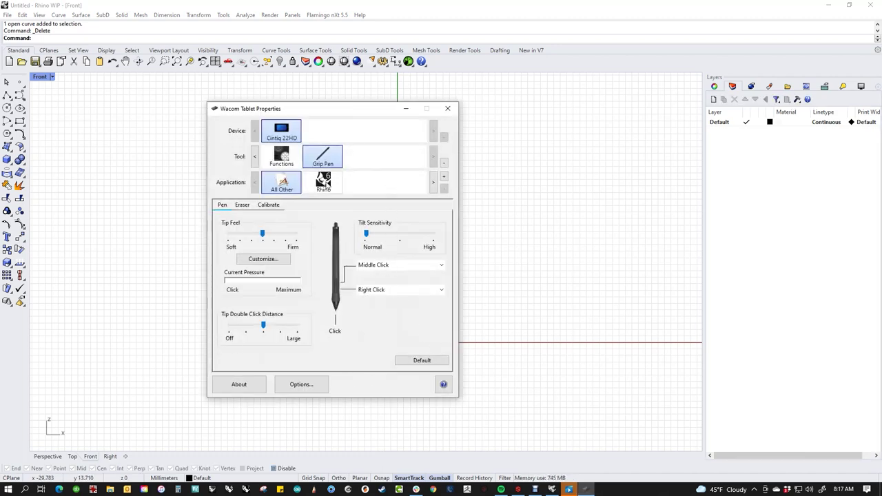
left_click(324, 182)
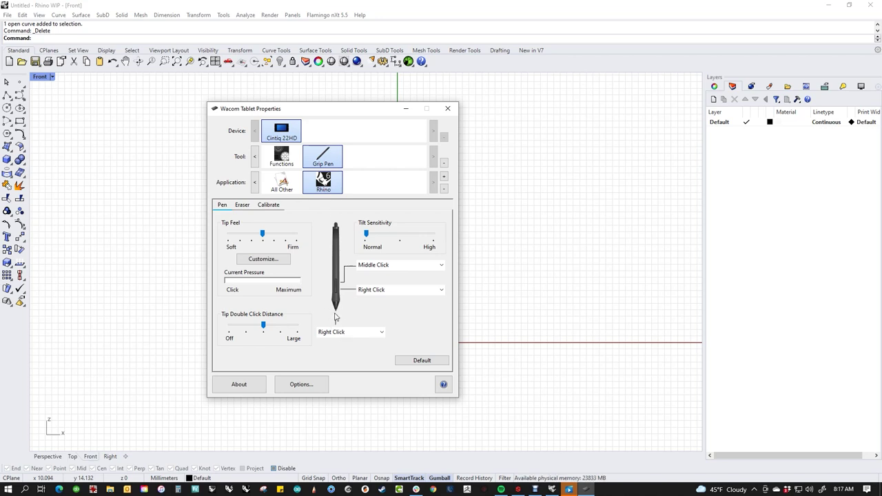
left_click(381, 333)
mouse_move(371, 346)
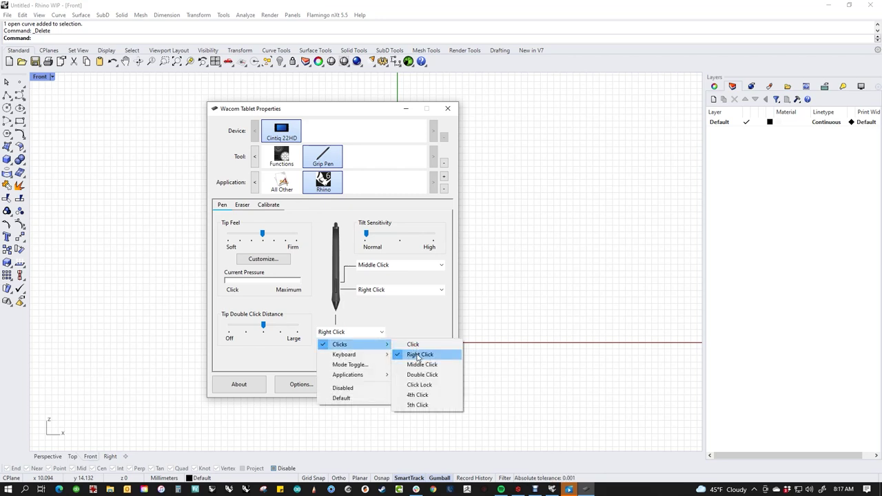
left_click(406, 322)
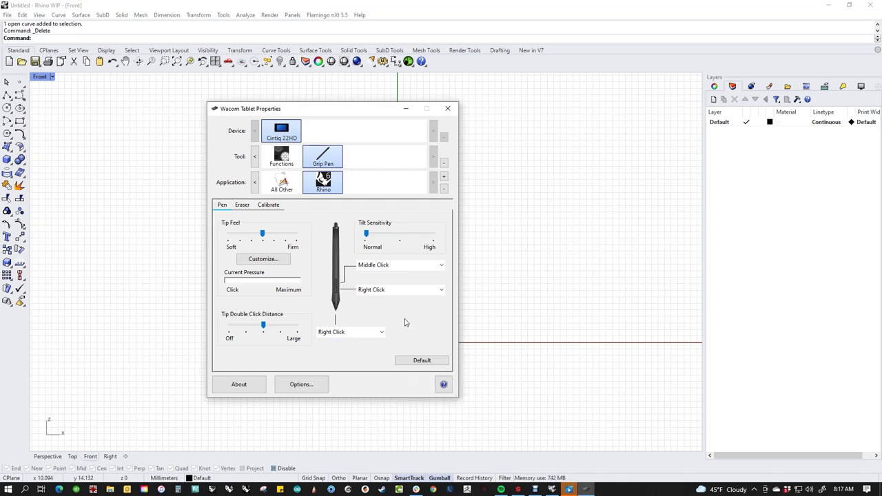
left_click(448, 110)
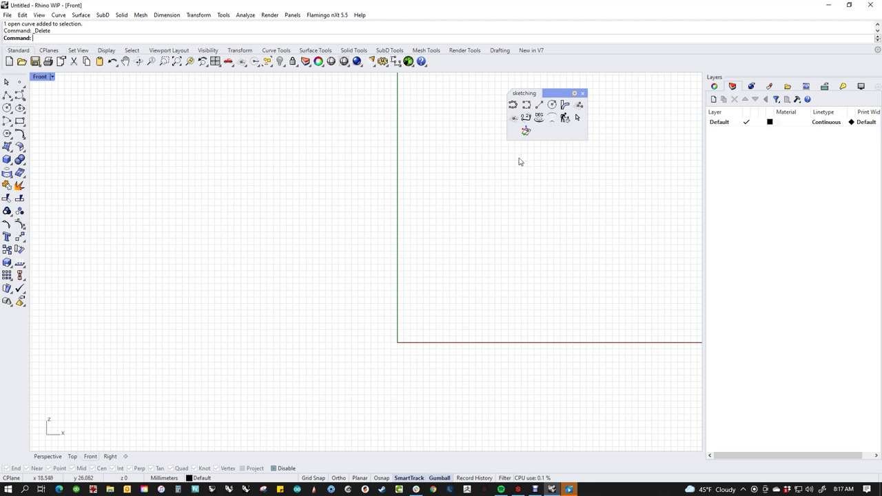
Step: Sketch two long wavy freehand curves, a large looping curve around their far ends, and a cluster of nested ellipses below them
left_click(514, 106)
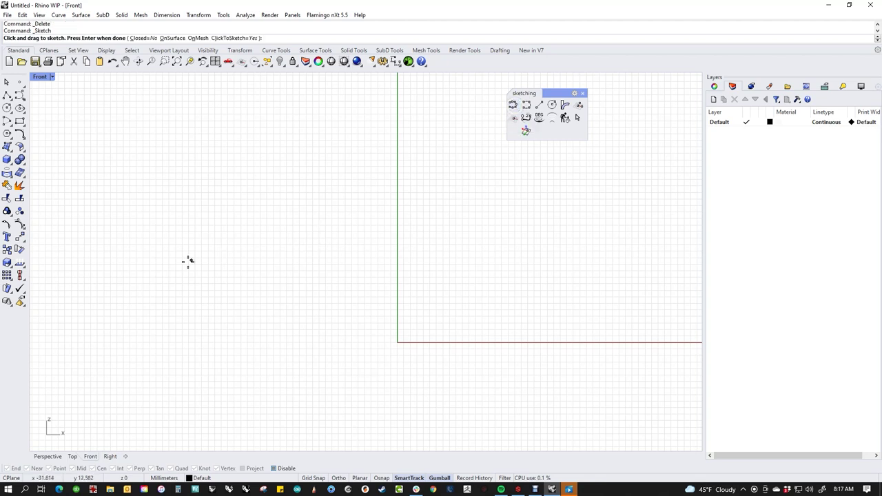
mouse_move(108, 284)
left_mouse_down()
mouse_move(310, 216)
mouse_move(636, 245)
left_mouse_up()
mouse_move(113, 321)
left_mouse_down()
mouse_move(225, 278)
mouse_move(640, 279)
left_mouse_up()
mouse_move(137, 379)
left_mouse_down()
mouse_move(169, 345)
mouse_move(437, 380)
mouse_move(644, 175)
mouse_move(310, 201)
left_mouse_up()
mouse_move(256, 345)
left_mouse_down()
mouse_move(324, 407)
mouse_move(251, 351)
left_mouse_up()
mouse_move(315, 348)
left_mouse_down()
mouse_move(255, 380)
mouse_move(306, 343)
mouse_move(295, 358)
mouse_move(306, 361)
left_mouse_up()
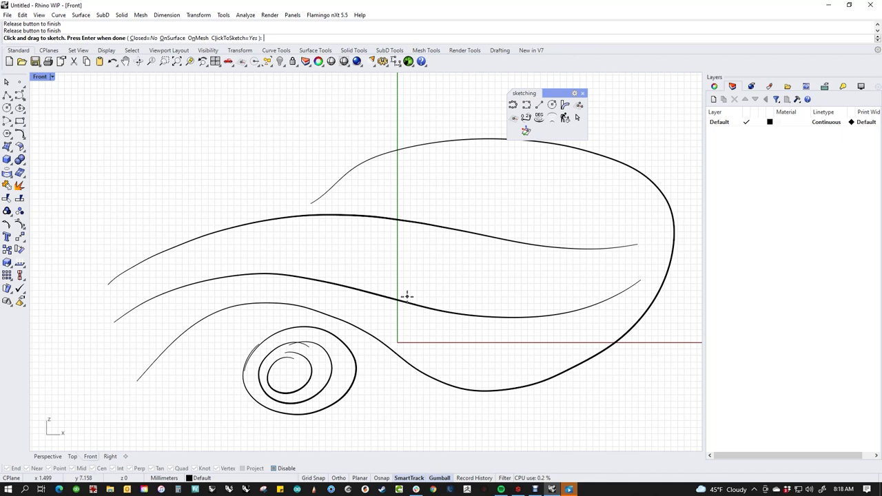
Step: Sketch short freehand strokes across the long curves, the large loop's lower edge and the rim of the outer ellipse
left_click_drag(410, 277, 385, 331)
left_click_drag(344, 202, 333, 254)
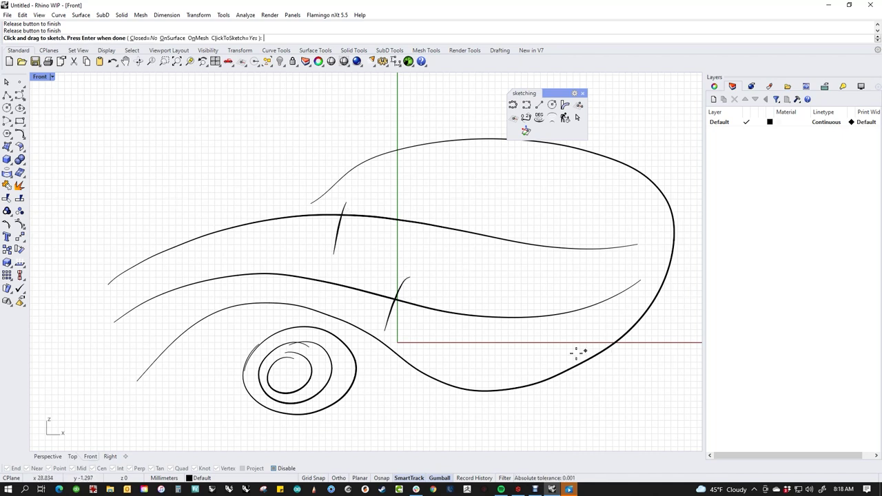
left_click_drag(580, 342, 624, 387)
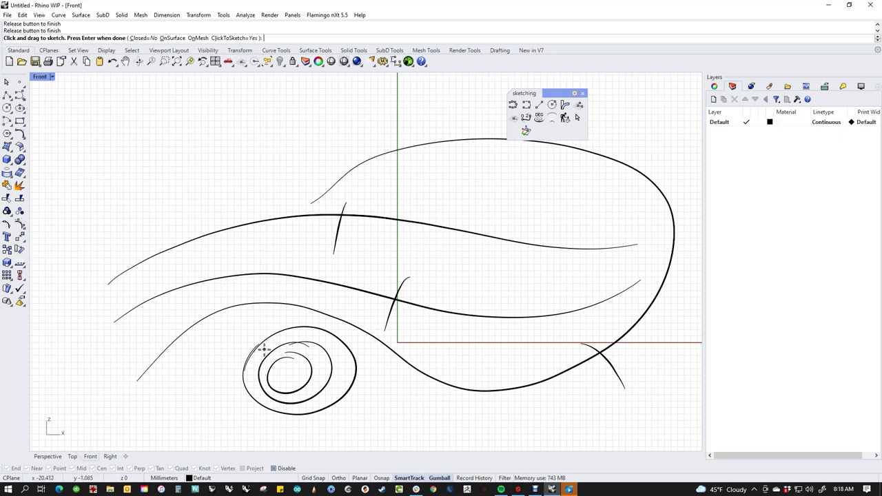
left_click_drag(258, 344, 245, 365)
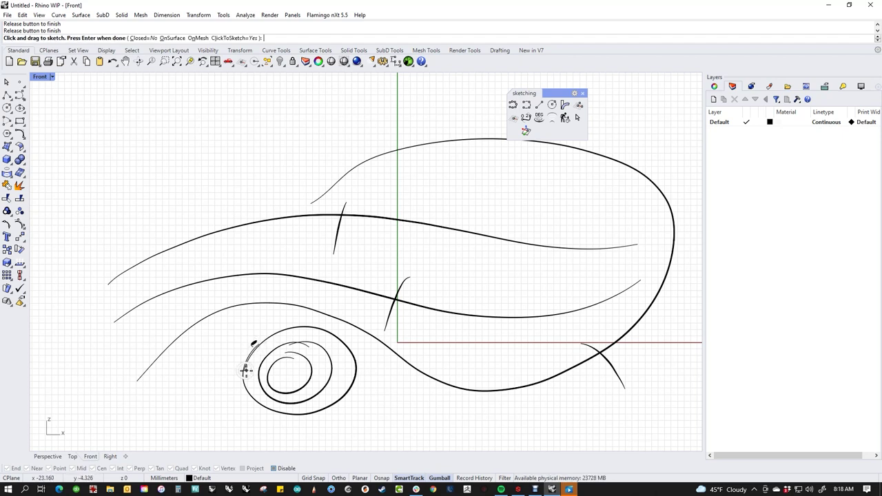
left_click_drag(342, 381, 397, 416)
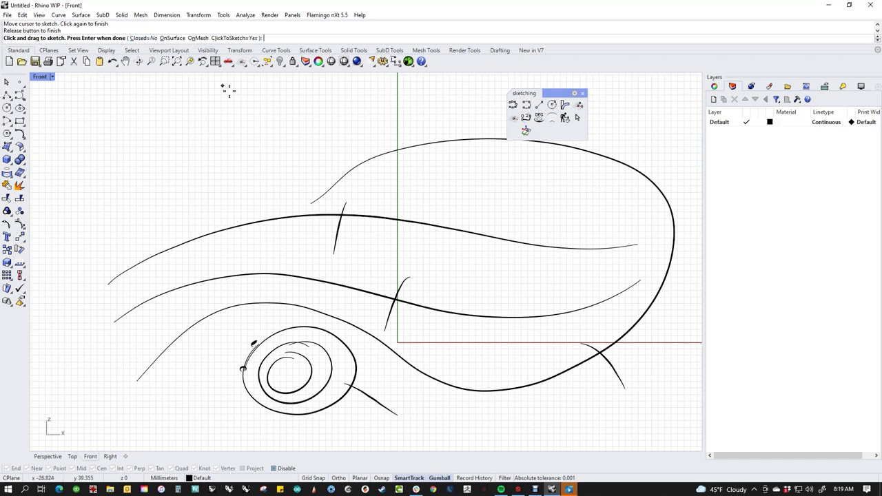
Step: Sketch three more long wavy freehand curves above the existing ones
mouse_move(88, 257)
left_mouse_down()
mouse_move(111, 236)
mouse_move(513, 207)
left_mouse_up()
left_click_drag(132, 192, 541, 190)
mouse_move(212, 168)
left_mouse_down()
mouse_move(413, 172)
mouse_move(565, 191)
left_mouse_up()
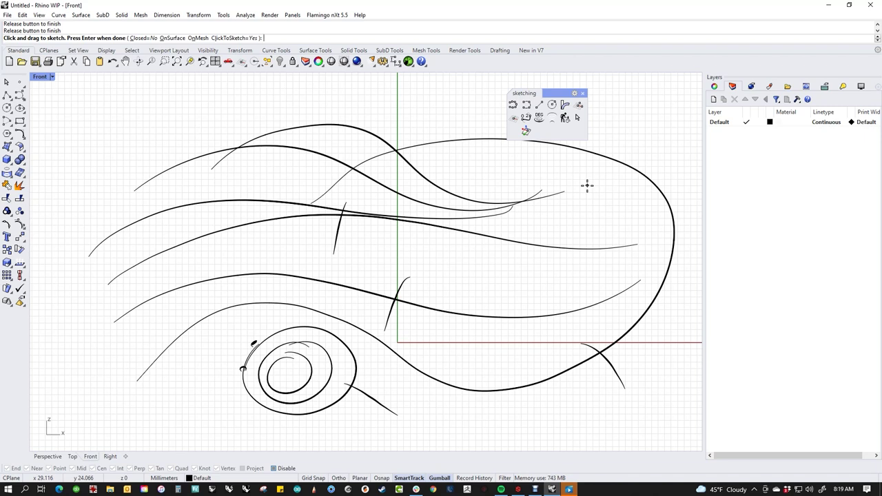
Step: Finish the Sketch command and undo all of its freehand curves
key("ctrl+z")
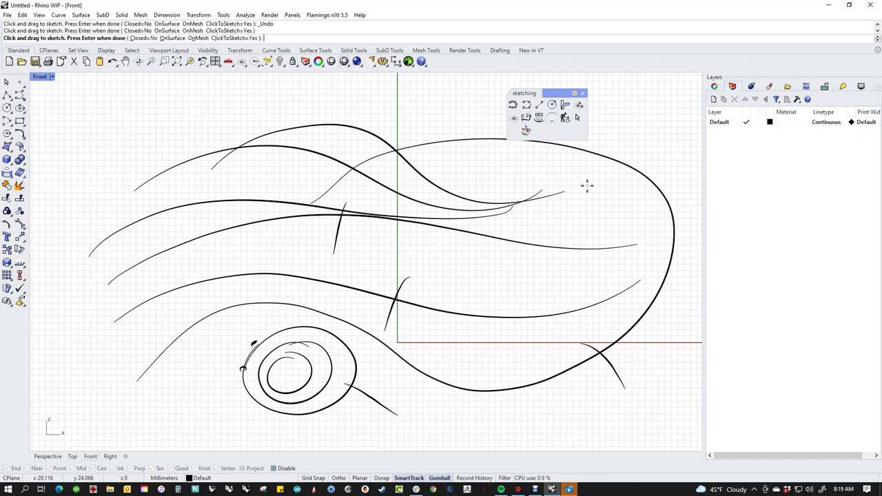
key("Return")
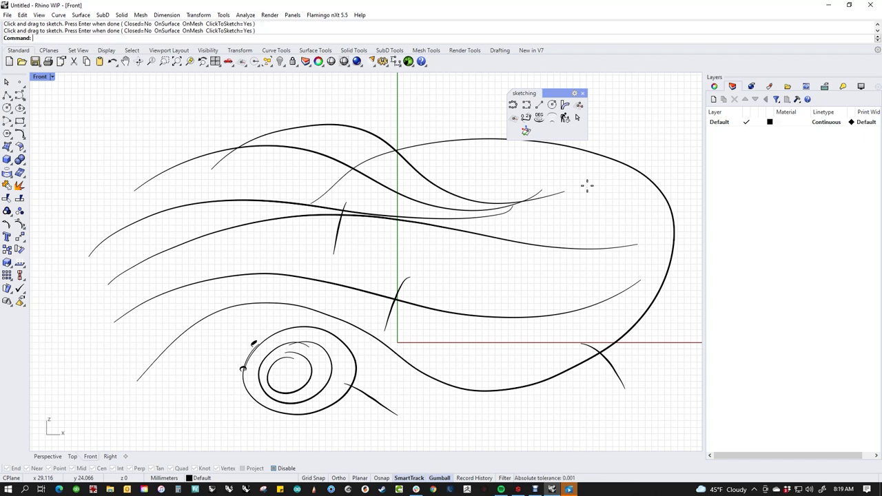
key("ctrl+z")
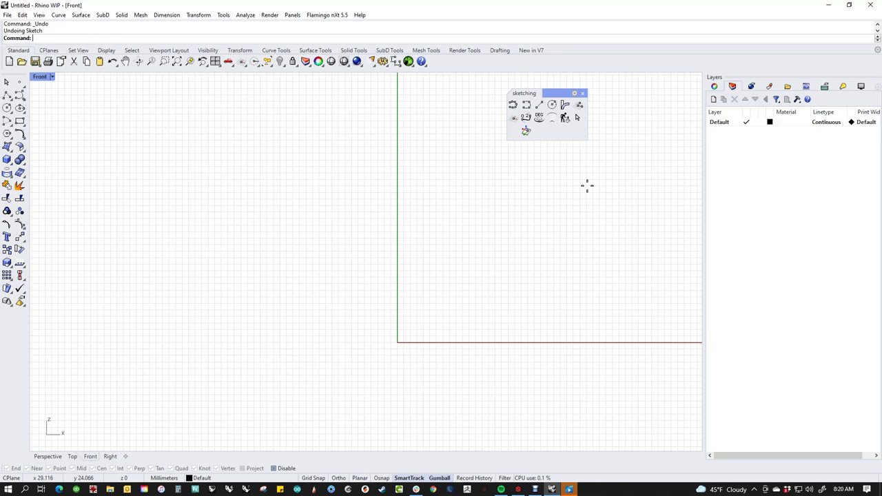
Step: Sketch three long sweeping freehand curves stacked in the Front view and a shorter S-shaped one beneath them
left_click(512, 105)
left_click_drag(138, 314, 524, 280)
mouse_move(216, 306)
left_mouse_down()
mouse_move(427, 285)
mouse_move(573, 317)
left_mouse_up()
left_click_drag(173, 361, 599, 320)
left_click_drag(209, 394, 390, 387)
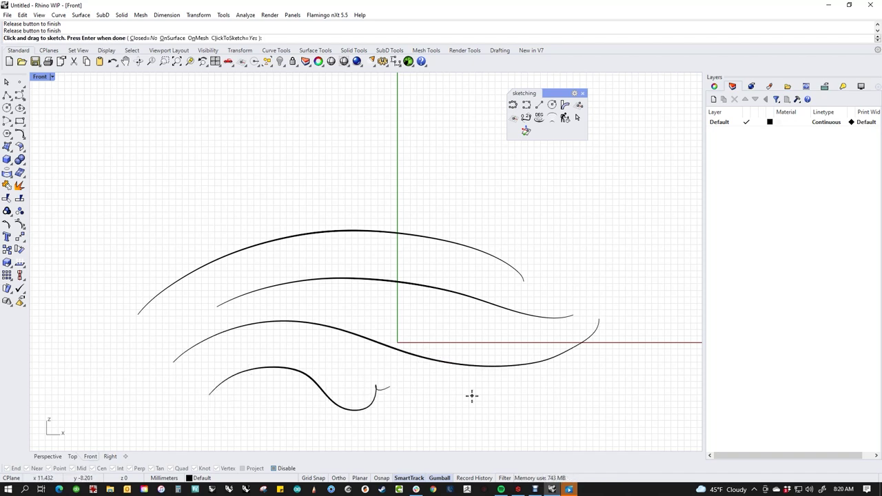
key("Return")
Step: Delete the short S-shaped curve at the bottom of the sketch
left_click(578, 117)
left_click_drag(339, 365, 311, 395)
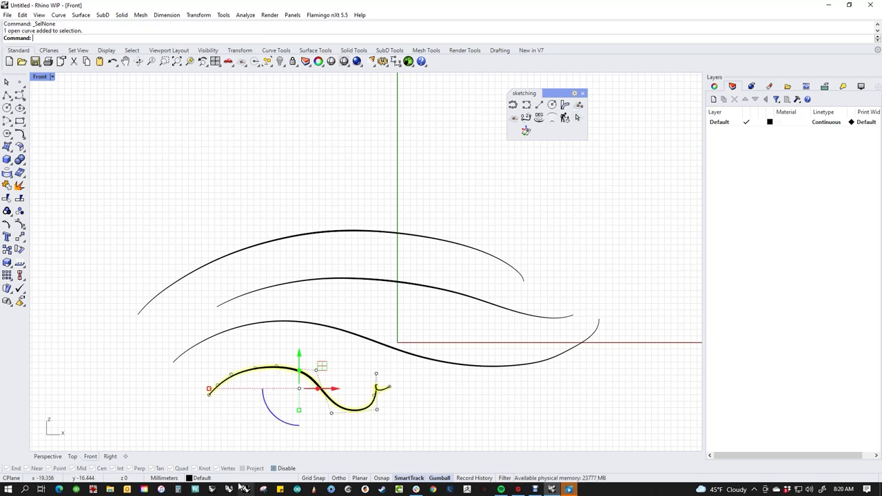
key("Delete")
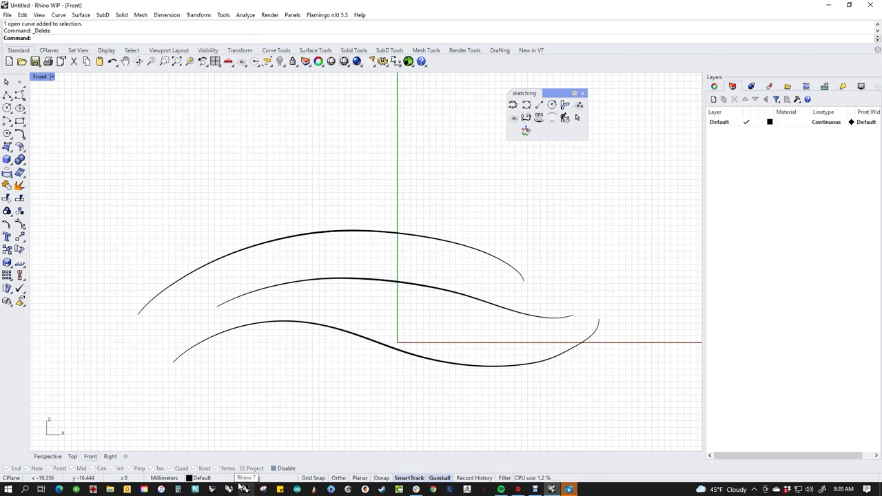
Step: Sketch a long wavy freehand curve below the others and nested ellipses overlapping the third curve near the X axis
left_click(512, 104)
mouse_move(211, 391)
left_mouse_down()
mouse_move(407, 392)
mouse_move(542, 372)
left_mouse_up()
mouse_move(470, 321)
left_mouse_down()
mouse_move(443, 321)
mouse_move(426, 335)
mouse_move(472, 330)
mouse_move(460, 334)
left_mouse_up()
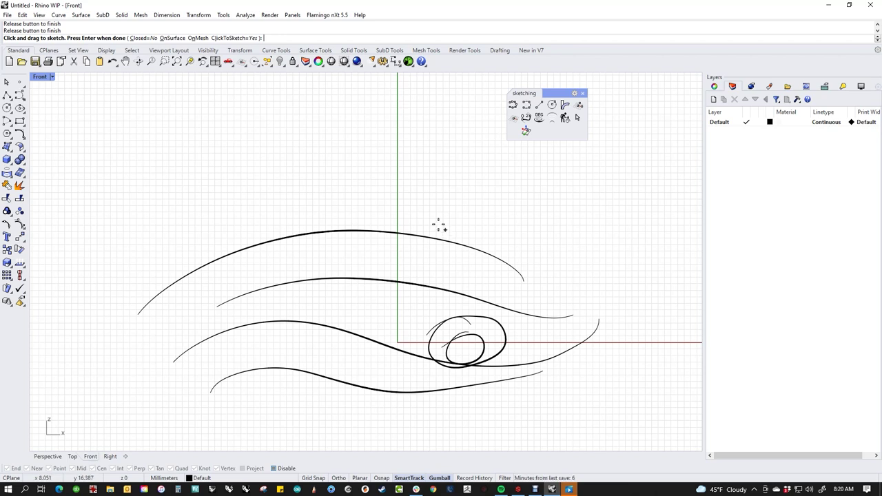
Step: Finish the Sketch command and delete all the freehand curves in the Front view
key("Escape")
left_click_drag(566, 212, 427, 416)
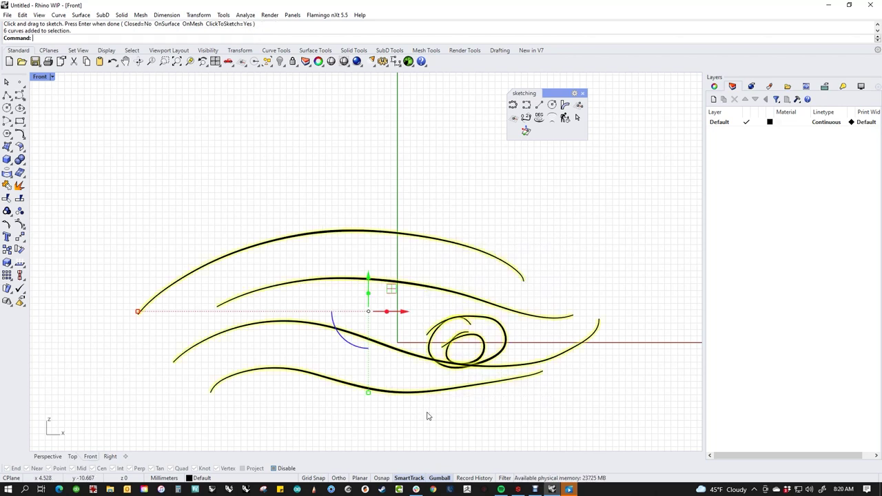
left_click(425, 208)
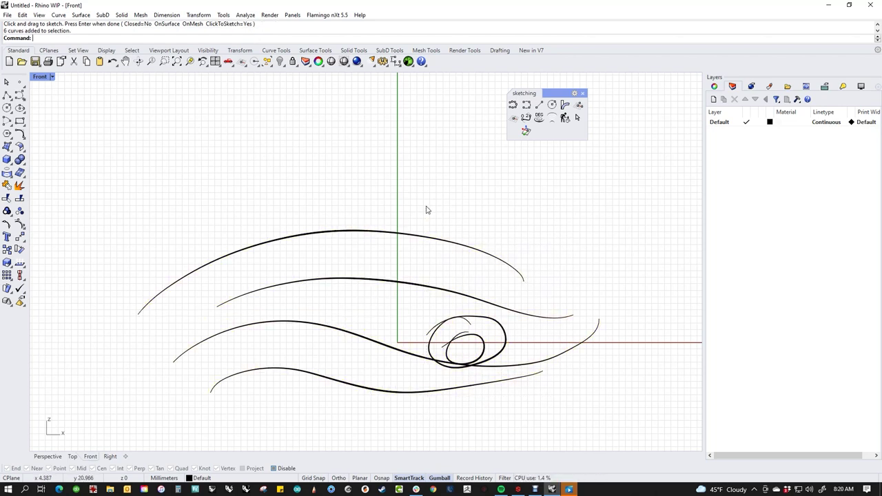
left_click_drag(452, 197, 321, 402)
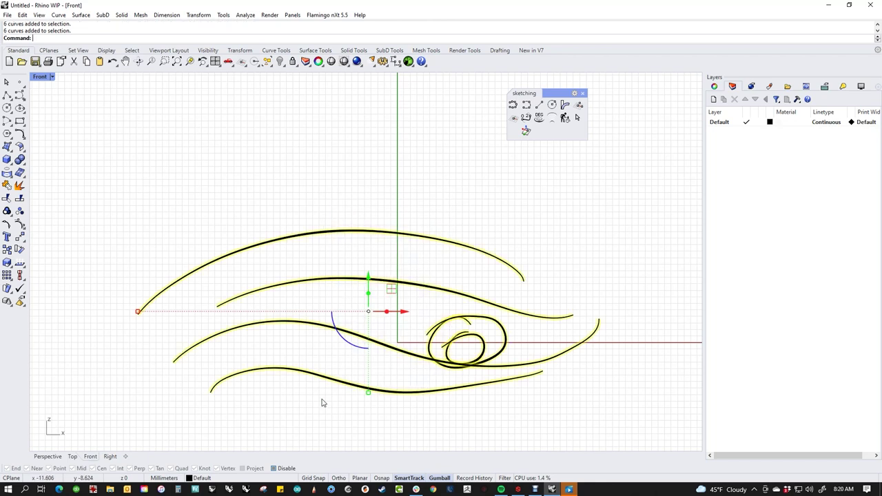
key("Delete")
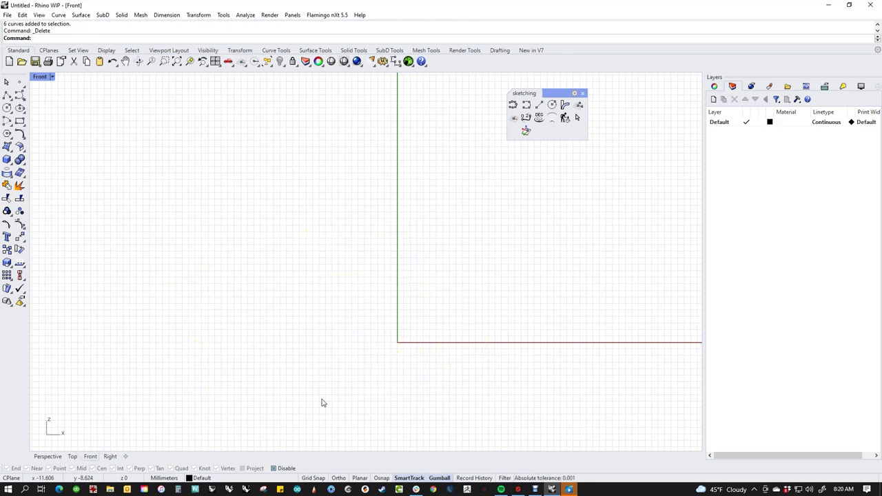
Step: Sketch a long high arch, a nearly straight curve joining its ends beneath, and a shallower arch between them
left_click(513, 105)
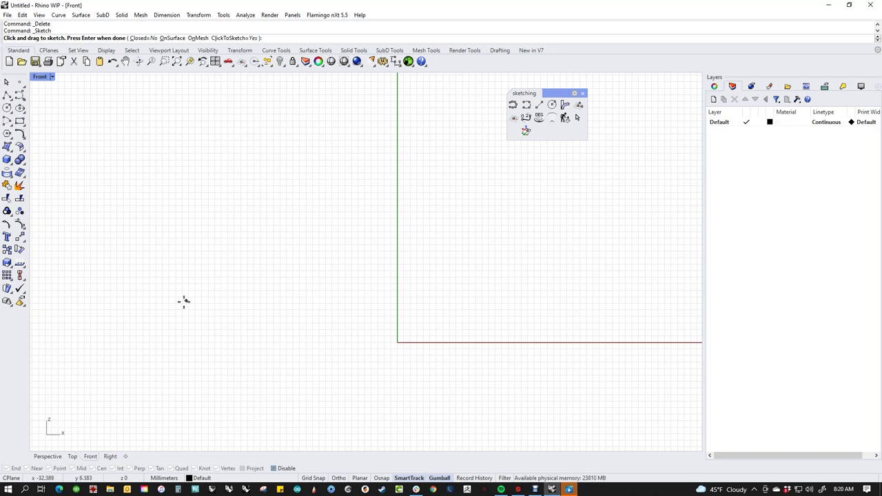
mouse_move(141, 312)
left_mouse_down()
mouse_move(276, 241)
mouse_move(521, 236)
mouse_move(678, 294)
left_mouse_up()
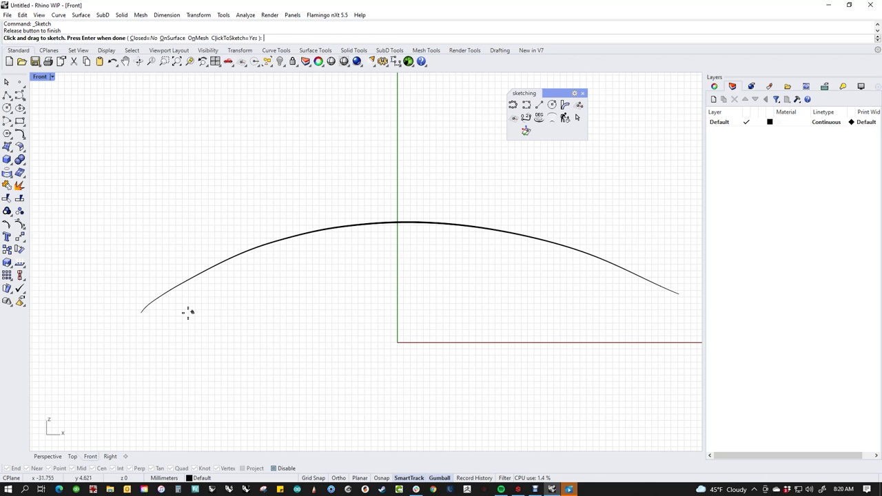
left_click_drag(151, 314, 669, 297)
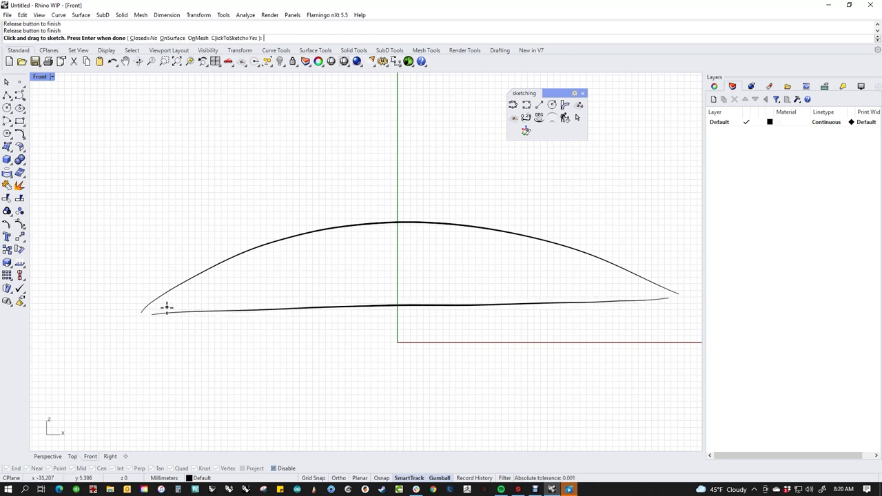
mouse_move(152, 310)
left_mouse_down()
mouse_move(265, 278)
mouse_move(429, 261)
mouse_move(640, 291)
left_mouse_up()
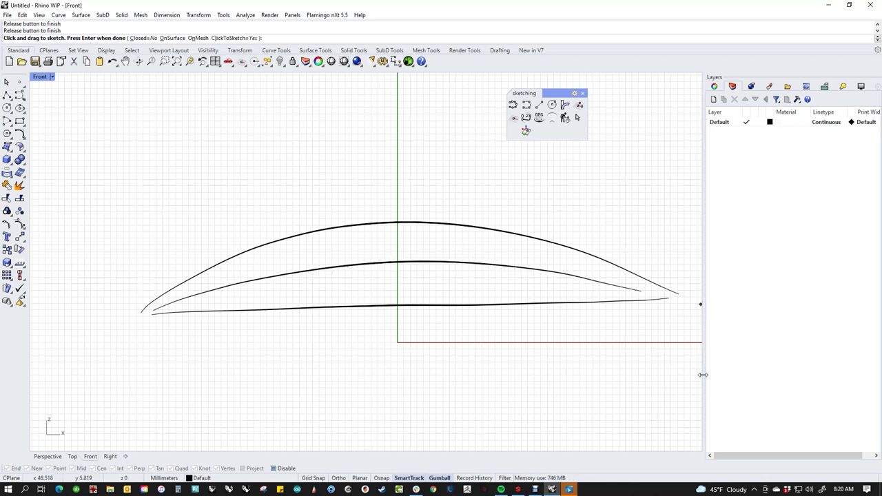
key("Return")
Step: Enable the OneView command with its current options and switch to an angled Perspective view of the three curves
type("OneView")
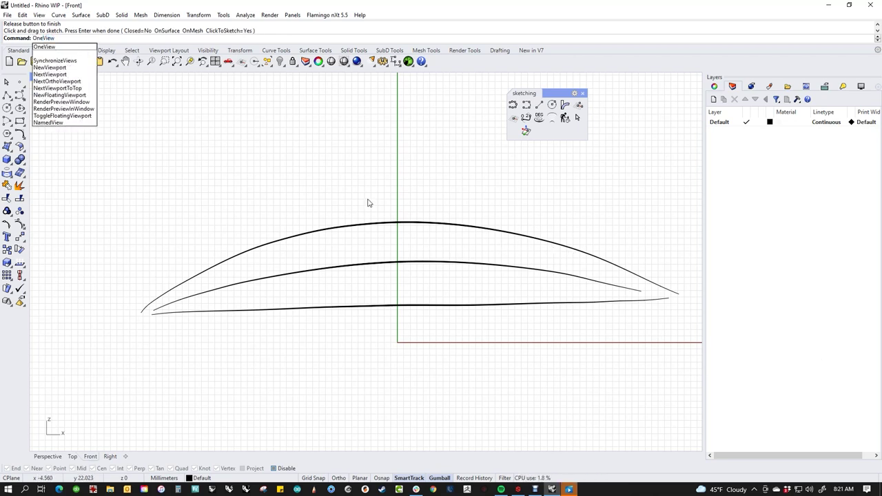
key("Return")
key("Return")
right_click_drag(367, 203, 335, 241)
scroll(359, 224, "down", 2)
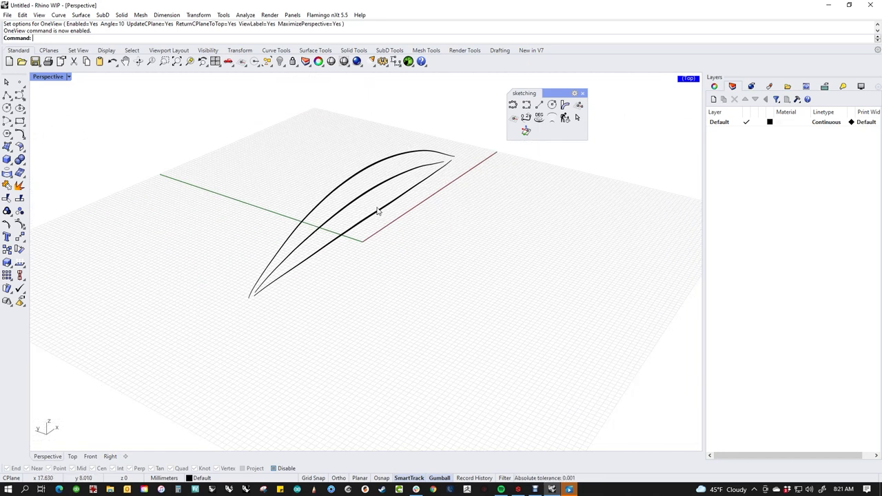
Step: Move the lowest, nearly straight curve along the negative Y direction, away from the other two, and look at it from above
left_click(377, 211)
left_click_drag(378, 212, 390, 232)
right_click_drag(390, 233, 453, 311)
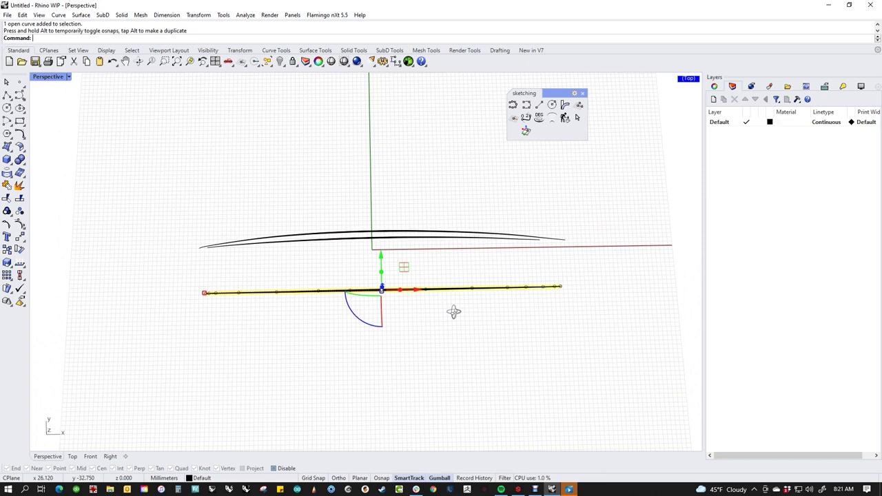
key("Home")
key("End")
right_click_drag(464, 276, 456, 308, "shift")
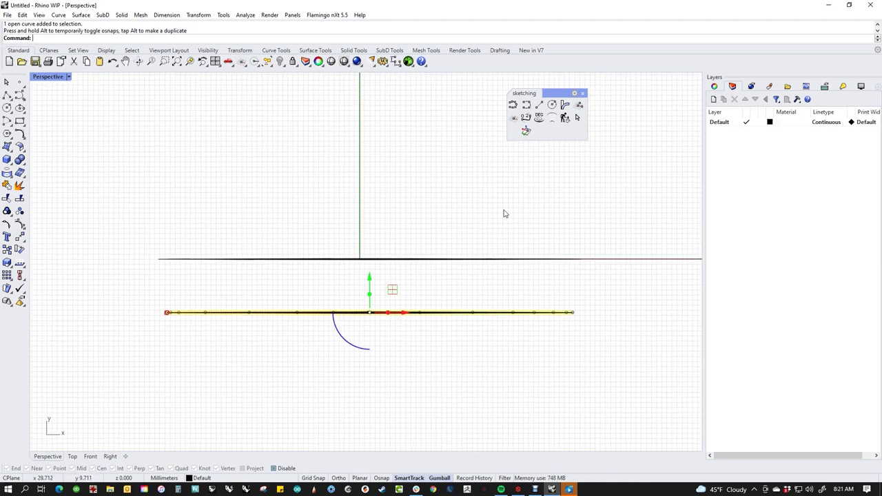
mouse_move(441, 211)
right_mouse_down("shift")
mouse_move(426, 172)
mouse_move(397, 193)
mouse_move(439, 238)
mouse_move(415, 228)
right_mouse_up("shift")
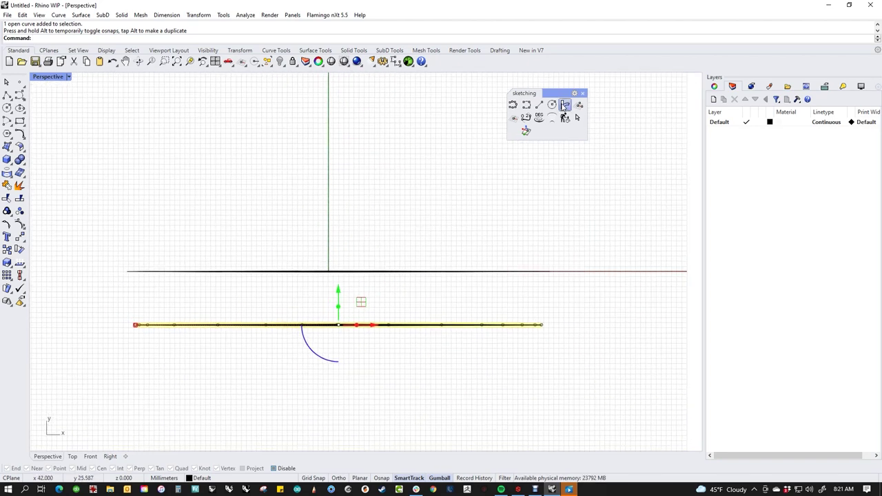
Step: Bend both halves of the moved curve from its middle toward the X axis to form a symmetrical outward bow
left_click(565, 105)
left_click(334, 325)
left_click(118, 325)
left_click(119, 267)
key("Return")
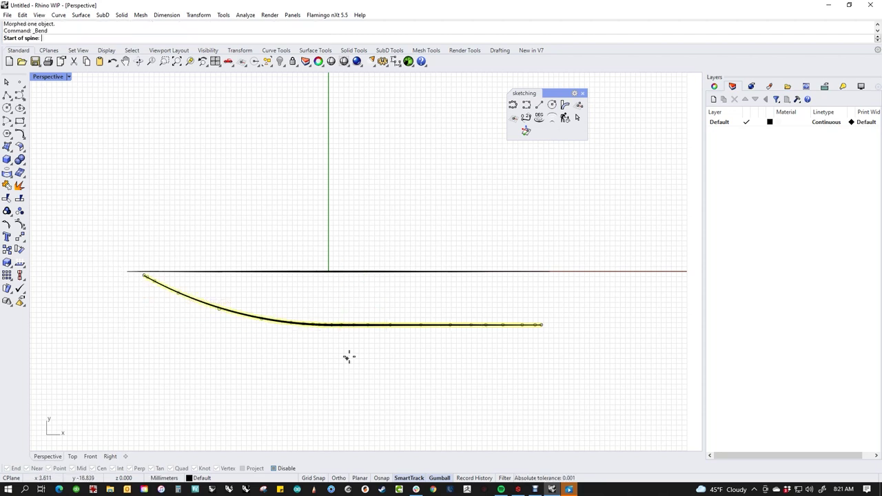
left_click(342, 323)
left_click(586, 324)
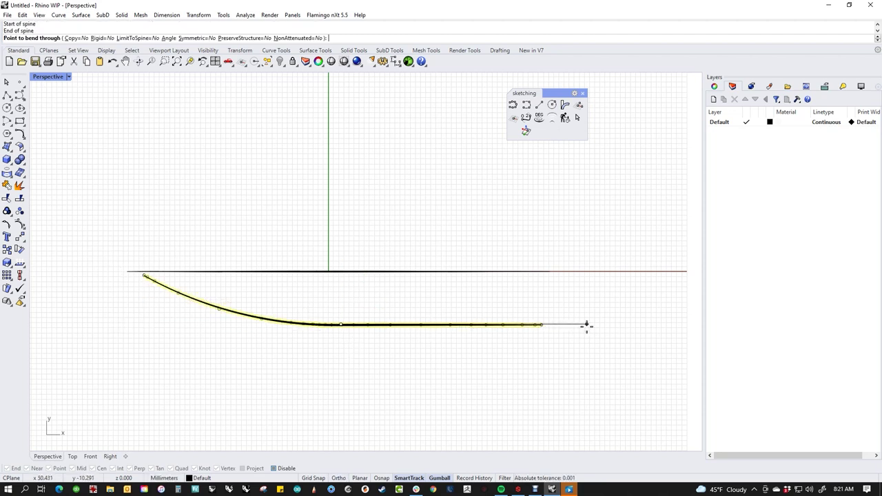
left_click(591, 247)
key("Escape")
right_click_drag(455, 330, 459, 345, "shift")
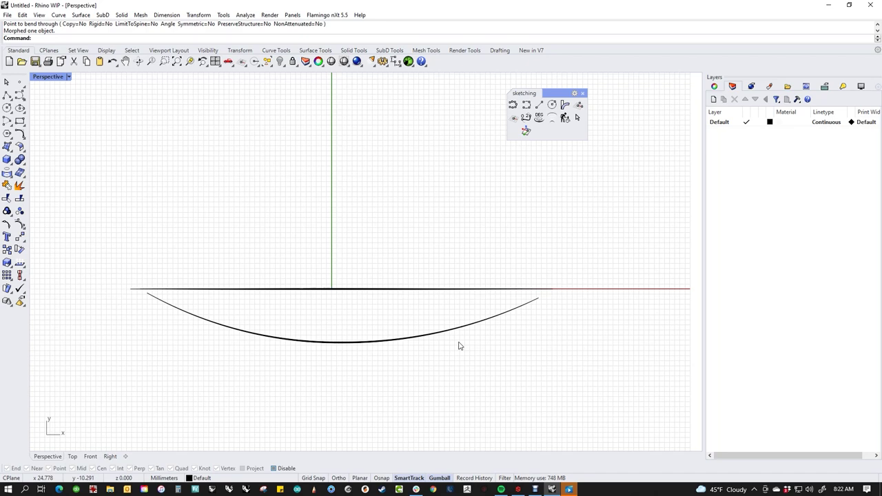
Step: Move the middle arch along negative Y to about halfway between the X axis and the bowed curve's lowest point
right_click_drag(454, 356, 434, 303)
left_click(396, 279)
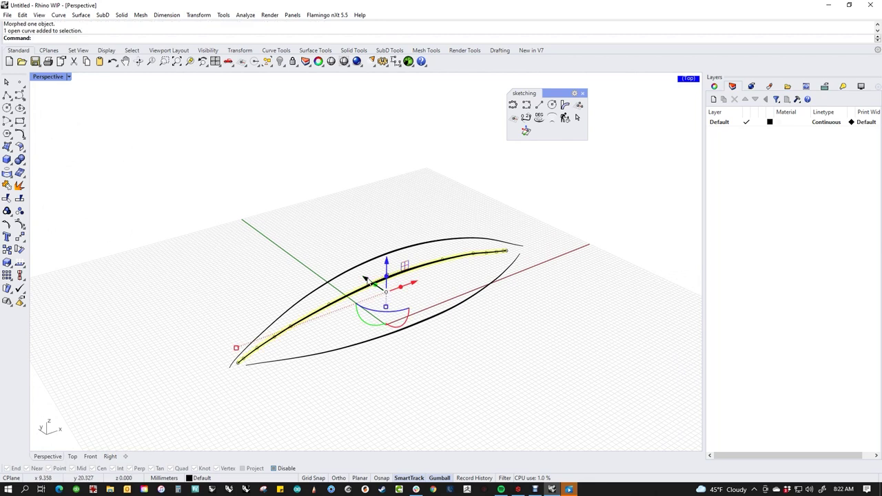
left_click_drag(366, 278, 402, 306)
right_click_drag(402, 306, 539, 376)
right_click_drag(504, 412, 535, 381, "shift")
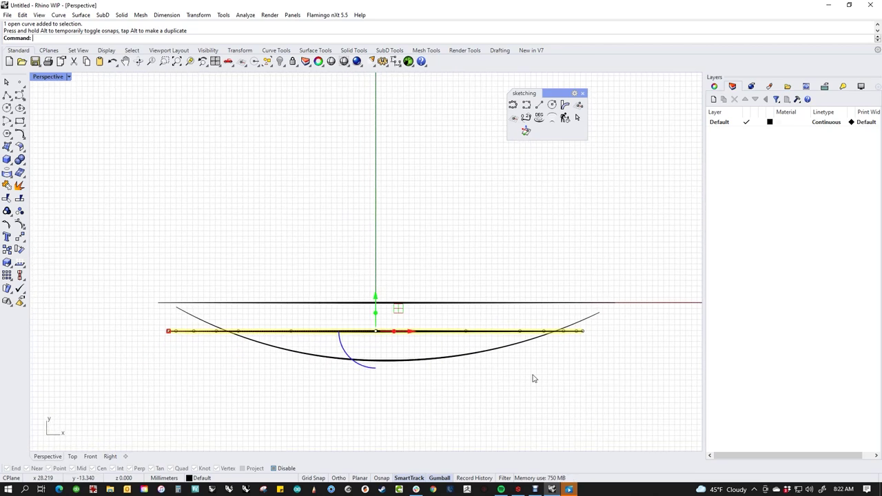
Step: Bend both halves of the middle arch from its centre so that its ends reach the X axis
left_click(565, 105)
left_click(380, 334)
left_click(114, 332)
left_click(124, 295)
key("Return")
left_click(381, 330)
left_click(598, 334)
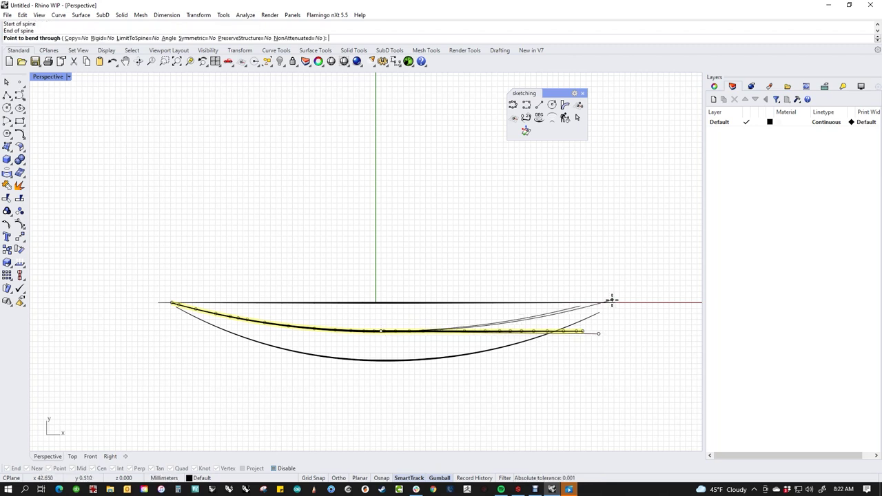
left_click(611, 300)
key("Escape")
Step: Mirror the two bent side curves across the X axis, keeping the originals
right_click_drag(543, 374, 494, 269, "shift")
left_click_drag(495, 265, 402, 300)
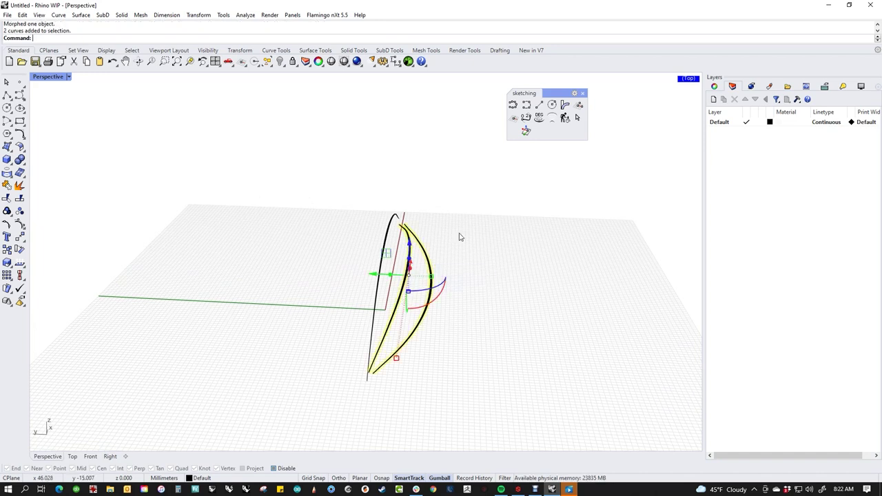
left_click(517, 131)
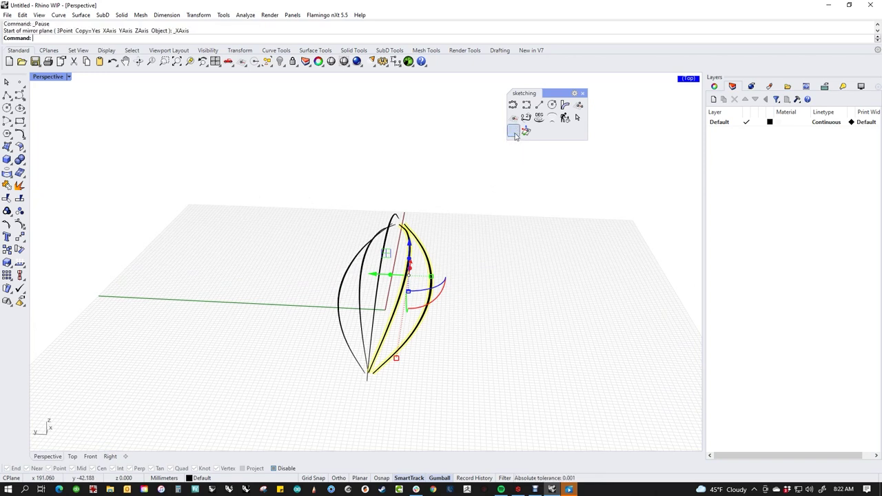
Step: In the side view, sketch an S-shaped half cross-section from the outermost curve through the middle one up to the central crest
right_click_drag(521, 266, 501, 292)
scroll(506, 283, "up", 3)
right_click_drag(516, 262, 350, 318, "shift")
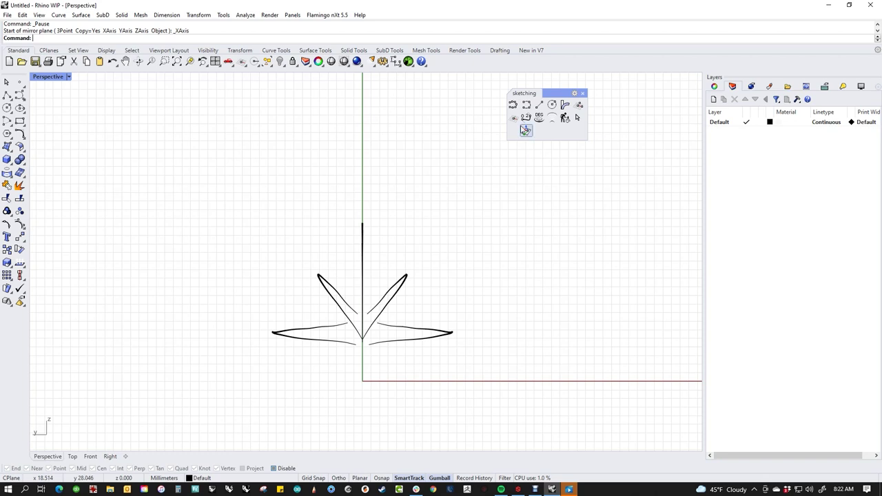
left_click(512, 105)
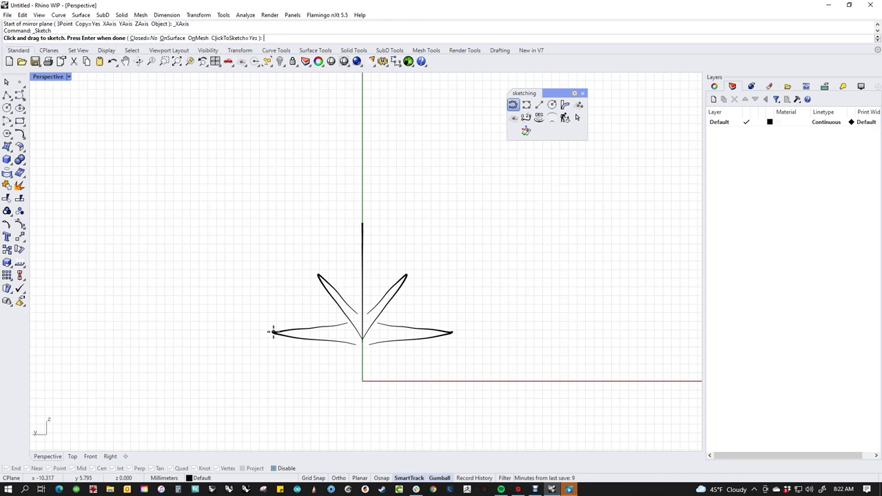
left_click_drag(272, 332, 290, 316)
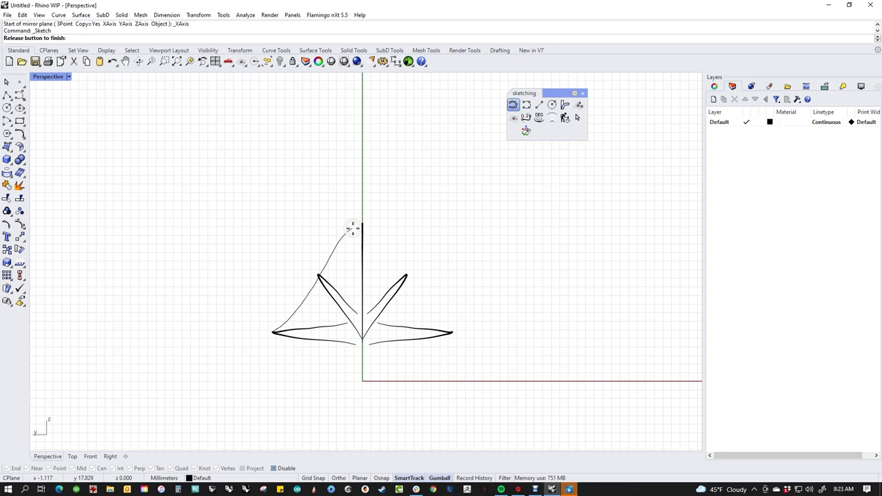
left_click_drag(363, 223, 363, 222)
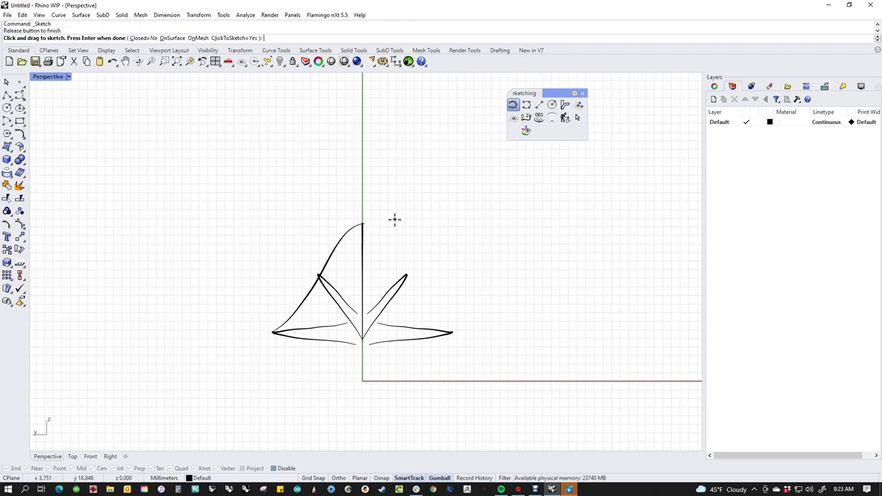
key("Escape")
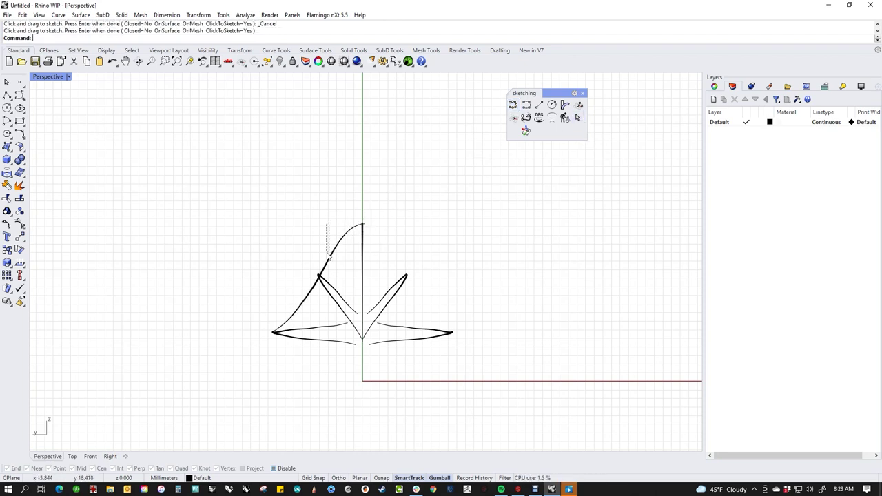
Step: Mirror the half cross-section curve across the construction plane's vertical Y axis to complete the profile
left_click(323, 261)
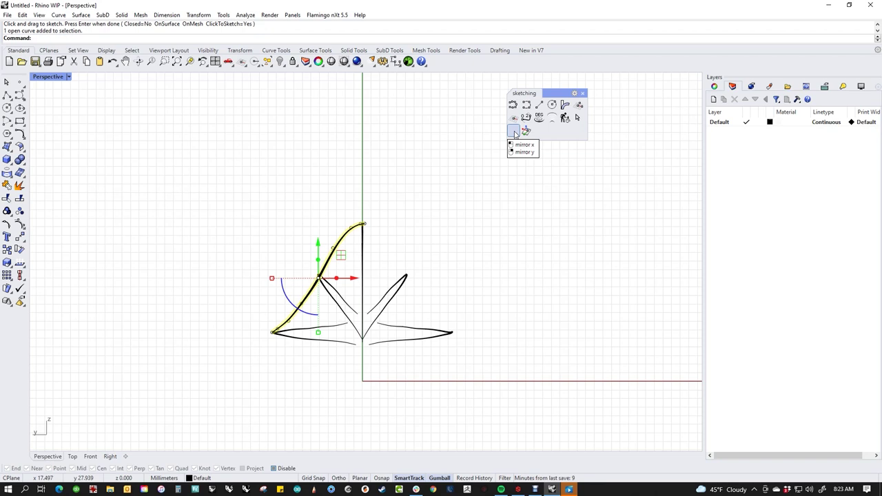
left_click(513, 130)
key("ctrl+z")
left_click(513, 131)
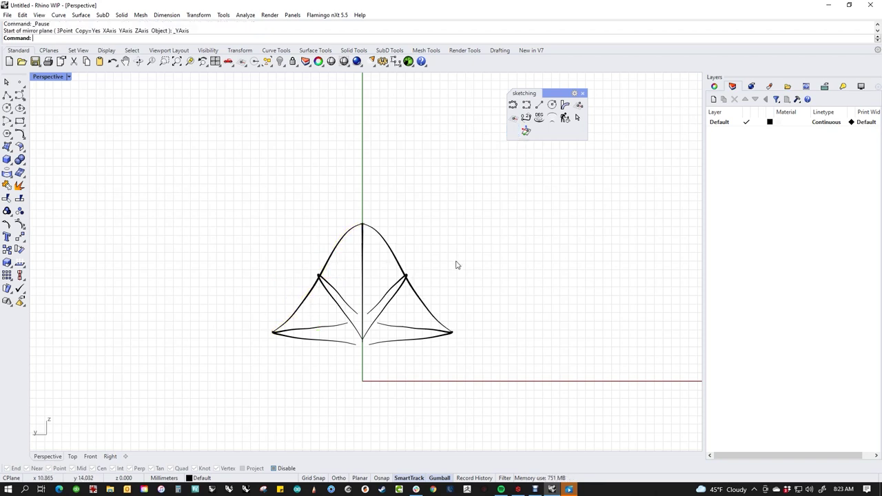
Step: Draw a wheel-like circle in the front-facing view, just below the front end of the curves
right_click_drag(515, 274, 392, 296)
right_click_drag(445, 328, 391, 327)
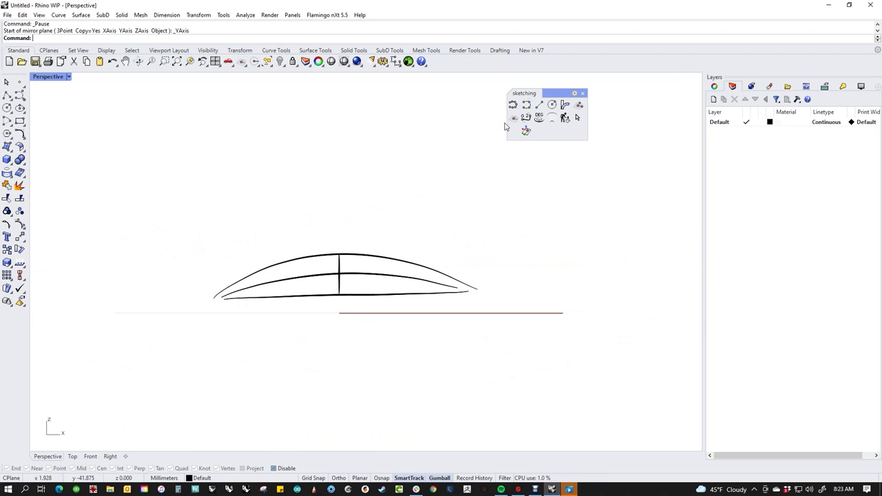
left_click(552, 105)
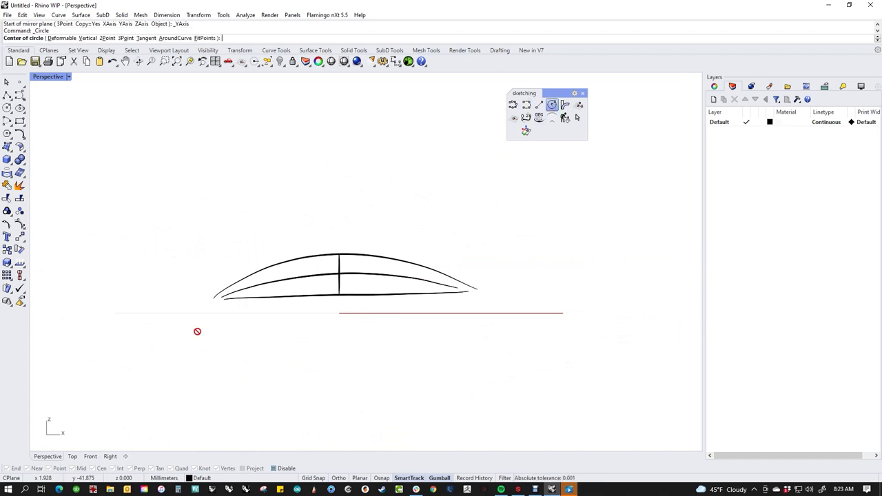
right_click_drag(272, 316, 321, 301)
left_click(222, 282)
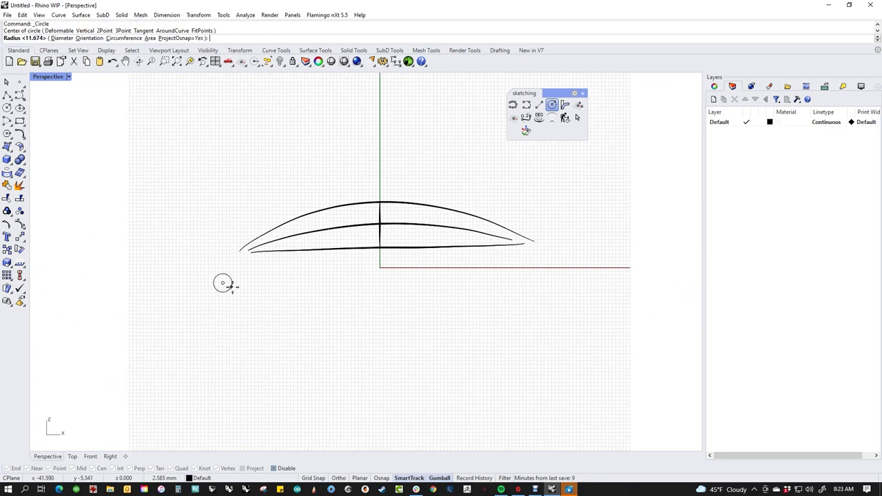
left_click(257, 296)
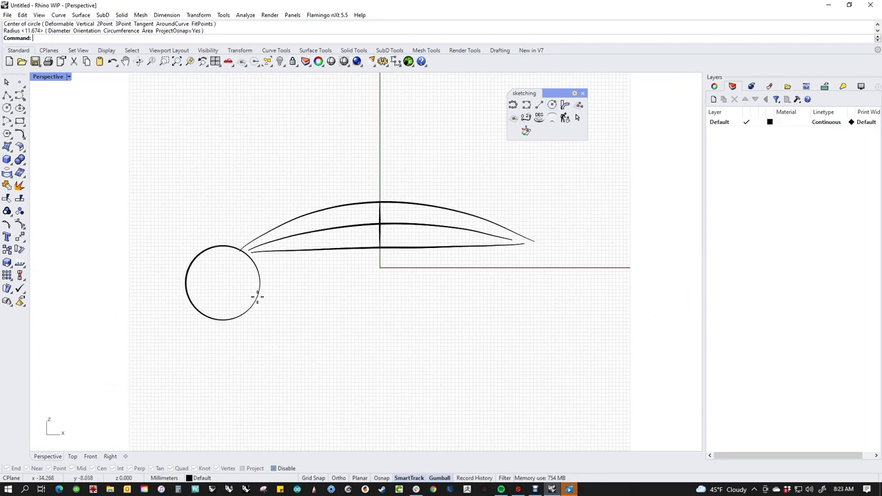
Step: Paste copies of the circle in place and scale them down to make two smaller concentric circles inside it
left_click(251, 308)
key("ctrl+c")
key("ctrl+v")
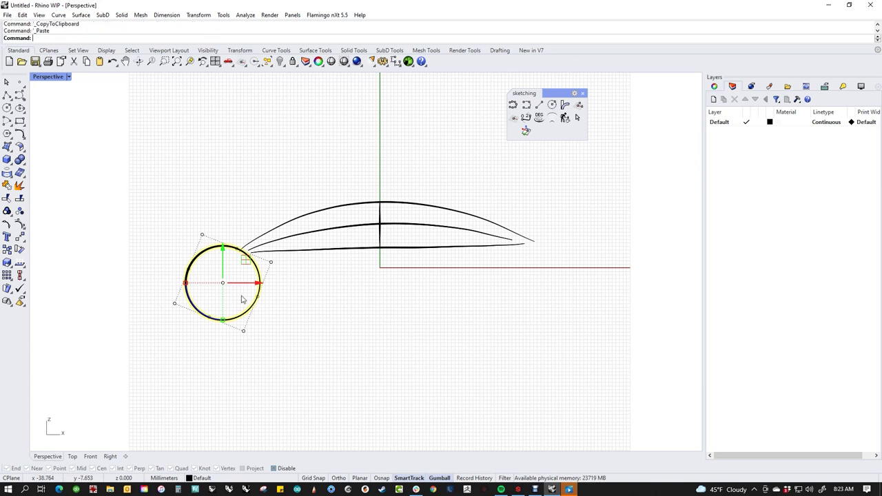
mouse_move(187, 283)
left_mouse_down()
mouse_move(201, 292)
mouse_move(196, 284)
mouse_move(204, 283)
left_mouse_up()
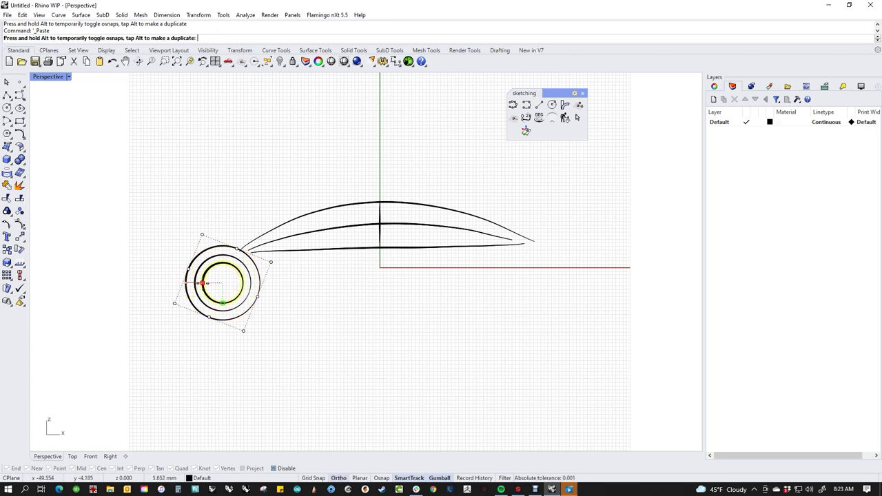
Step: Move the three concentric front wheel circles sideways along the wheel axis, away from the body curves
left_click_drag(284, 316, 228, 283)
right_click_drag(287, 287, 484, 334)
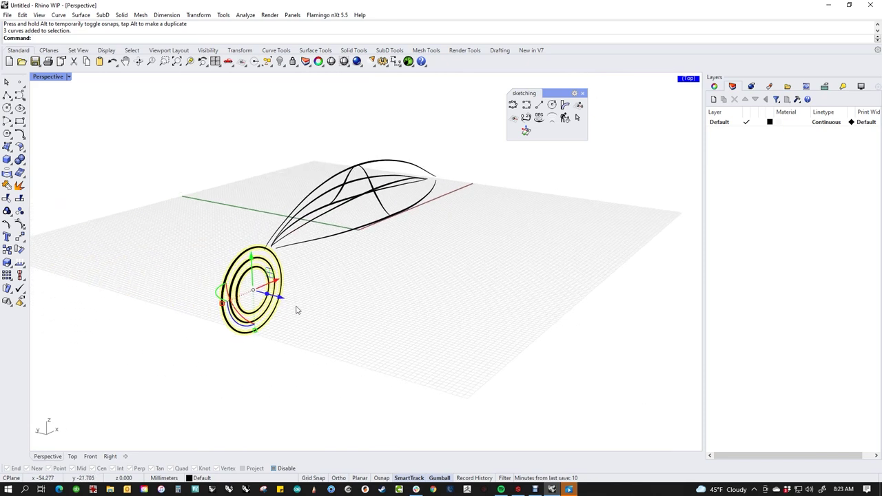
left_click_drag(287, 301, 352, 318)
left_click(400, 335)
Step: Duplicate the outer wheel circle toward the body and shift the smallest circle slightly inward to give the wheel depth
right_click_drag(400, 334, 327, 356)
left_click(338, 355)
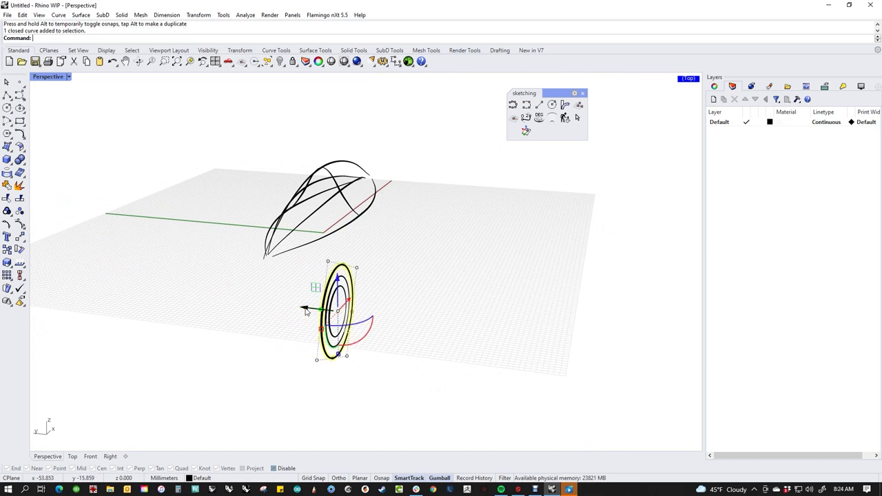
left_click_drag(305, 312, 268, 309)
key("Escape")
left_click_drag(412, 304, 592, 316)
mouse_move(337, 336)
left_mouse_down()
mouse_move(308, 335)
mouse_move(325, 335)
left_mouse_up()
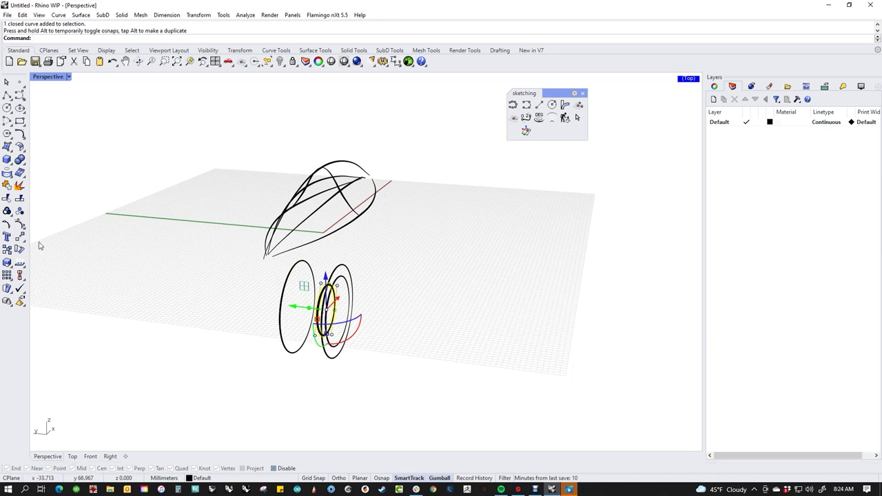
key("Escape")
Step: Copy the front wheel's circles horizontally to the rear end of the body and scale the copy up uniformly
right_click_drag(413, 294, 329, 278)
scroll(415, 303, "down", 3)
right_click_drag(407, 305, 348, 289, "shift")
left_click_drag(349, 289, 569, 297)
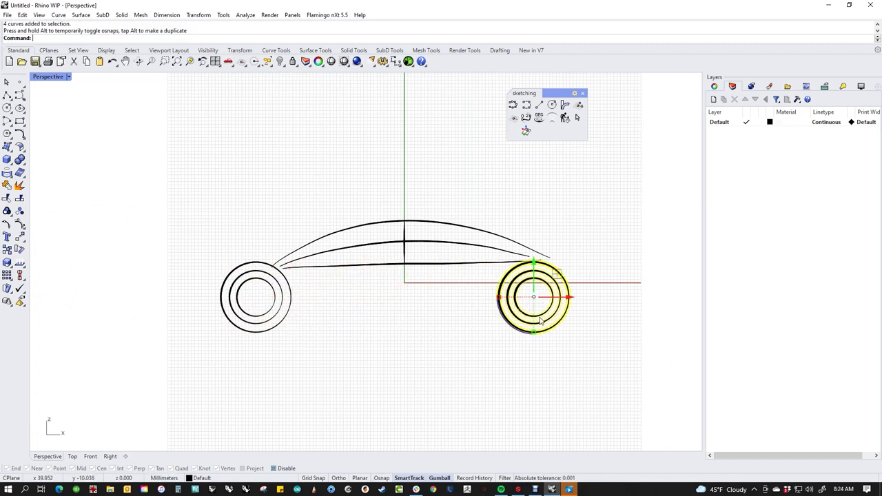
left_click_drag(534, 332, 534, 341, "shift")
left_click(522, 372)
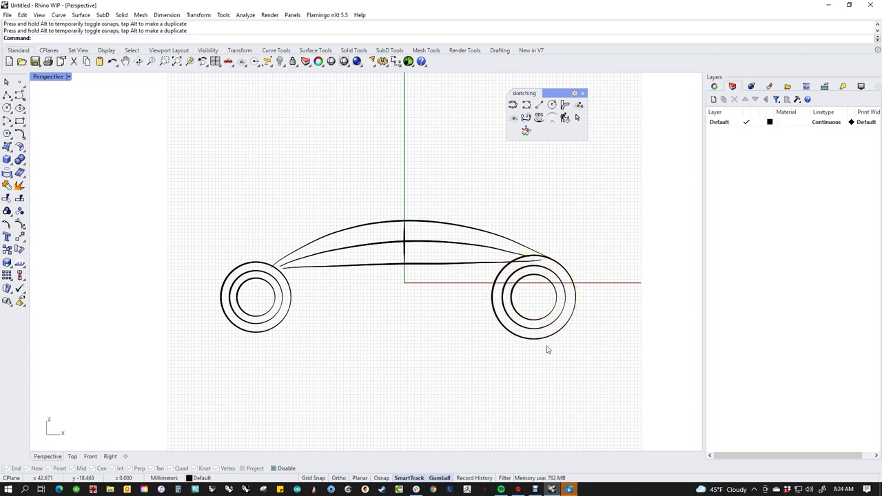
Step: Relocate the rear wheel's gumball to its lowest point and raise the wheel level with the front wheel's bottom
left_click_drag(530, 309, 534, 324)
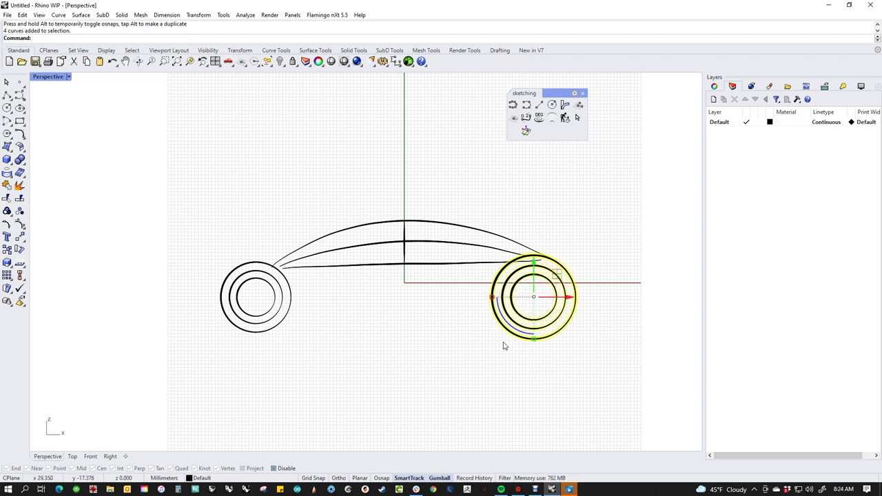
key("Return")
left_click(533, 339)
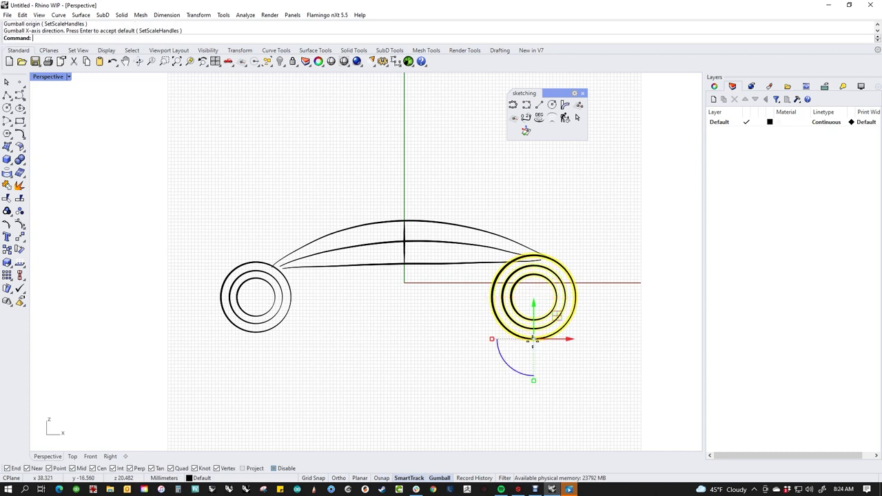
key("Return")
left_click_drag(533, 313, 279, 335)
left_click(375, 340)
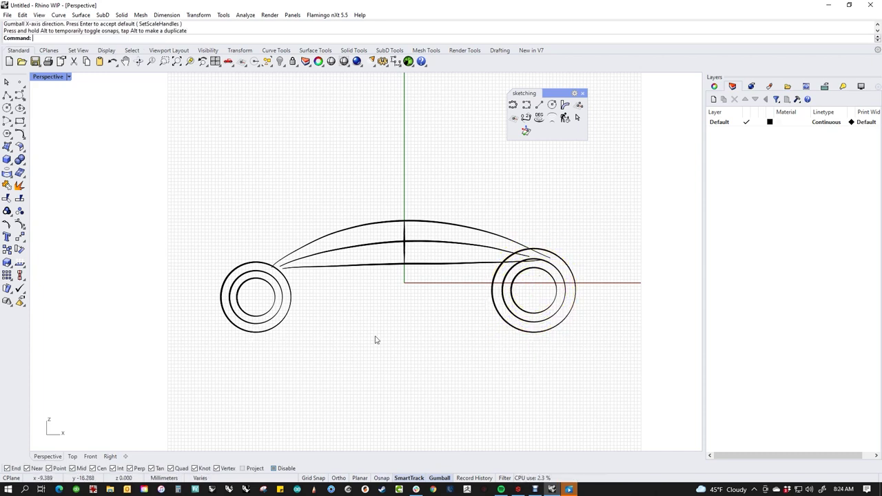
Step: Draw a horizontal ground line from the bottom of the front wheel to beyond the rear wheel
left_click(538, 106)
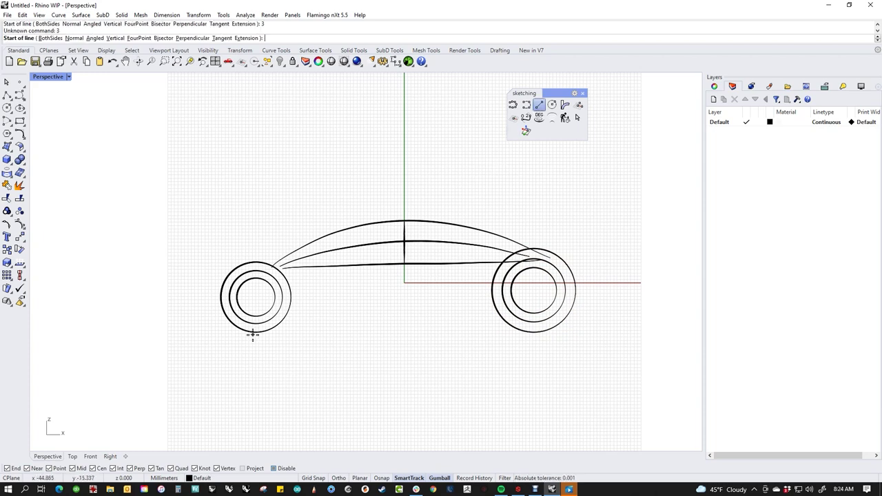
left_click(254, 337)
left_click(625, 354)
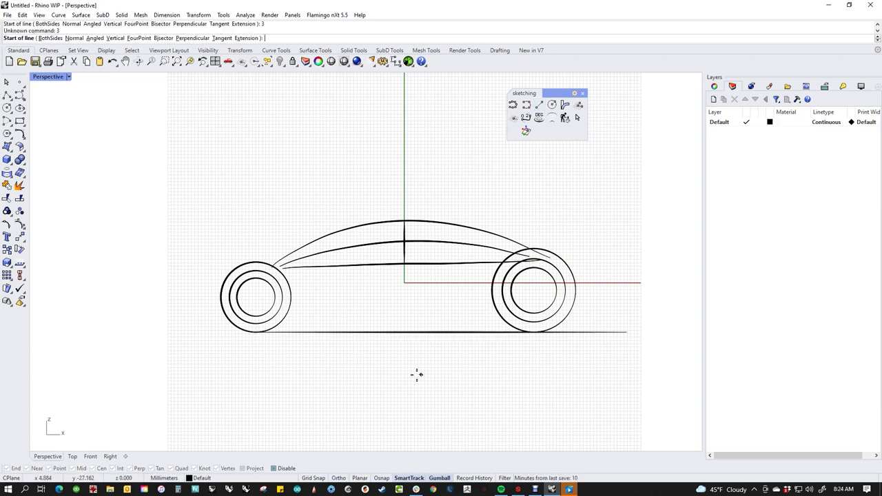
key("Escape")
Step: Raise all curves together until the wheels and ground line rest on the construction plane's X axis
left_click_drag(138, 150, 698, 390)
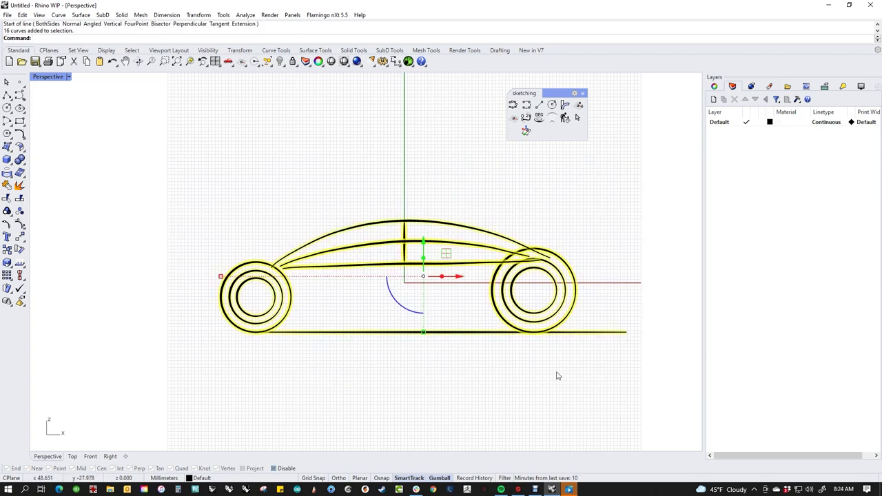
left_click_drag(416, 276, 415, 229)
left_click(410, 329)
Step: Move the rear wheel, followed by the front wheel with the ground line, farther outward from the body
right_click_drag(396, 333, 510, 350)
left_click_drag(400, 198, 389, 224)
left_click(431, 321)
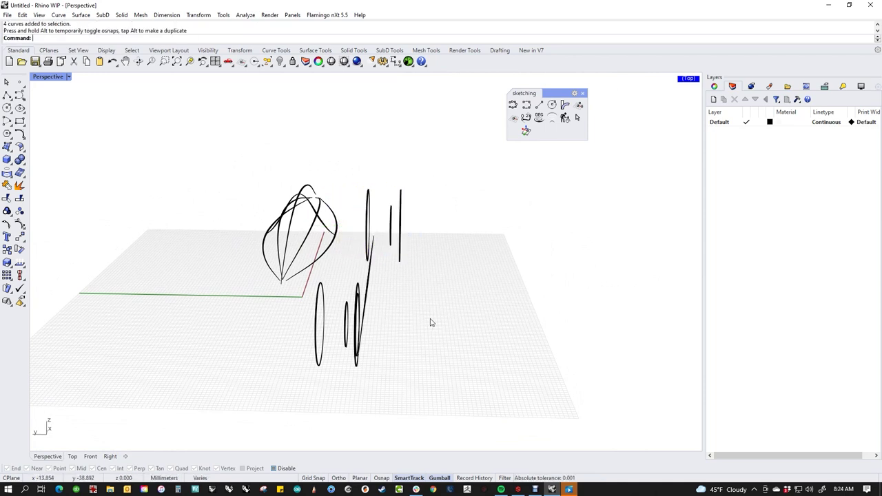
left_click_drag(410, 315, 271, 335)
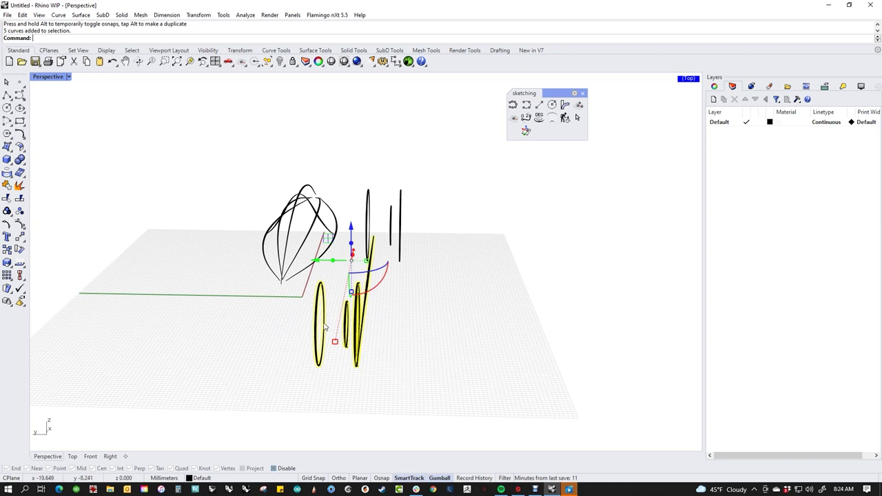
left_click_drag(325, 266, 433, 292)
Step: Delete the ground line running between the wheels
mouse_move(434, 291)
right_mouse_down()
mouse_move(478, 338)
mouse_move(476, 306)
right_mouse_up()
left_click(448, 313)
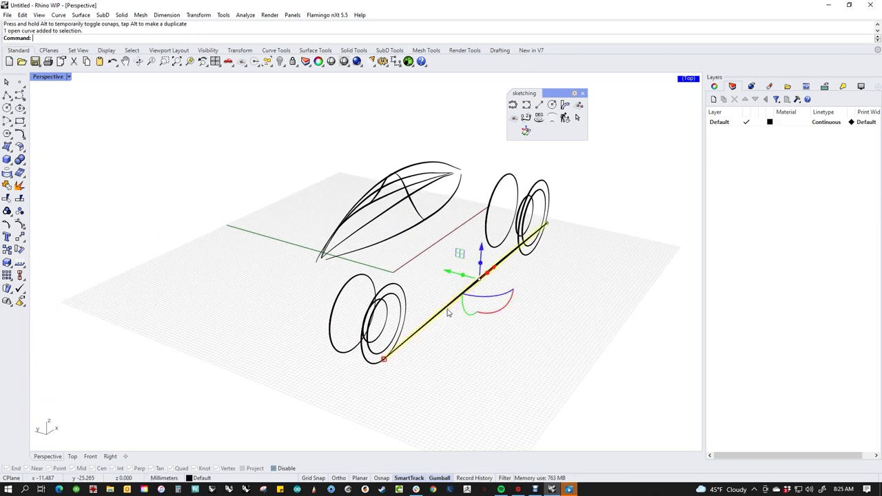
key("Delete")
Step: Mirror the front and rear wheel curves across the X axis to the other side of the body
left_click_drag(581, 235, 464, 272)
left_click_drag(453, 310, 403, 357, "shift")
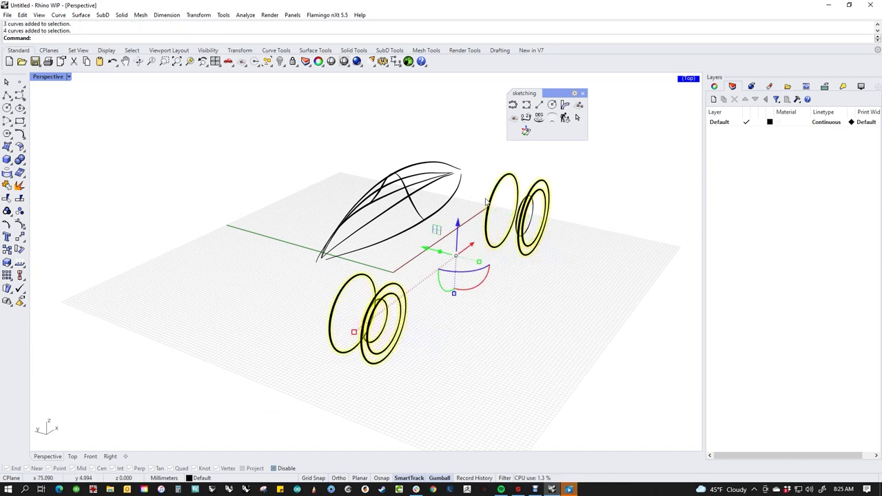
left_click(513, 132)
Step: In plan view, sketch a curve between the front and rear wheels, an S-curve flaring outward, and a short curve joining their rear ends
mouse_move(474, 337)
right_mouse_down()
mouse_move(523, 324)
mouse_move(534, 306)
mouse_move(427, 385)
mouse_move(390, 395)
mouse_move(466, 325)
mouse_move(399, 321)
mouse_move(434, 313)
right_mouse_up()
right_click_drag(390, 359, 405, 342)
scroll(405, 341, "down", 2)
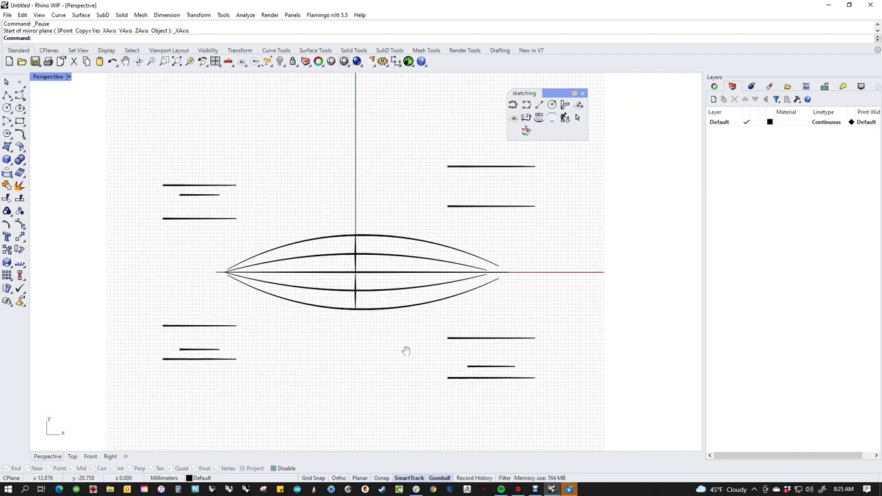
left_click(513, 104)
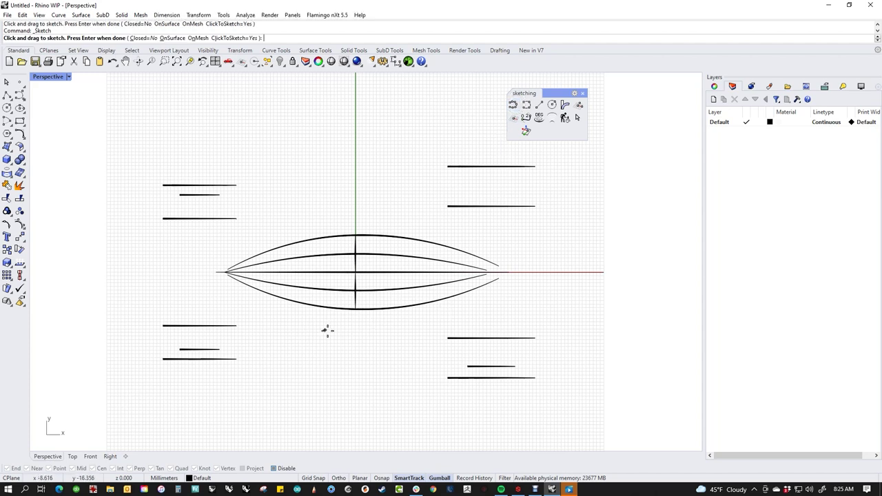
mouse_move(244, 326)
left_mouse_down()
mouse_move(352, 321)
mouse_move(444, 338)
left_mouse_up()
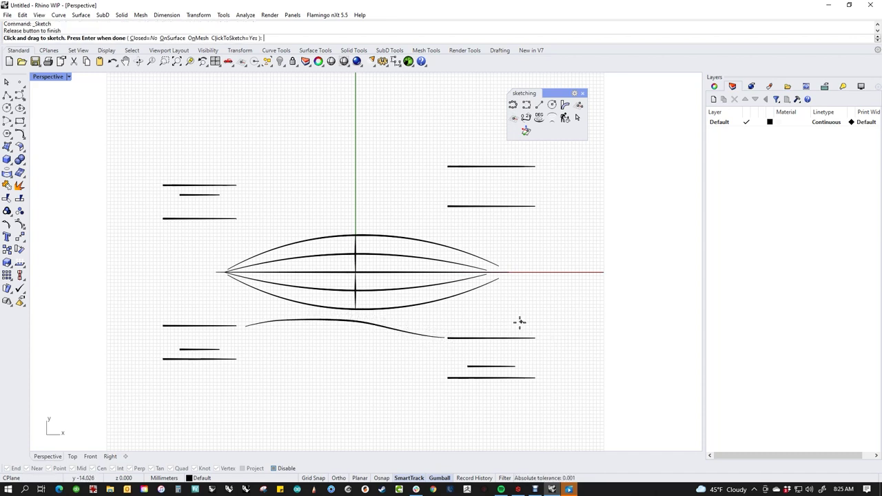
left_click_drag(343, 328, 449, 372)
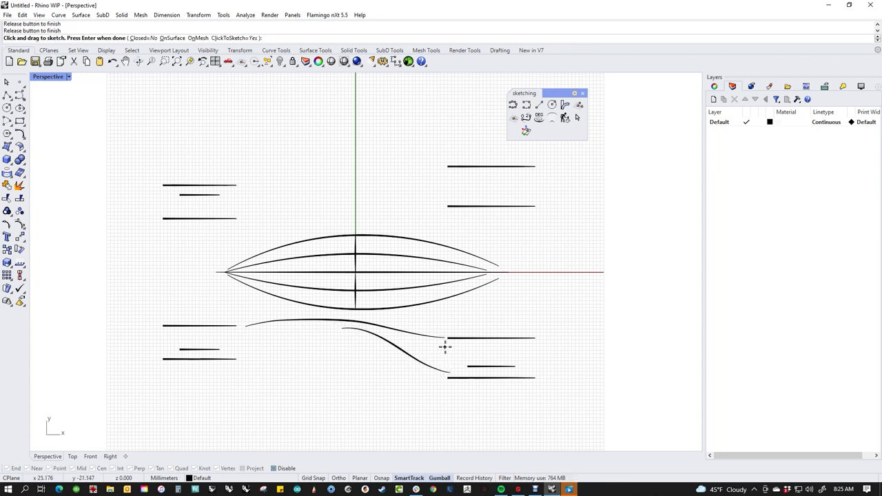
left_click_drag(443, 340, 445, 373)
Step: Sketch a long shallow arc beside the body, running from ahead of the front wheels to behind the rear wheels
mouse_move(146, 286)
left_mouse_down()
mouse_move(314, 317)
mouse_move(428, 318)
mouse_move(601, 279)
left_mouse_up()
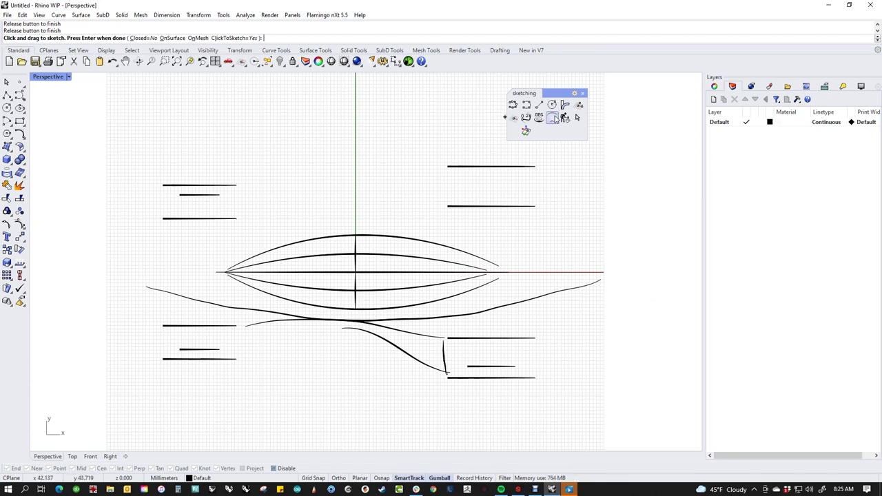
key("Escape")
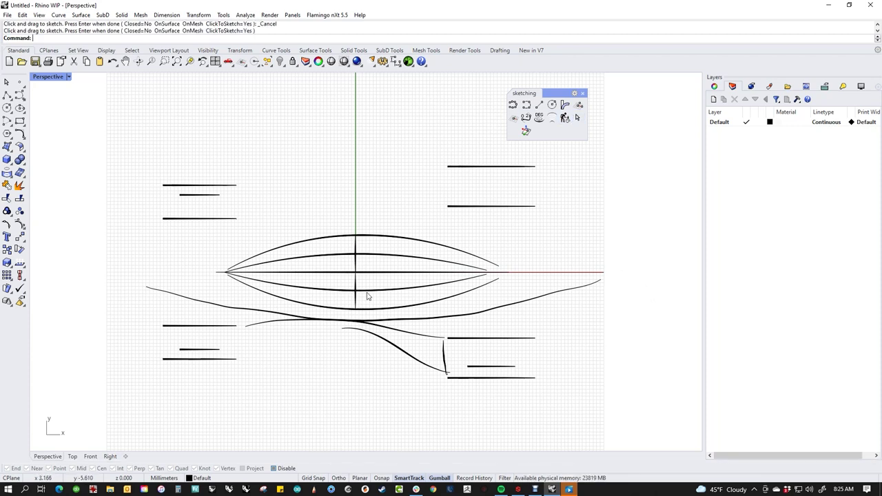
Step: Smooth the long arc's interior control points in the U direction with Move UVN, leaving its end points fixed
left_click(461, 318)
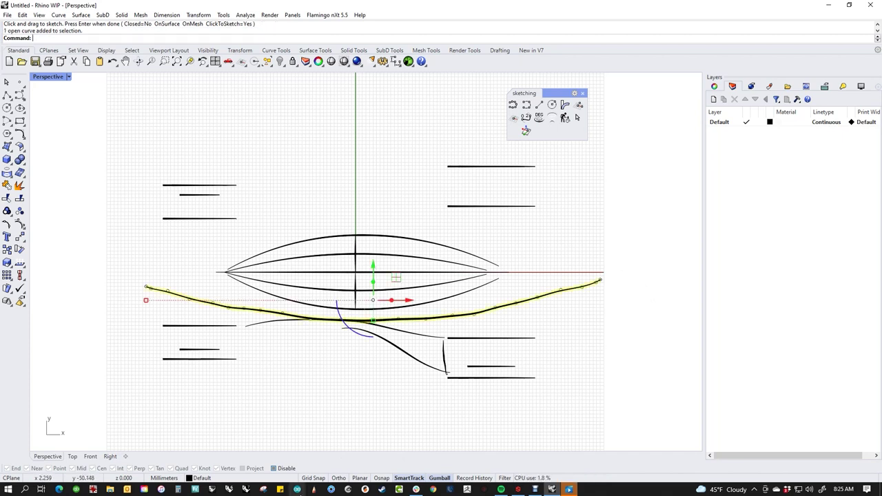
right_click_drag(340, 368, 369, 349, "shift")
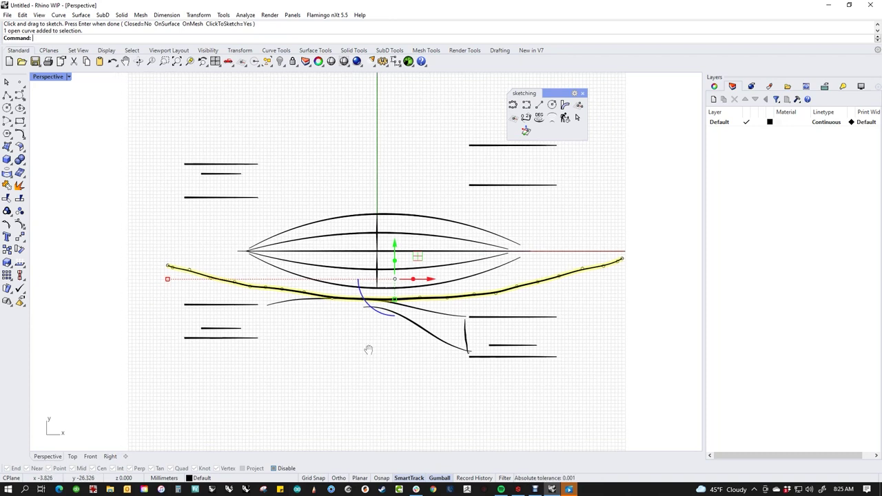
left_click(525, 132)
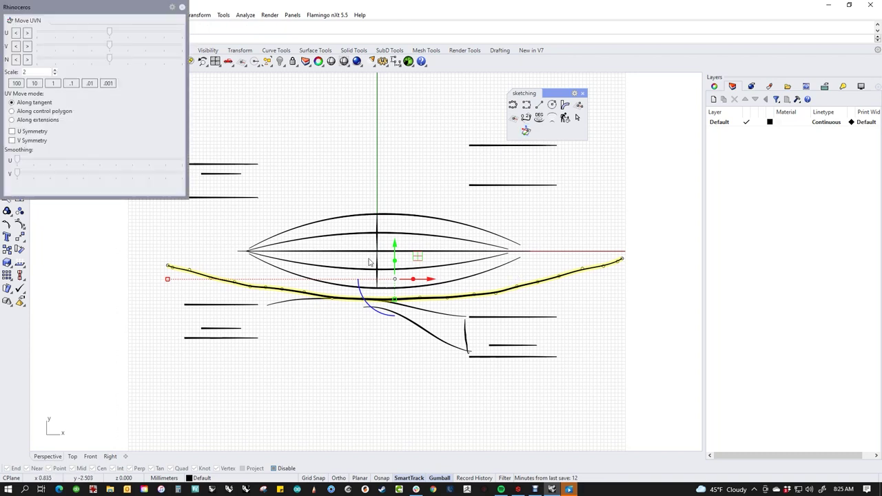
left_click_drag(17, 160, 56, 161)
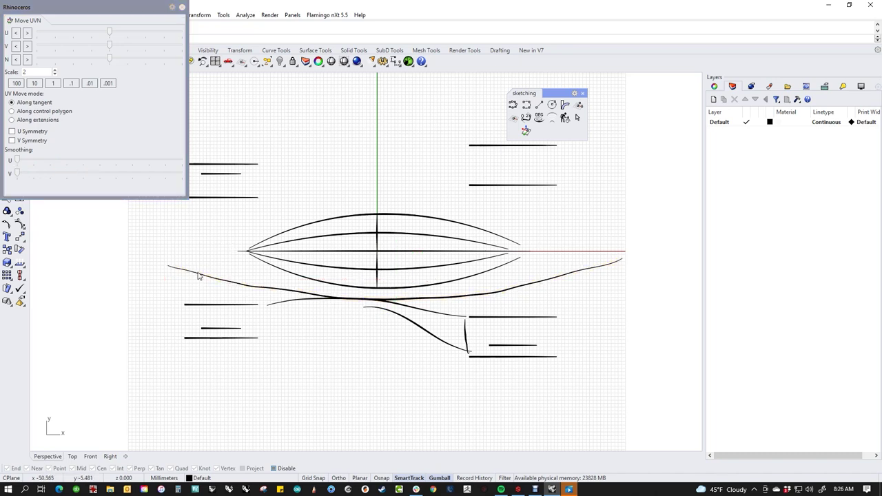
left_click_drag(183, 257, 622, 317)
left_click_drag(173, 266, 168, 266)
left_click_drag(19, 162, 151, 189)
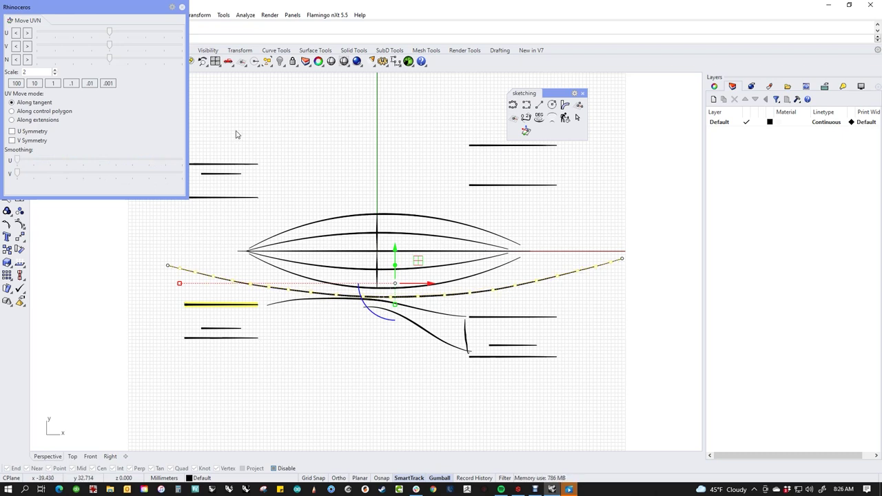
left_click(182, 8)
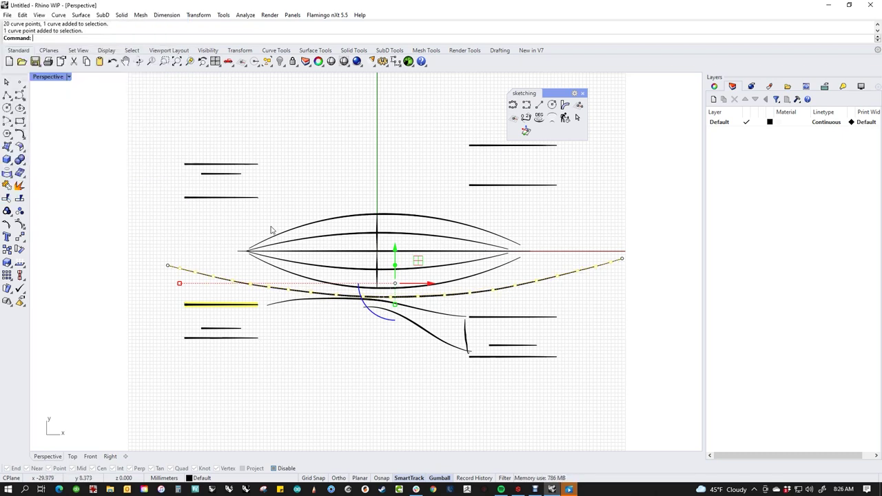
left_click(350, 343)
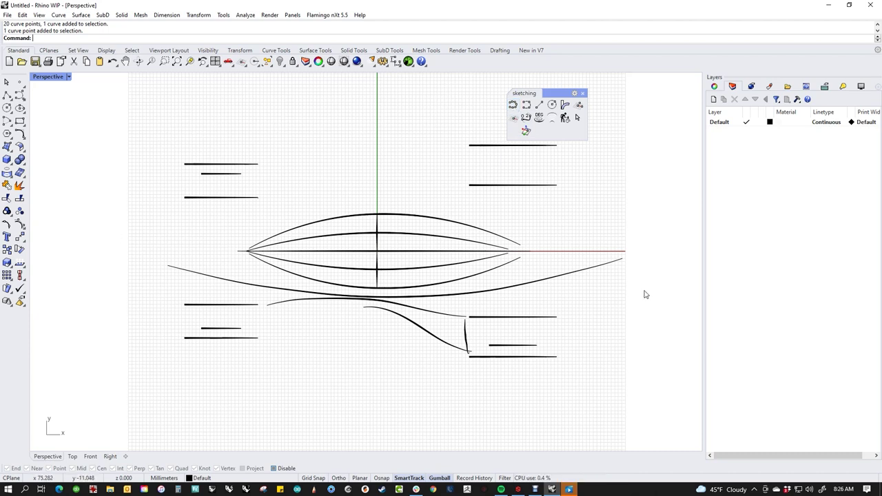
Step: In the side view, raise the long arc to the body's lower edge and tilt it slightly upward toward the rear
mouse_move(389, 378)
right_mouse_down()
mouse_move(409, 363)
mouse_move(420, 331)
mouse_move(462, 358)
mouse_move(448, 374)
mouse_move(392, 279)
mouse_move(426, 305)
mouse_move(427, 319)
right_mouse_up()
left_click(252, 347)
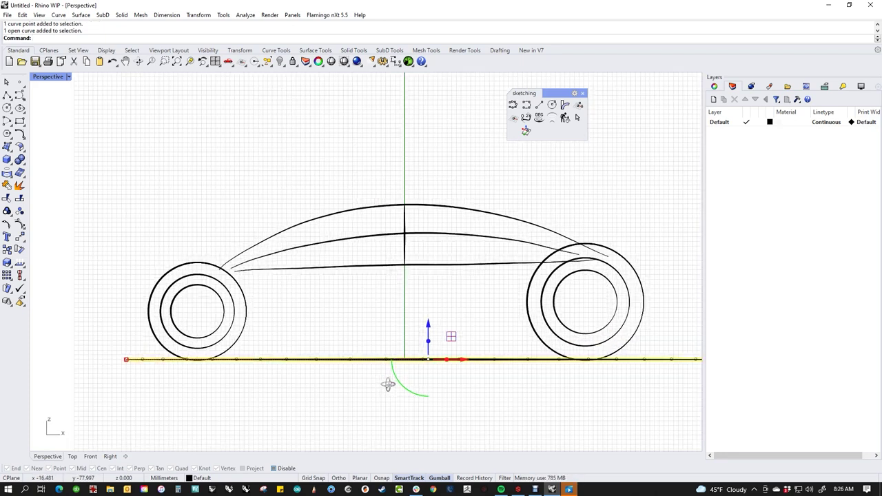
left_click_drag(427, 341, 417, 266)
mouse_move(399, 311)
left_mouse_down()
mouse_move(359, 331)
mouse_move(365, 436)
mouse_move(434, 437)
left_mouse_up()
Step: Bend the front half of the long curve downward from a spine starting near its middle
left_click(565, 104)
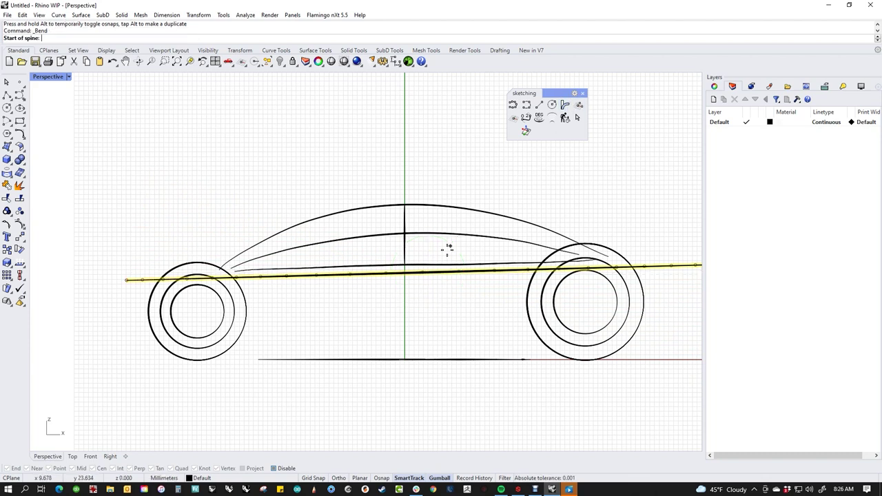
left_click(423, 272)
left_click(37, 279)
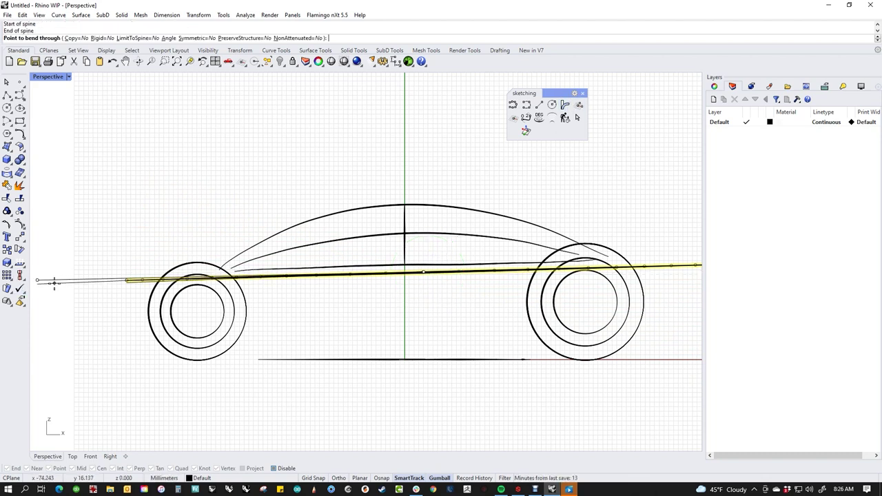
left_click(55, 321)
Step: Bend the tail of the long curve upward from a spine starting at the rear wheel
right_click(420, 324)
right_click_drag(544, 268, 330, 306, "shift")
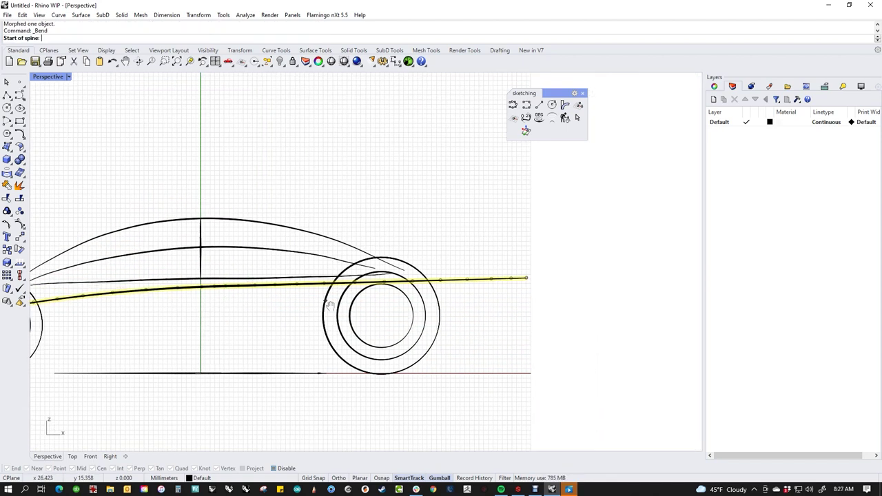
left_click(369, 283)
left_click(583, 275)
left_click(594, 242)
scroll(483, 299, "down", 3)
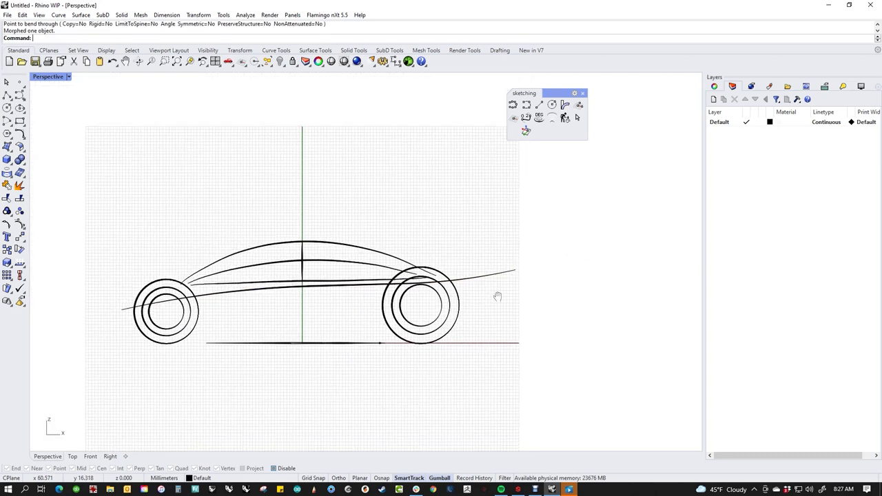
Step: Duplicate the flaring S-curve near the rear wheel straight upward and select the raised copy
mouse_move(367, 292)
right_mouse_down()
mouse_move(413, 335)
mouse_move(387, 335)
mouse_move(469, 373)
right_mouse_up()
mouse_move(390, 360)
right_mouse_down()
mouse_move(400, 356)
mouse_move(355, 353)
right_mouse_up()
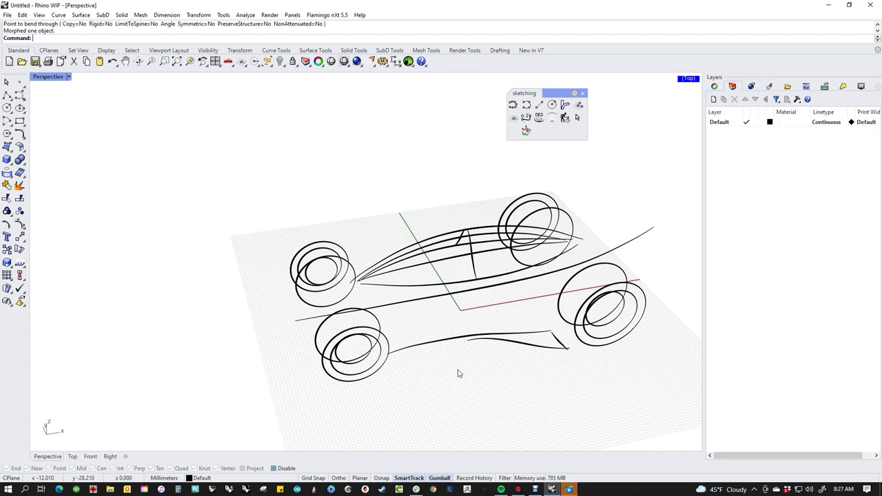
left_click(545, 344)
mouse_move(530, 321)
left_mouse_down()
mouse_move(527, 279)
mouse_move(528, 309)
left_mouse_up()
left_click(571, 390)
right_click_drag(571, 390, 437, 301)
left_click(446, 304)
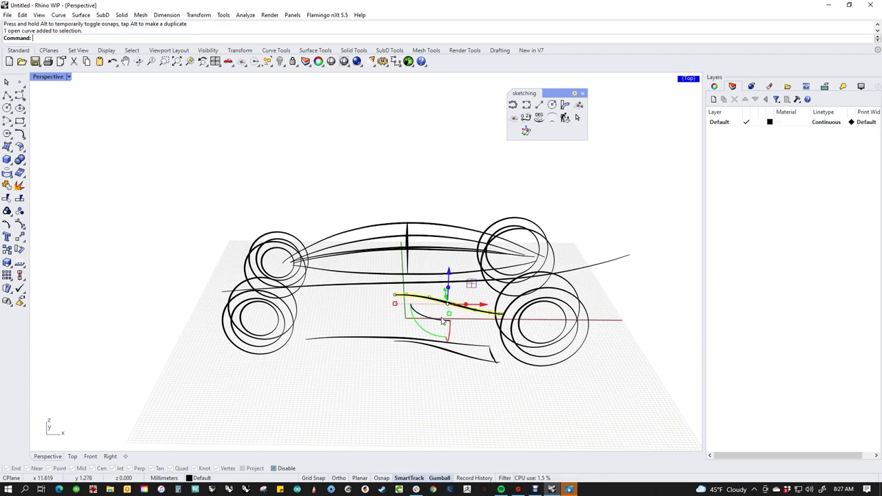
Step: In the side view, bend the front end of the raised S-curve downward from a spine starting at its rear end
right_click_drag(443, 321, 470, 310)
left_click(564, 105)
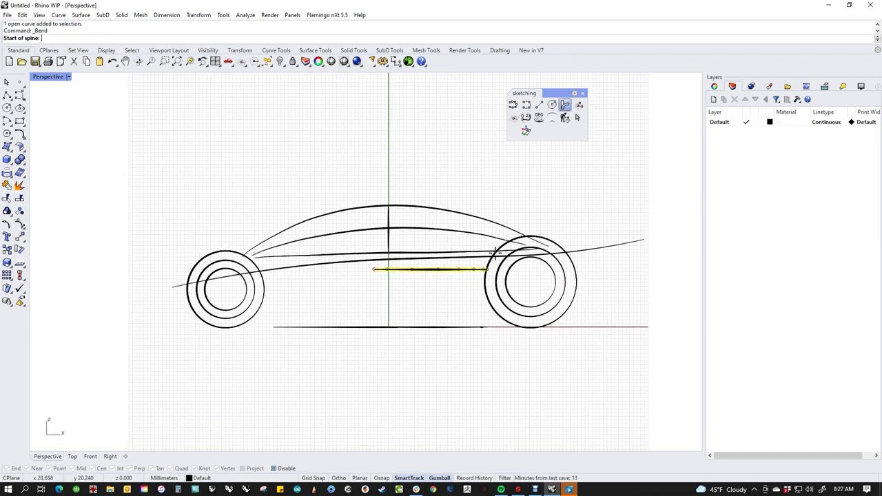
left_click(487, 269)
left_click(344, 268)
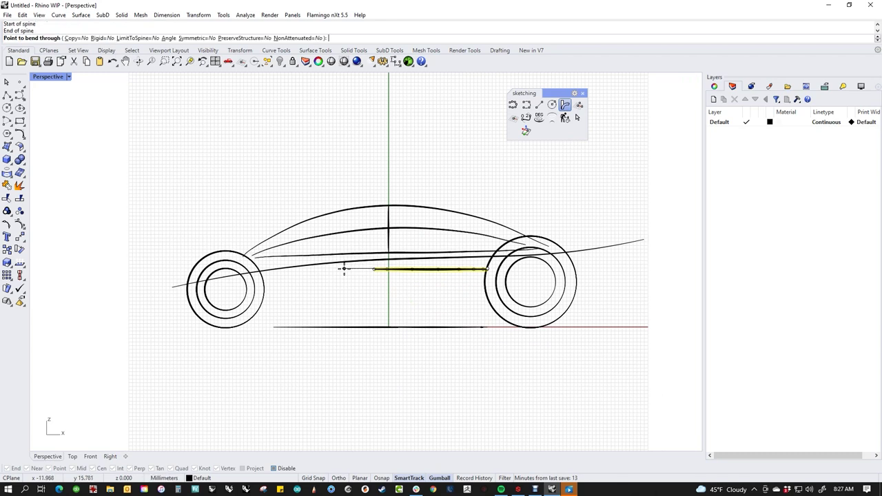
left_click(332, 300)
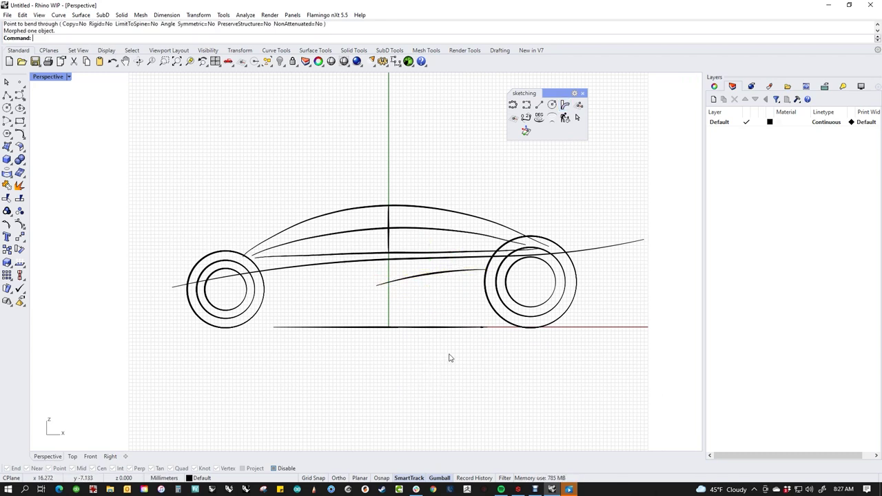
Step: Try to raise the short end curve straight up from the ground to the rear end of the bent S-curve
right_click_drag(413, 341, 388, 289)
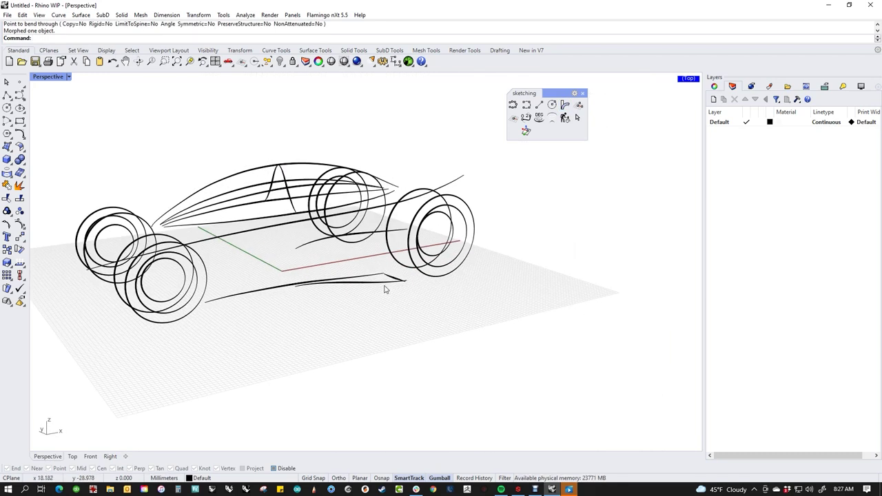
left_click(378, 277)
left_click_drag(378, 277, 379, 271)
left_click(329, 349)
right_click_drag(328, 348, 370, 326)
left_click(354, 314)
left_click_drag(354, 315, 363, 262)
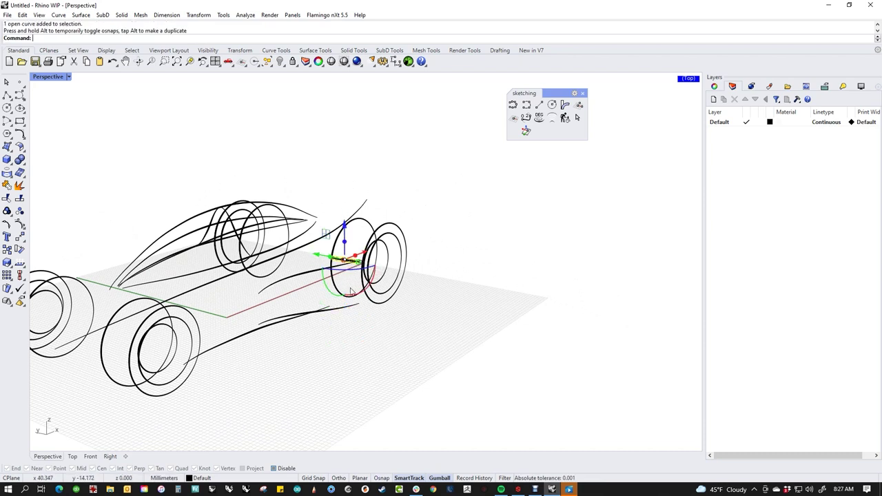
right_click_drag(440, 327, 407, 326)
left_click(432, 351)
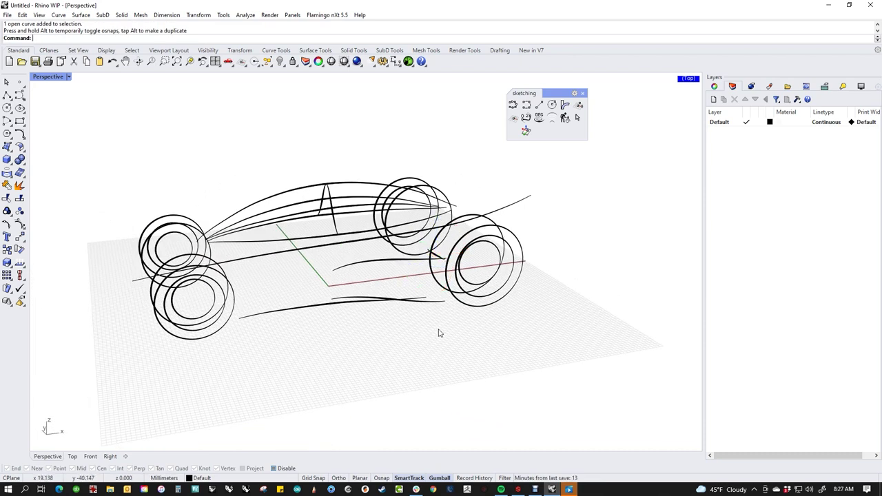
Step: Undo the vertical moves of the short end curve
right_click(444, 478)
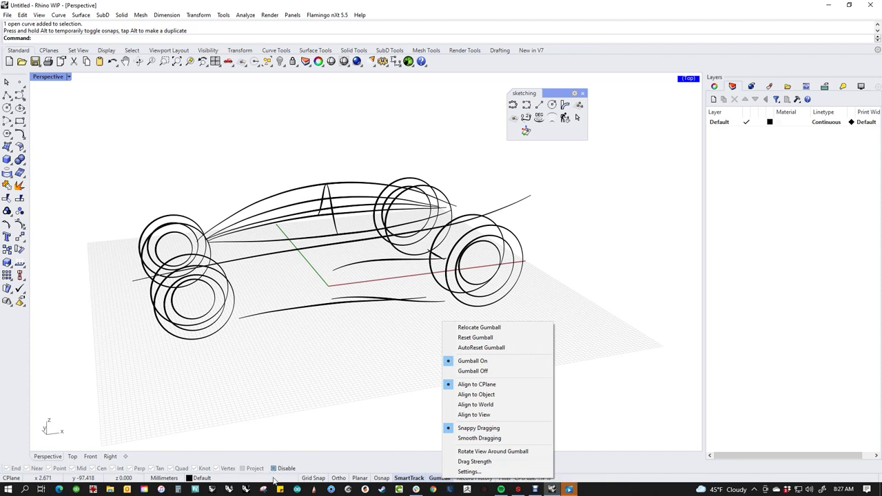
left_click(291, 381)
key("ctrl+z")
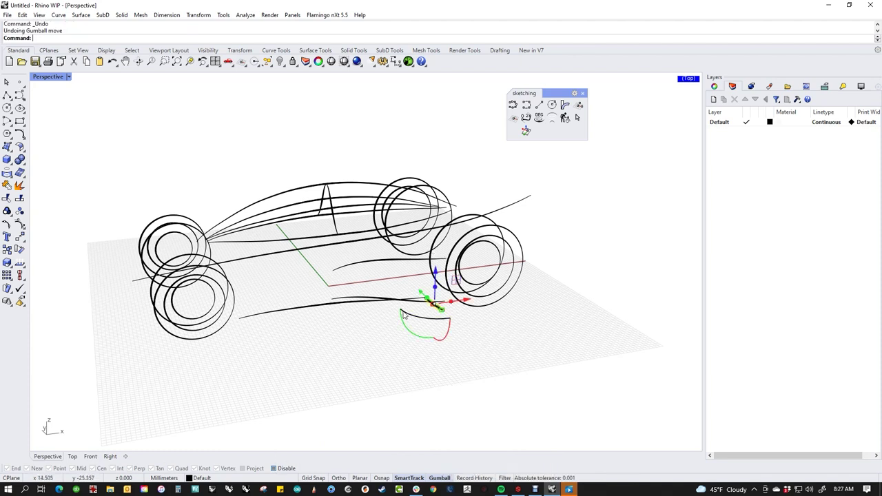
key("ctrl+z")
Step: Raise the short end curve about 15.6 mm straight up, snapping it to the rear end of the raised S-curve
scroll(431, 301, "up", 3)
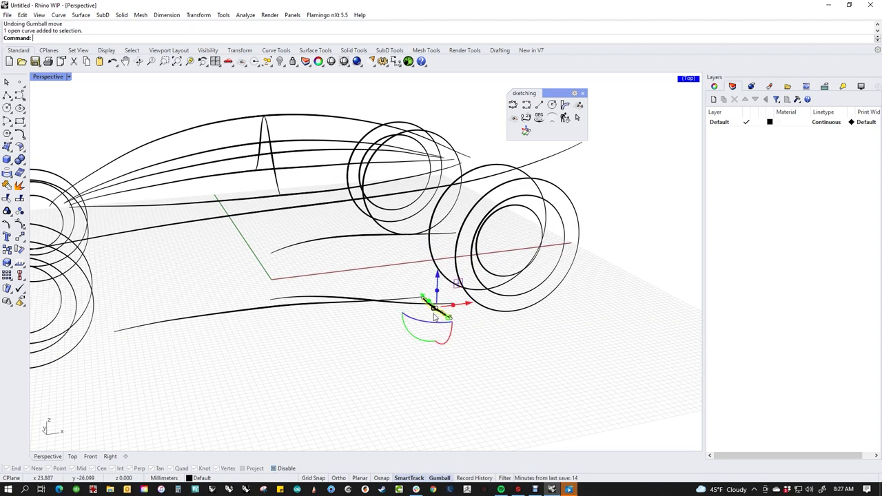
left_click(430, 303)
scroll(441, 310, "up", 2)
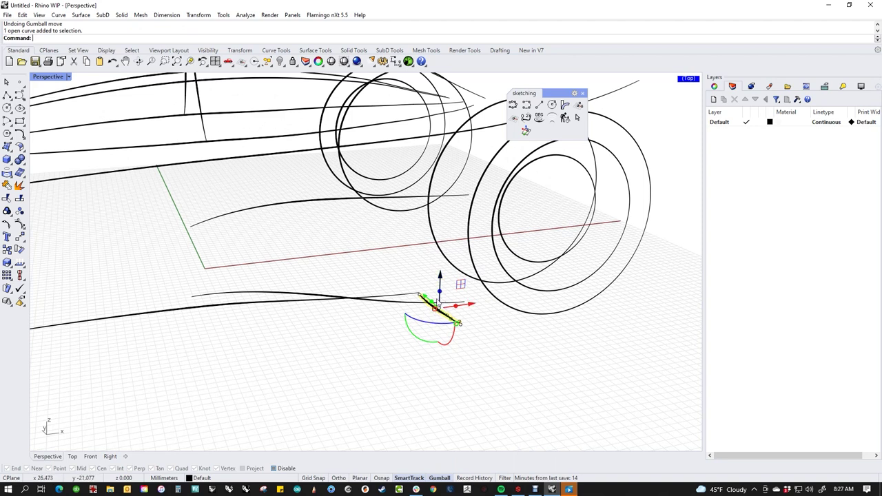
left_click_drag(440, 283, 467, 198)
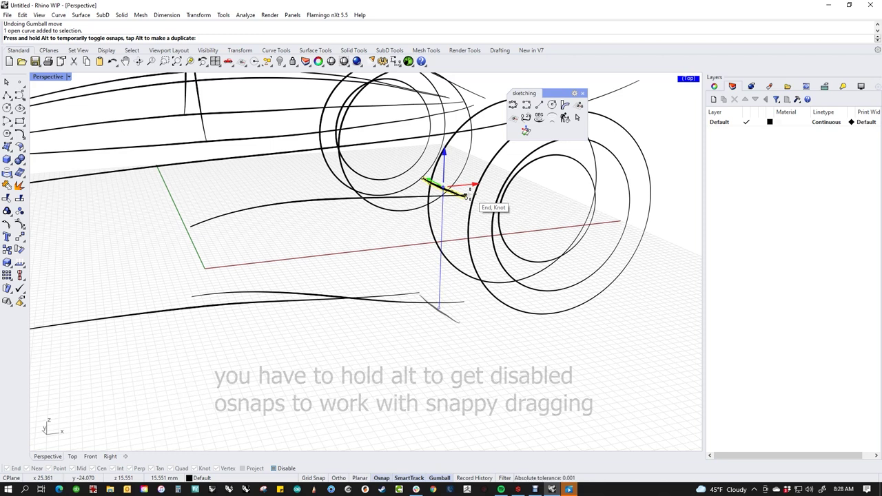
left_click_drag(467, 198, 467, 198)
right_click_drag(467, 198, 485, 269)
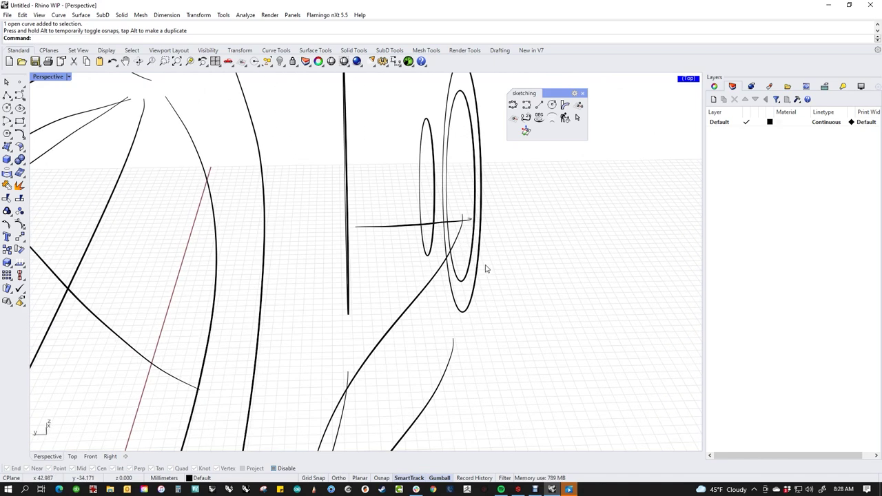
Step: Rebuild the raised short end curve as a degree 3 curve, deleting the input
left_click(410, 225)
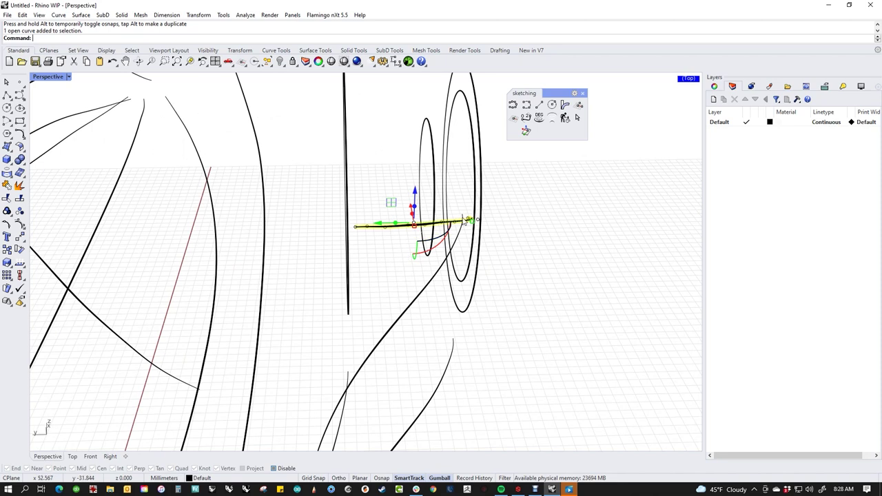
left_click(564, 117)
double_click(466, 199)
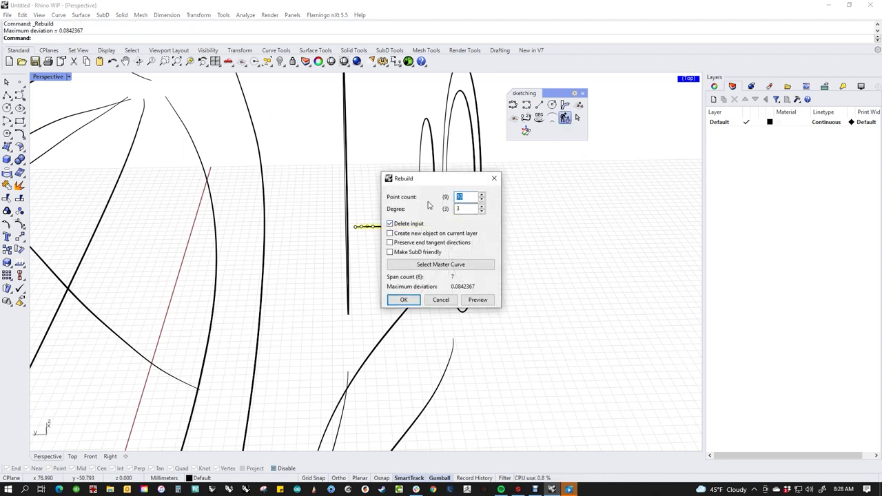
left_click(404, 299)
left_click(388, 197)
mouse_move(388, 195)
left_mouse_down()
mouse_move(429, 222)
mouse_move(408, 223)
mouse_move(384, 200)
left_mouse_up()
key("ctrl+z")
Step: Reshape the rebuilt short curve into a gentle arch by shifting its control points vertically
left_click(392, 225)
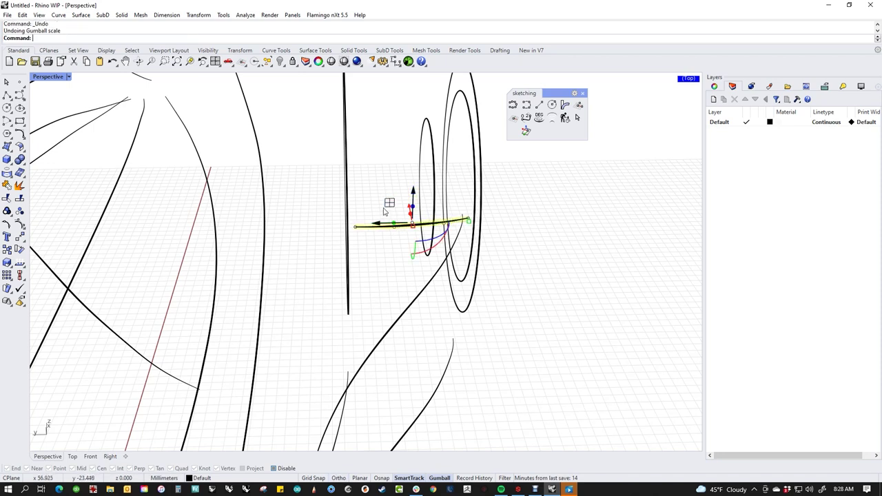
left_click_drag(393, 227, 409, 256)
left_click_drag(410, 163, 458, 241)
left_click_drag(406, 174, 407, 213)
key("Escape")
Step: Examine the macros behind the sketching set's Single Line and line deg 3 tools in the Button Editor and close it
right_click_drag(561, 296, 531, 348)
scroll(531, 348, "up", 1)
scroll(541, 227, "up", 1)
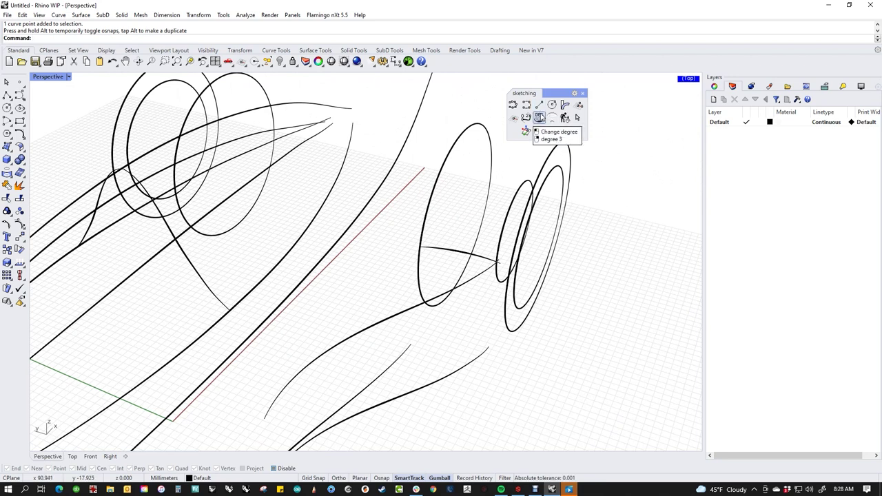
right_click(539, 106, "shift")
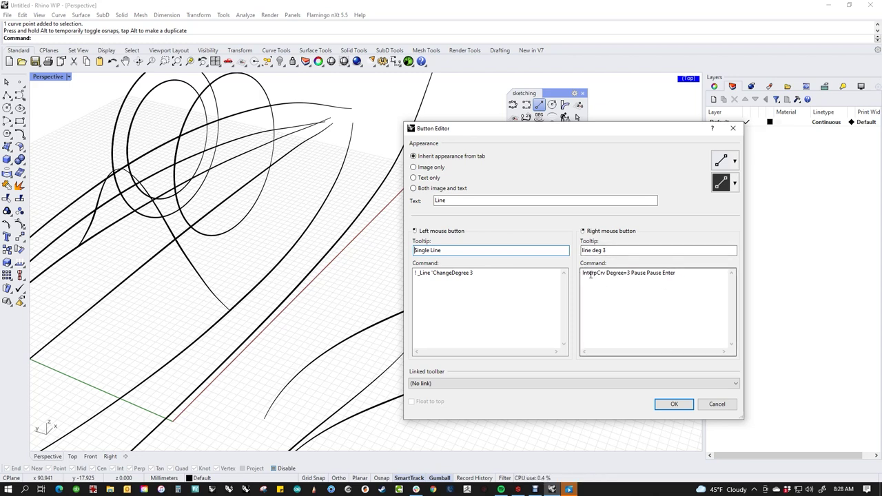
left_click(678, 274)
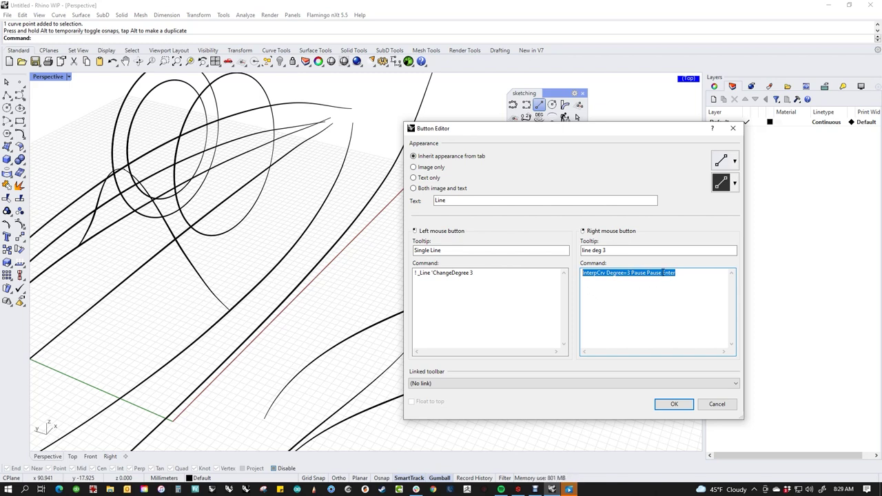
left_click(601, 290)
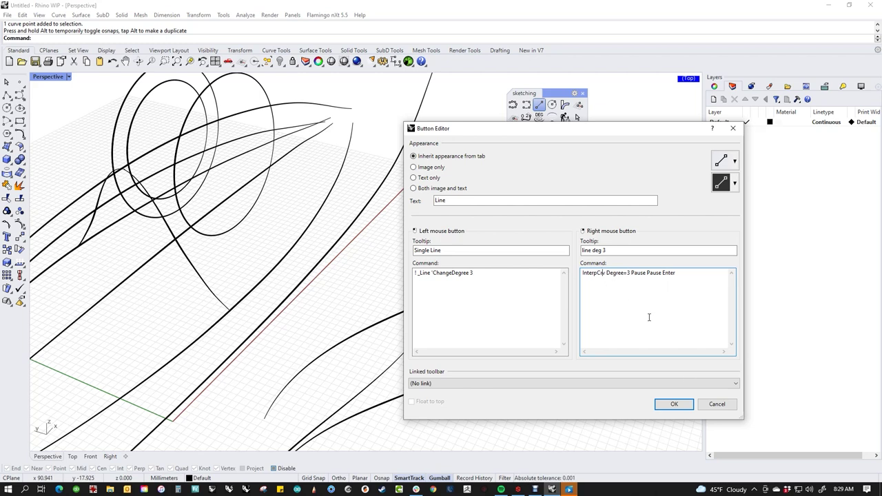
left_click(674, 404)
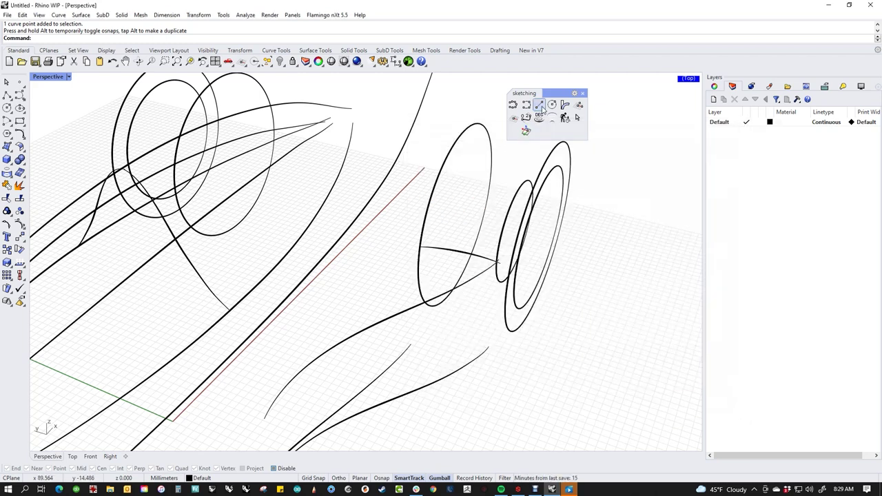
Step: Draw a single line between the ends of the raised and ground S-curves and turn on its control points
left_click(539, 105)
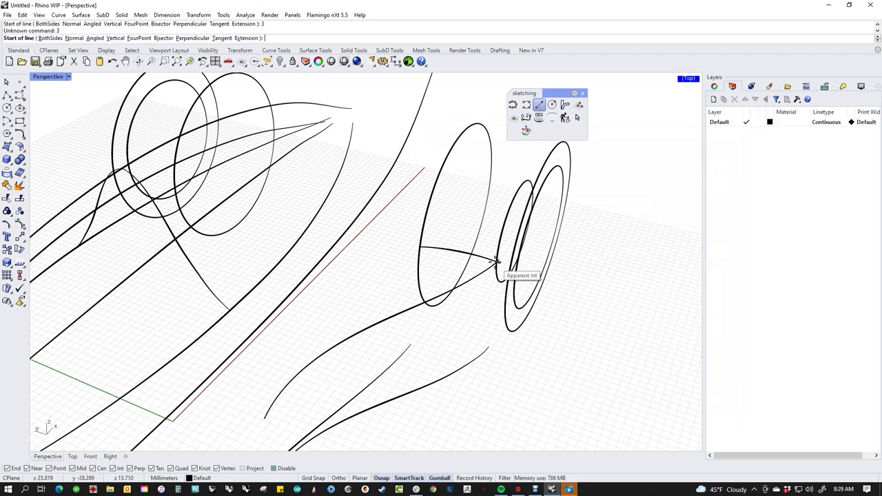
left_click(487, 345)
left_click(493, 329)
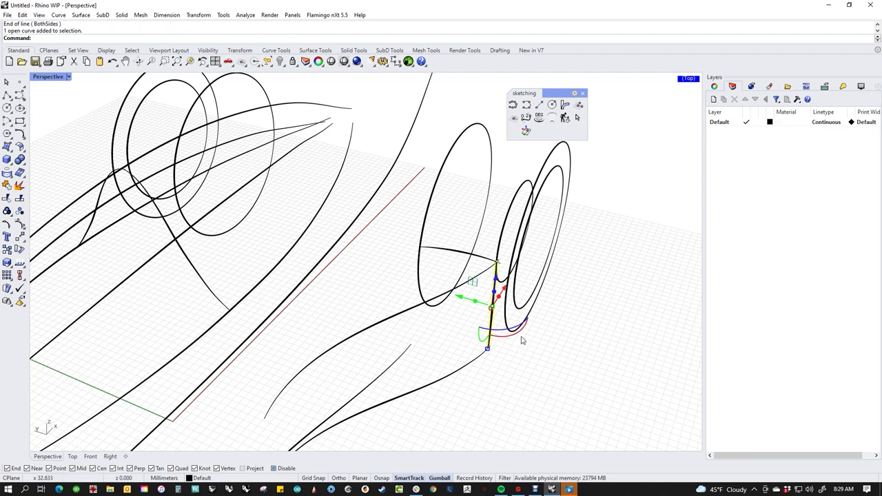
middle_click(556, 322)
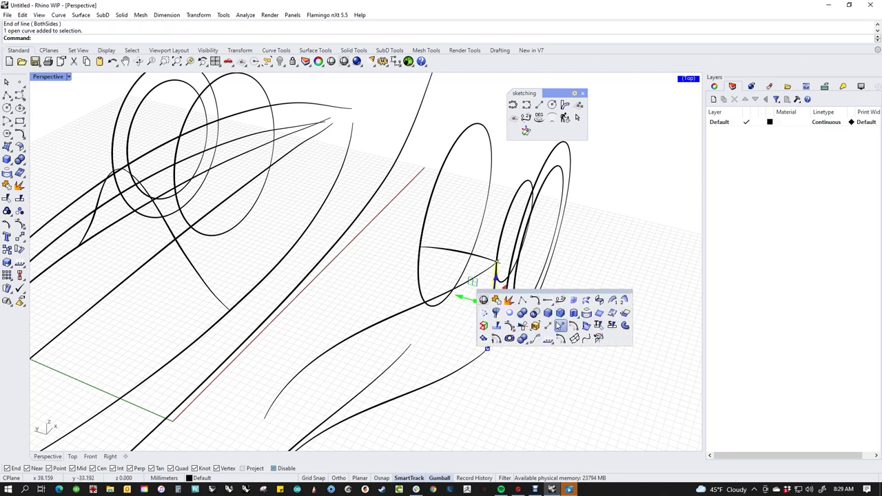
left_click(511, 332)
left_click(493, 320)
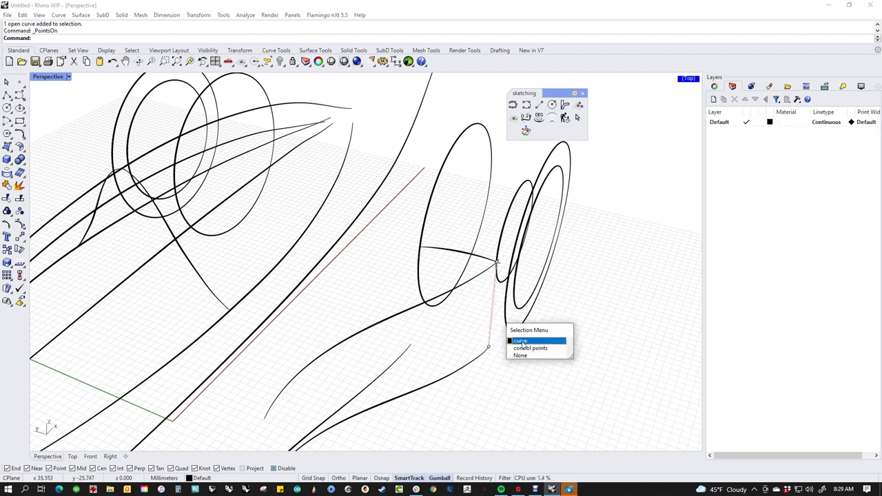
left_click(527, 348)
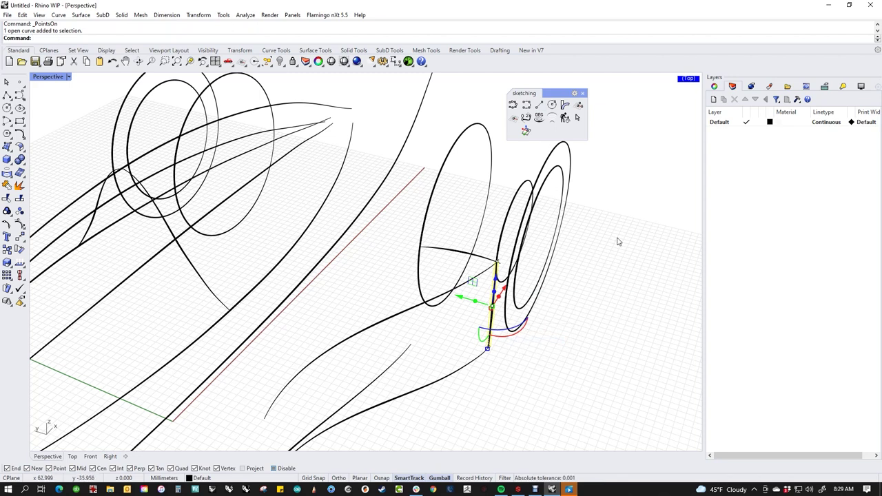
middle_click(582, 294)
left_click(537, 308)
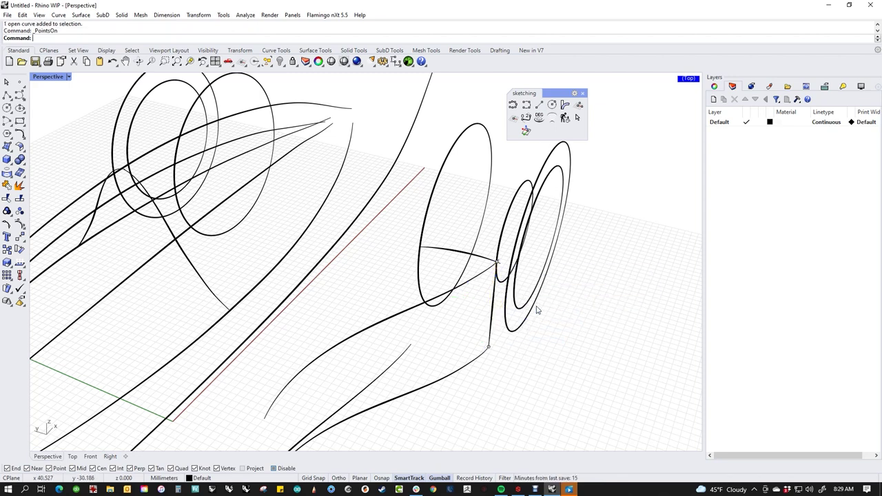
Step: Delete the single line joining the raised and ground S-curves
left_click(493, 321)
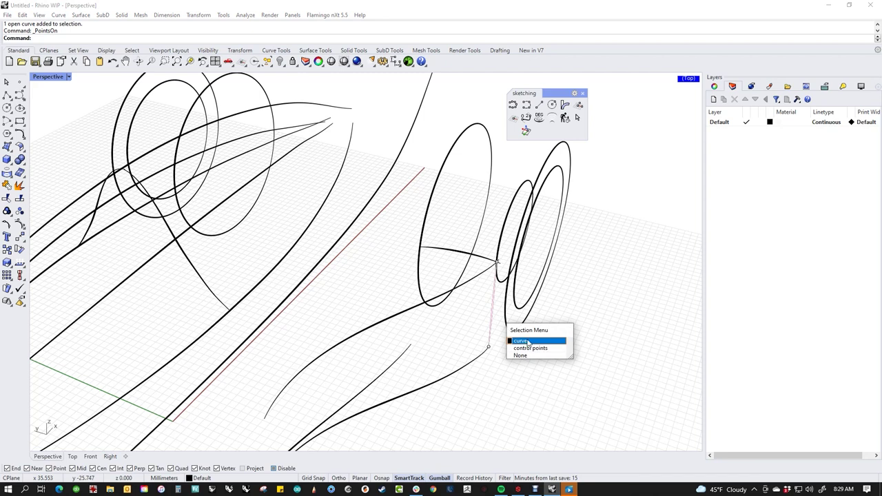
left_click(527, 342)
key("Delete")
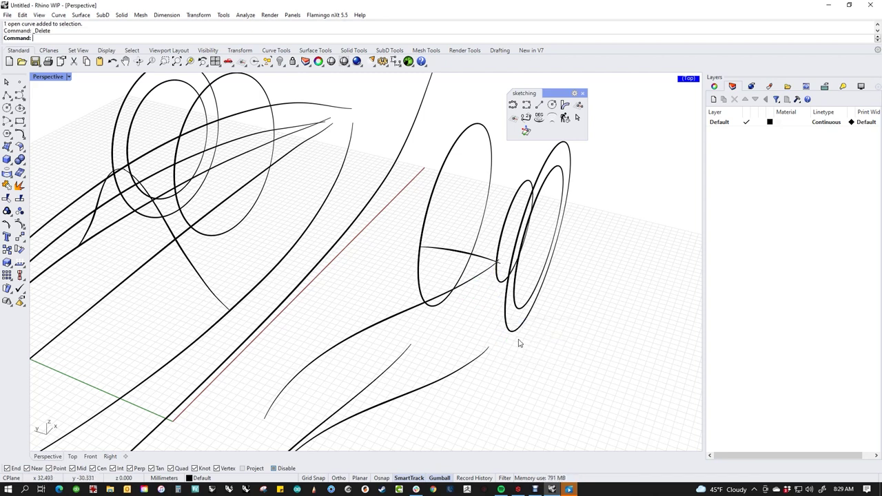
Step: Draw a degree 3 interpolated line from the raised S-curve's rear end down to the ground S-curve's end
left_click(540, 105)
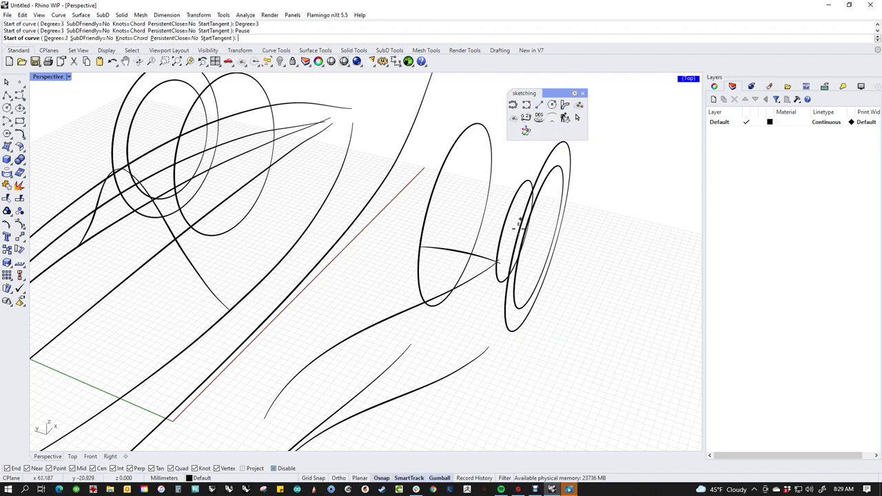
left_click(496, 263)
left_click(488, 348)
key("Return")
Step: Bow the degree 3 line slightly outward by moving its two inner control points together
left_click(491, 334)
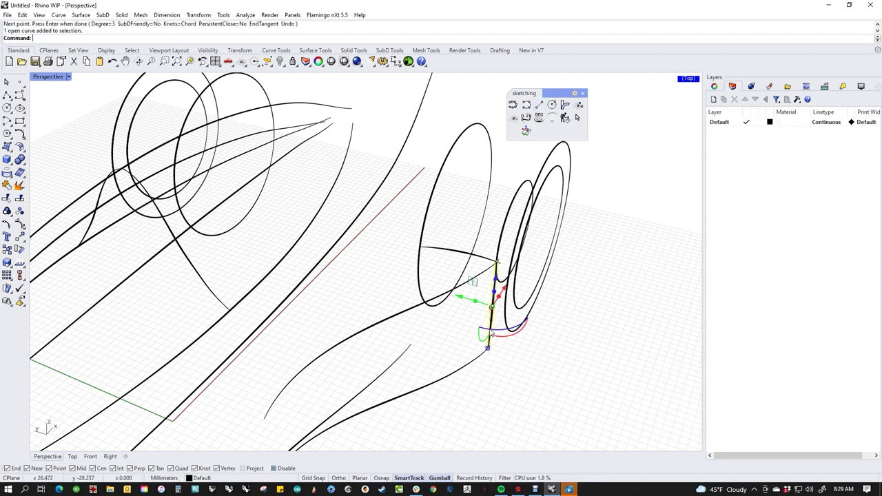
left_click(493, 290)
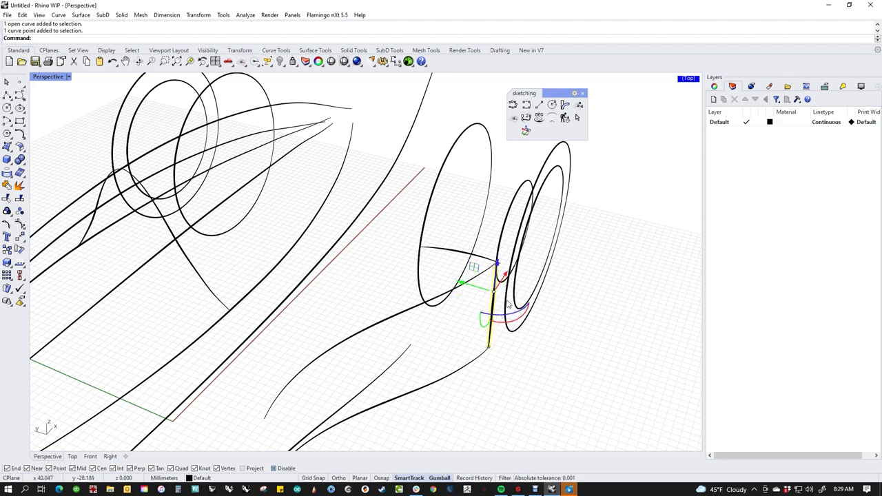
left_click(490, 321, "shift")
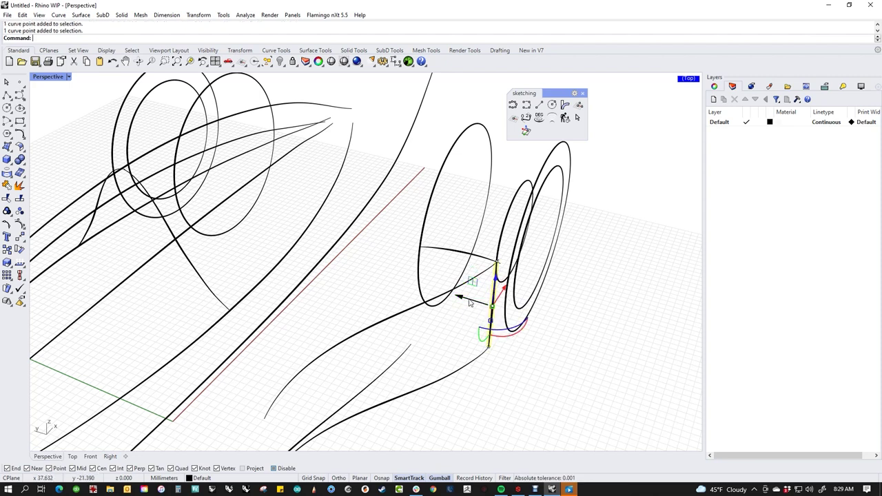
mouse_move(469, 302)
left_mouse_down()
mouse_move(555, 335)
mouse_move(425, 281)
mouse_move(577, 346)
mouse_move(462, 298)
left_mouse_up()
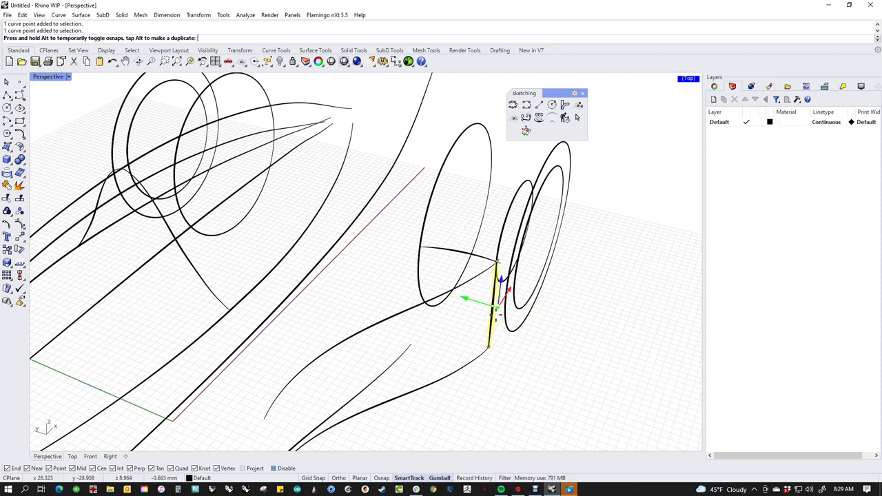
left_click_drag(463, 299, 468, 301)
Step: Draw a degree 3 control-point curve from the short rear line's inner end past the raised S-curve's rear end to the ground S-curve's end
mouse_move(507, 356)
right_mouse_down()
mouse_move(524, 335)
mouse_move(567, 319)
mouse_move(462, 331)
mouse_move(429, 268)
mouse_move(335, 262)
mouse_move(384, 250)
mouse_move(564, 264)
mouse_move(554, 262)
right_mouse_up()
scroll(462, 247, "up", 3)
right_click_drag(462, 246, 482, 224)
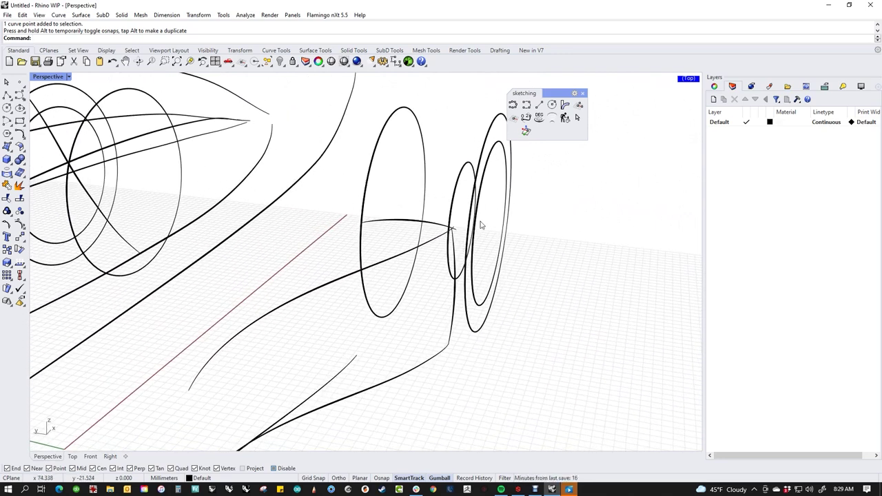
left_click(25, 98)
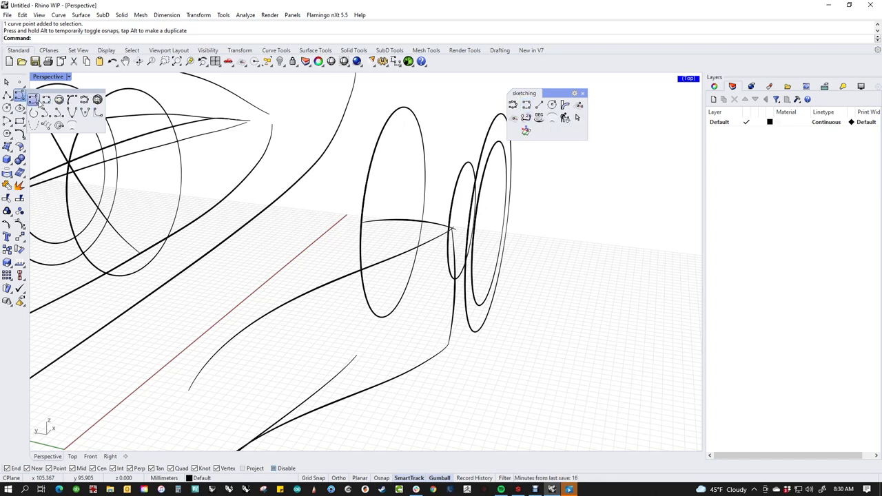
left_click(33, 100)
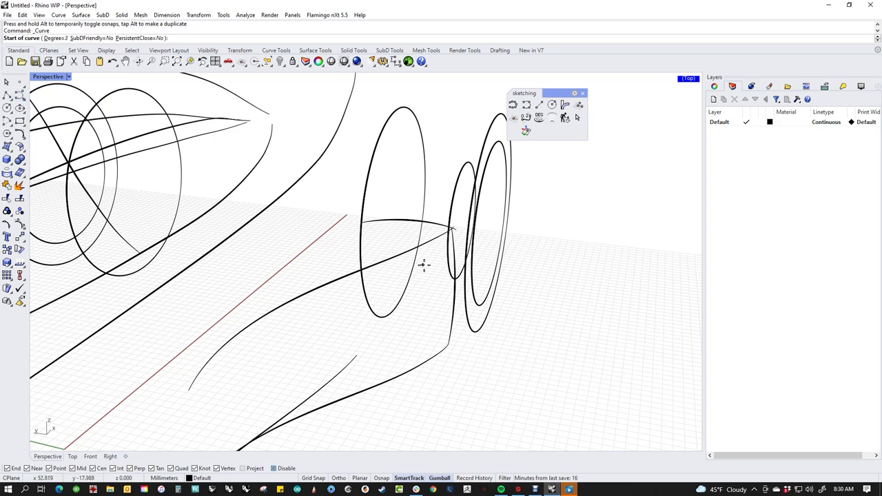
left_click(369, 229)
left_click(452, 230)
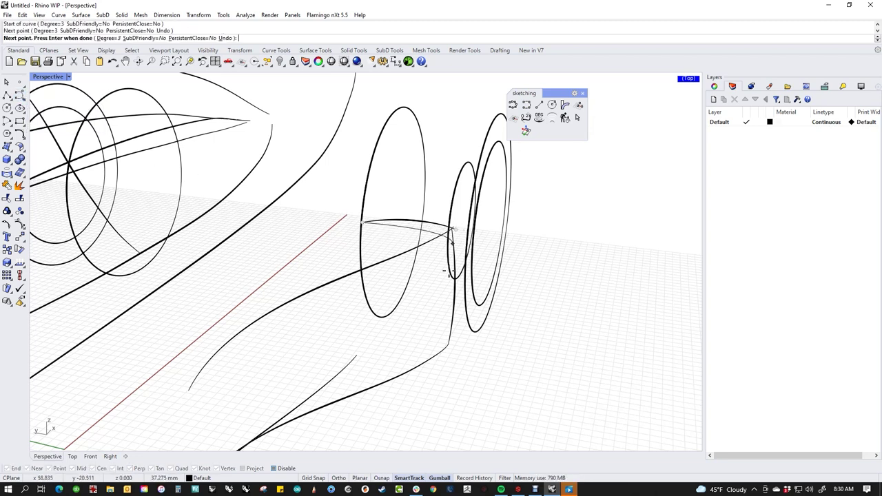
left_click(449, 343)
key("Return")
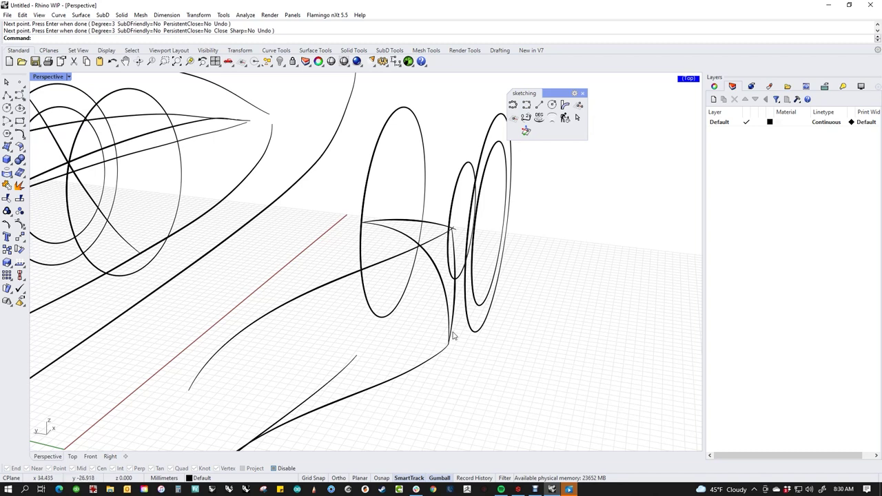
Step: Draw a degree 3 interpolated curve from the short rear line's inner end through the raised S-curve's rear end to the ground S-curve's end
left_click(527, 119)
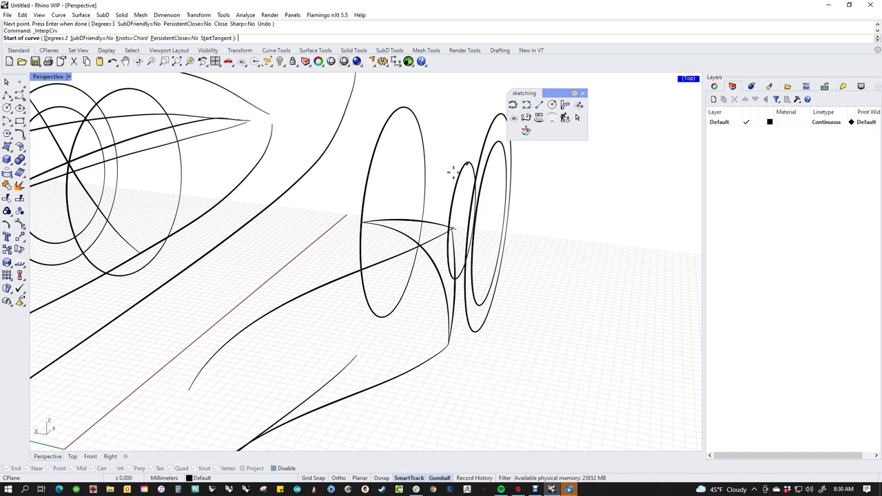
left_click(358, 222)
left_click(452, 229)
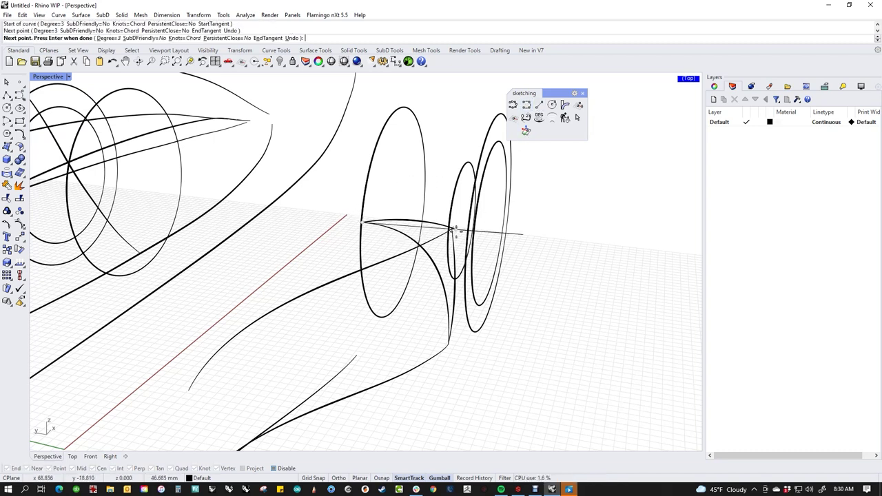
left_click(451, 344)
key("Return")
mouse_move(528, 338)
right_mouse_down()
mouse_move(432, 334)
mouse_move(327, 301)
mouse_move(460, 332)
mouse_move(508, 331)
mouse_move(523, 310)
mouse_move(515, 299)
right_mouse_up()
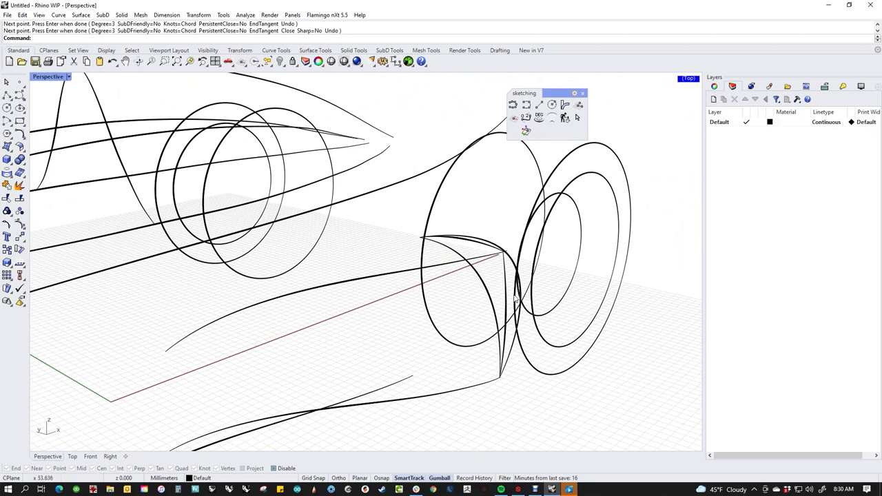
Step: Delete the control-point curve at the rear, keeping the interpolated curve
left_click(511, 264)
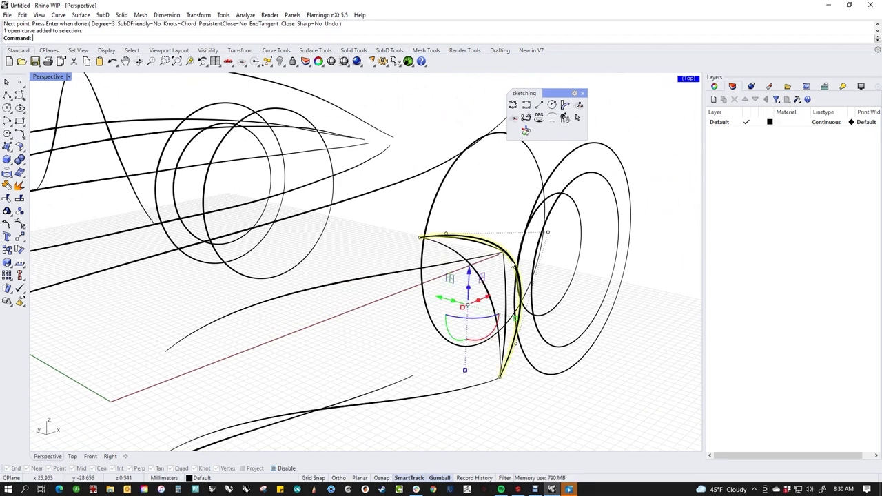
left_click(475, 275)
key("Delete")
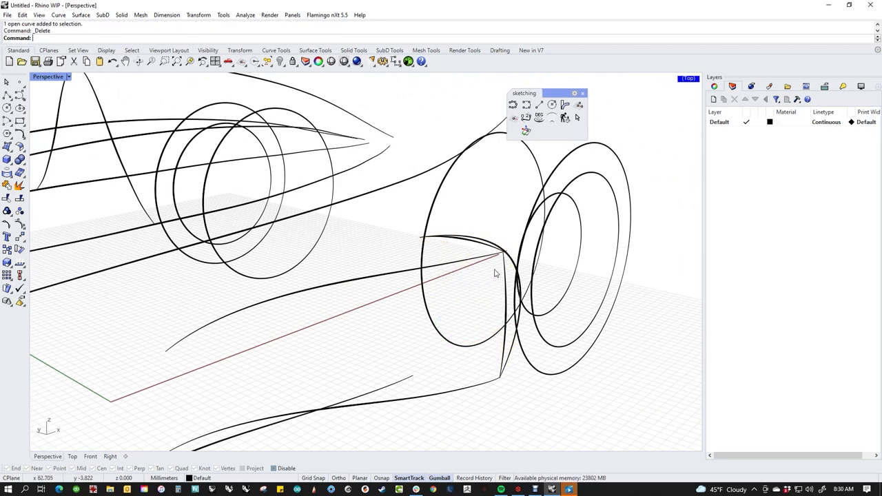
Step: Try to set a vertical construction plane with its origin on the raised S-curve
mouse_move(483, 256)
right_mouse_down()
mouse_move(450, 256)
mouse_move(464, 299)
mouse_move(533, 291)
mouse_move(390, 301)
mouse_move(279, 278)
mouse_move(394, 309)
mouse_move(413, 385)
mouse_move(454, 317)
mouse_move(448, 295)
mouse_move(496, 288)
mouse_move(413, 305)
mouse_move(439, 298)
right_mouse_up()
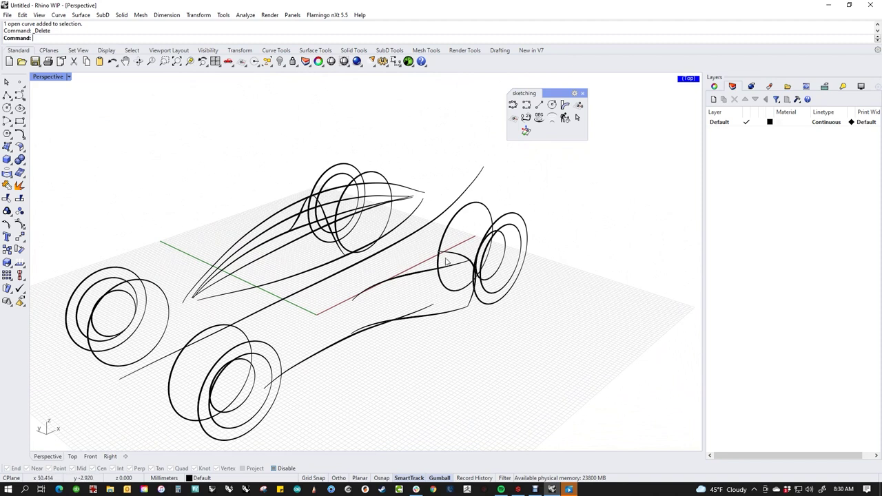
left_click(579, 104)
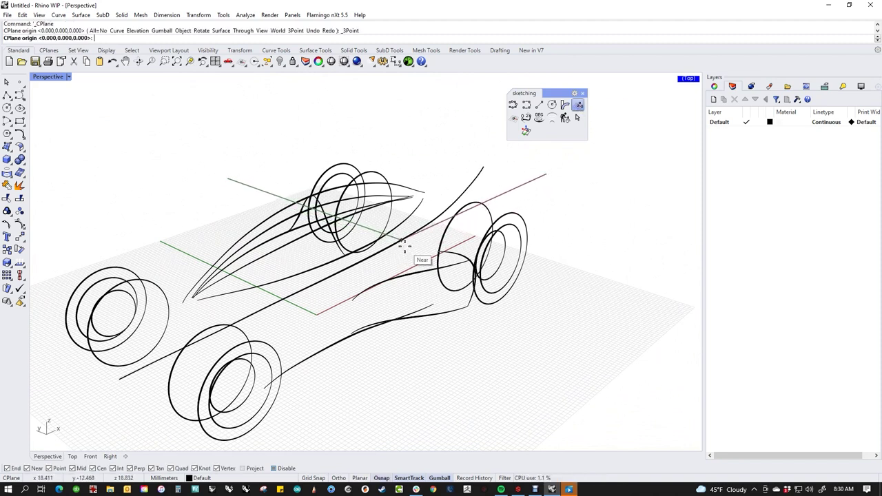
left_click(427, 271)
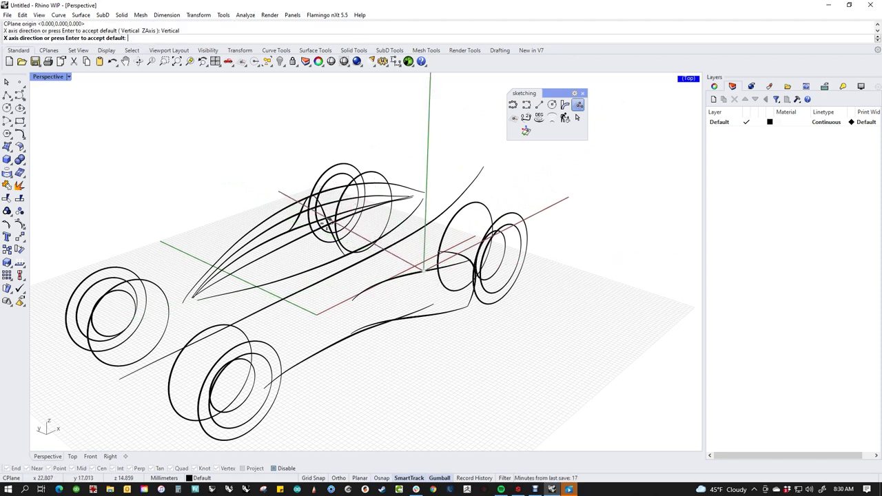
key("Return")
mouse_move(496, 314)
right_mouse_down()
mouse_move(490, 337)
mouse_move(432, 314)
mouse_move(526, 321)
mouse_move(537, 310)
right_mouse_up()
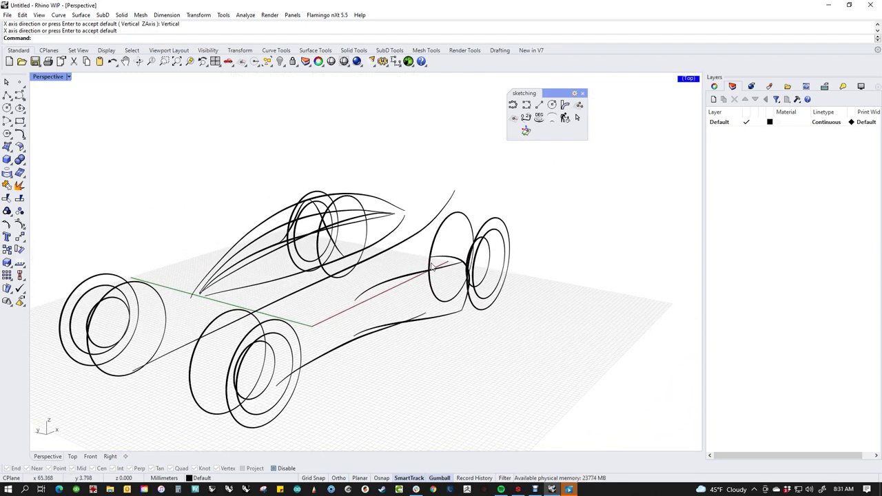
Step: Set a vertical construction plane across the body with its origin on the raised S-curve, just ahead of the rear wheel
scroll(406, 237, "up", 3)
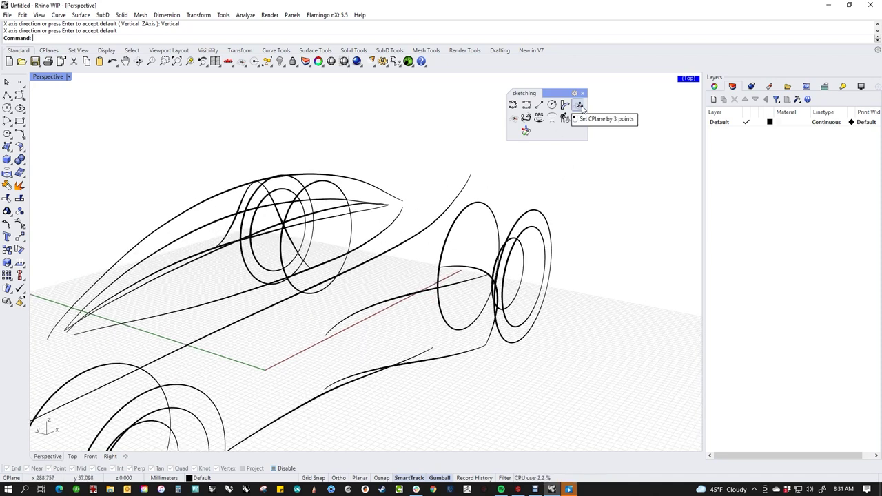
left_click(578, 105)
key("alt")
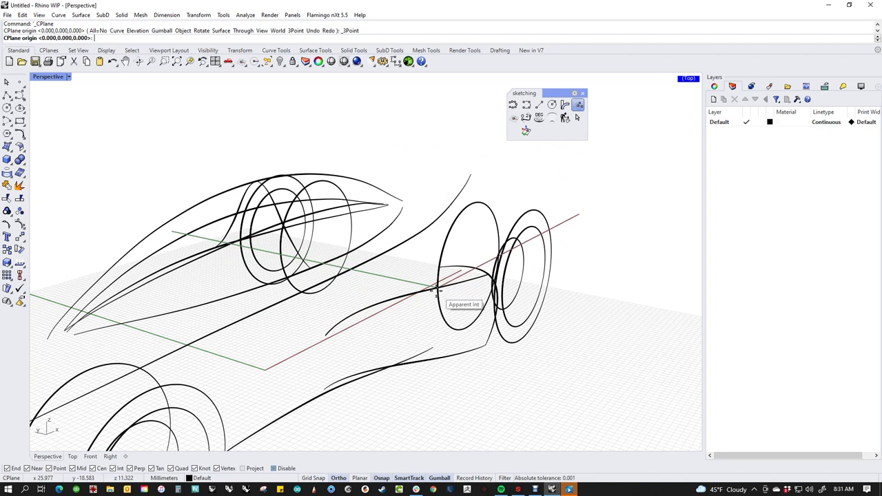
left_click(425, 291)
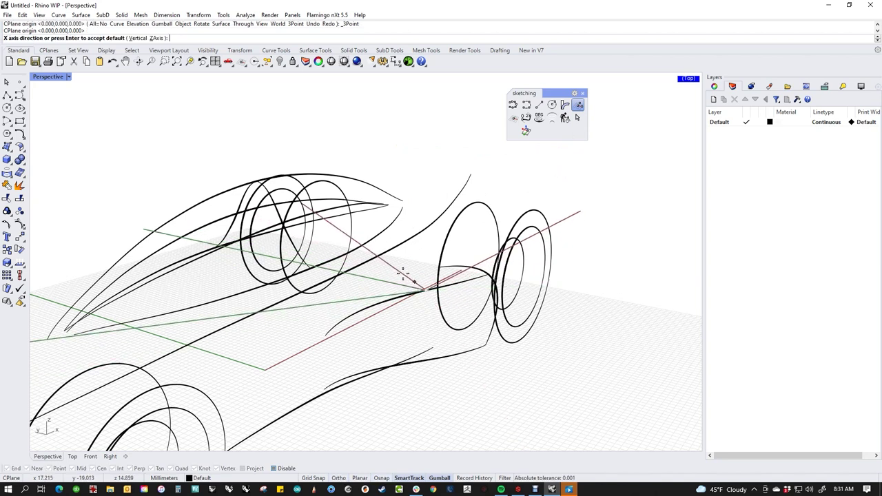
key("alt")
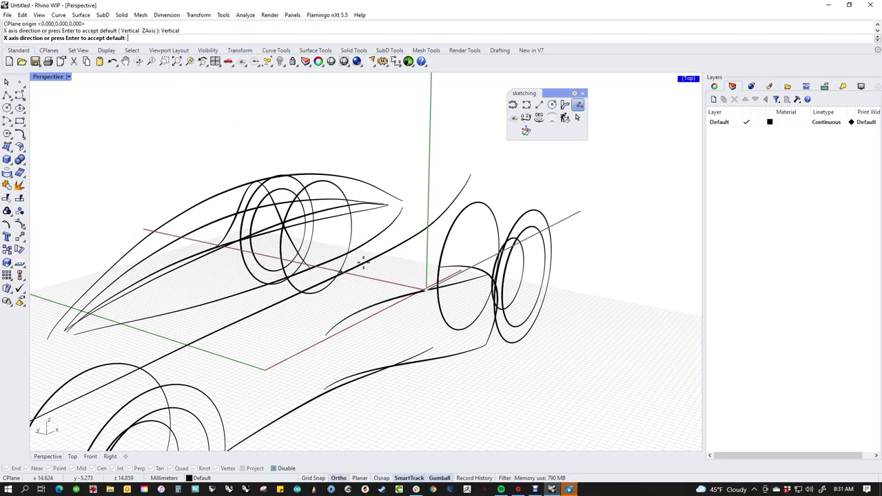
left_click(358, 262)
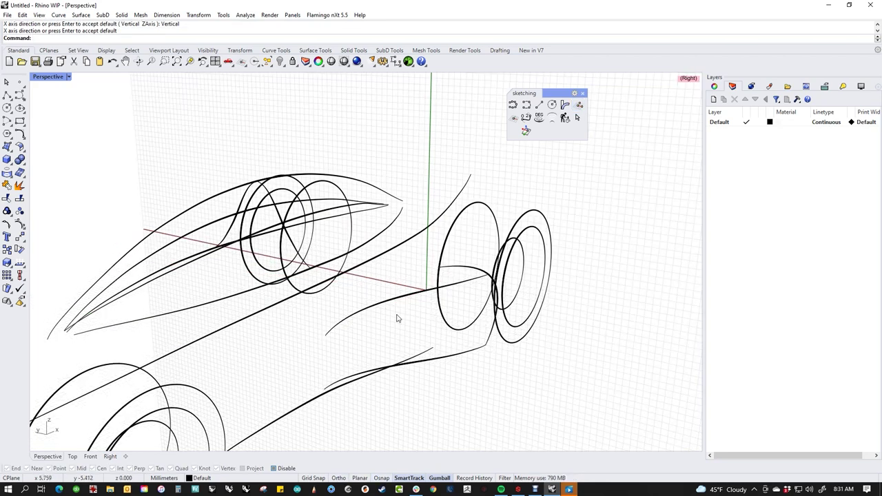
Step: Try a freehand section sketch arching from the long body curve down to the ground S-curve, and undo it
left_click(513, 104)
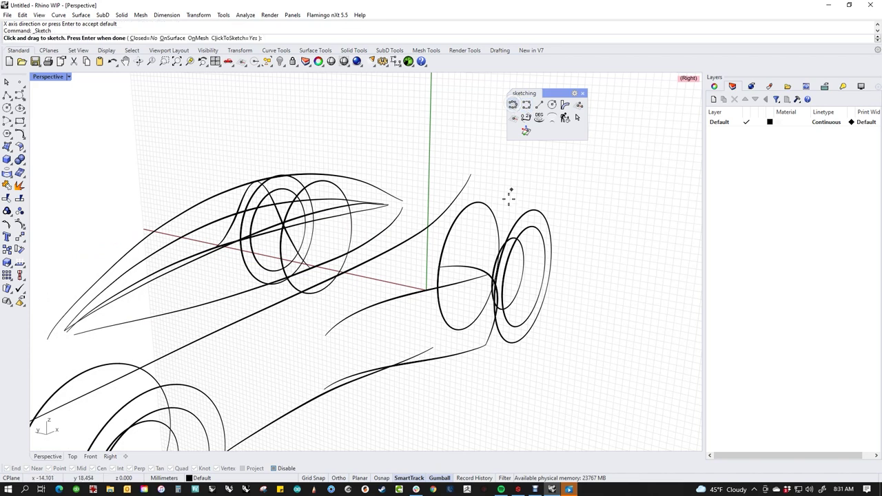
key("alt")
left_click(391, 250)
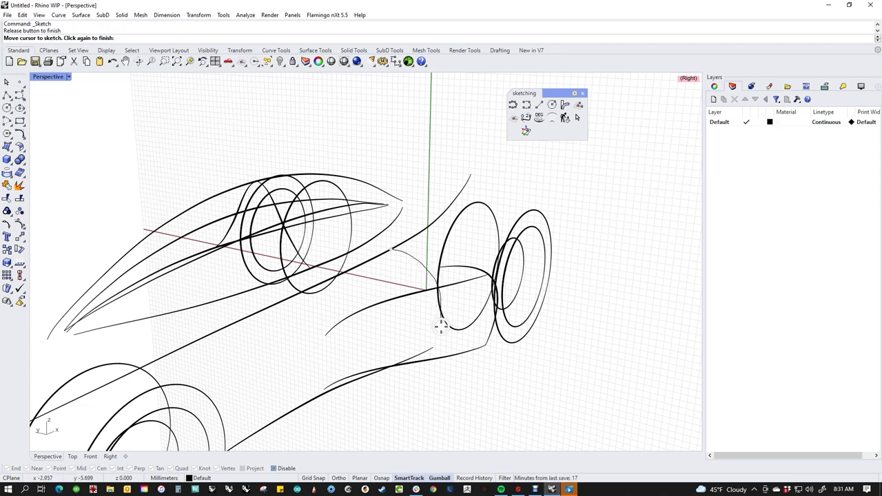
left_click(428, 358)
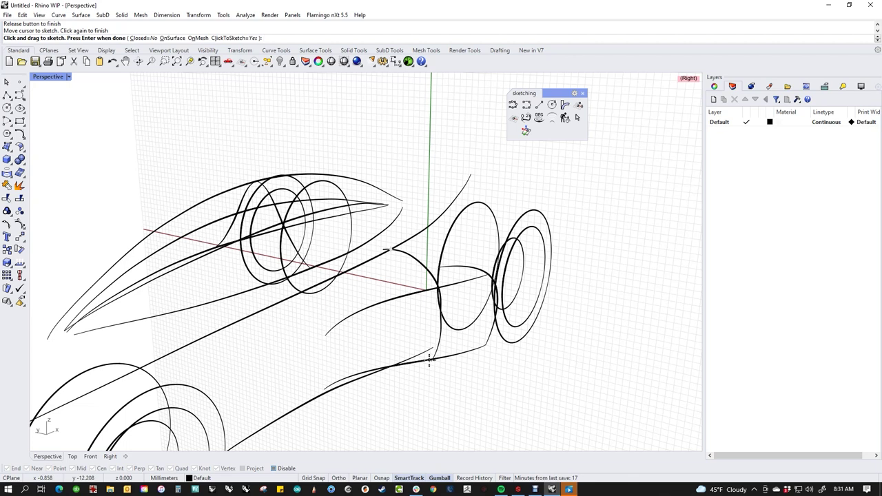
key("ctrl+z")
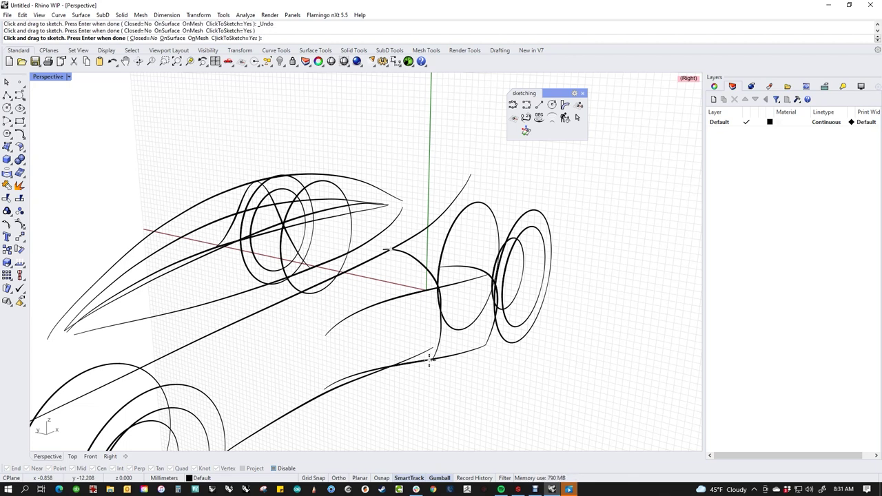
key("Return")
key("ctrl+z")
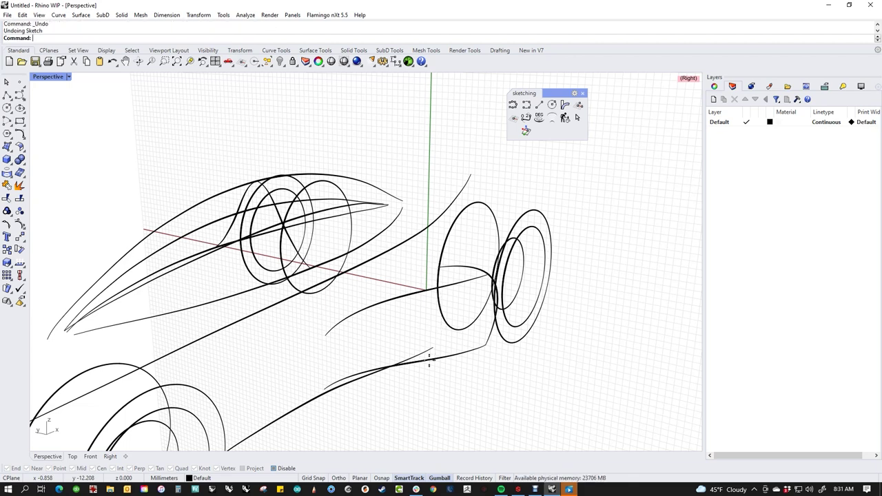
left_click(513, 104)
left_click(403, 246)
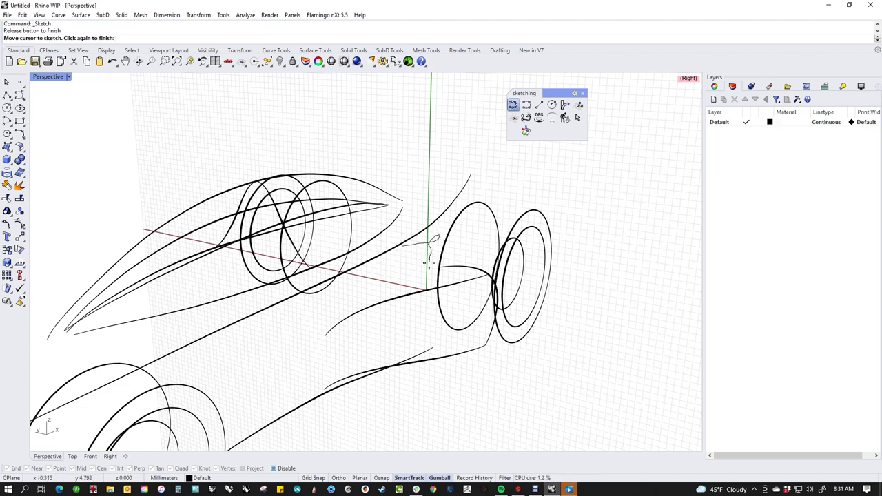
key("Escape")
Step: Sketch a freehand S-shaped section curve from beside the long body curve over the raised S-curve down to the ground S-curve
left_click(513, 104)
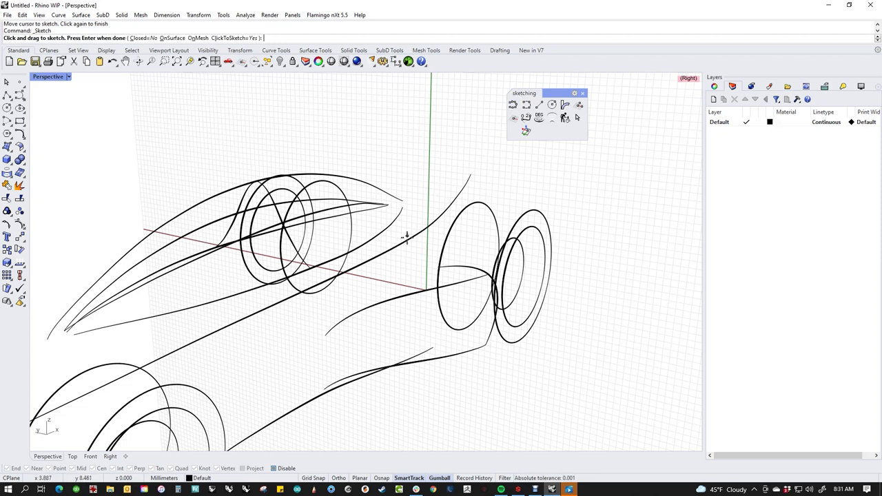
mouse_move(404, 245)
left_mouse_down()
mouse_move(411, 277)
mouse_move(430, 286)
mouse_move(442, 311)
mouse_move(430, 360)
left_mouse_up()
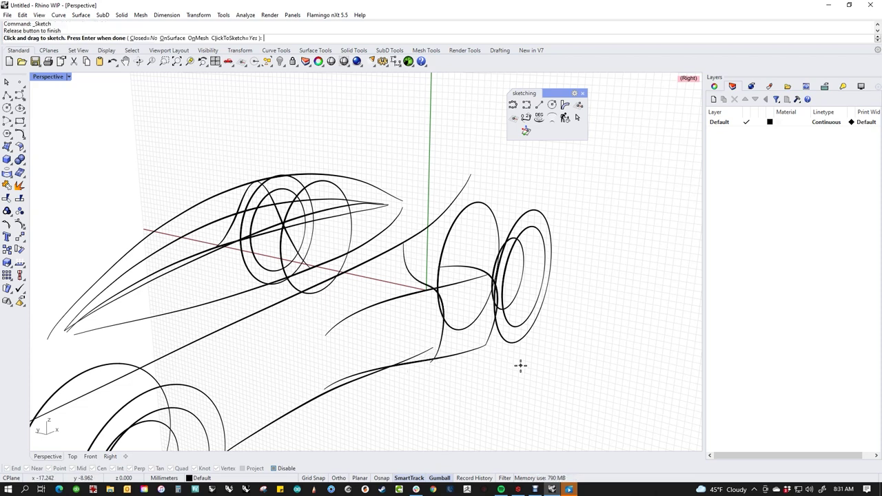
mouse_move(534, 358)
right_mouse_down()
mouse_move(271, 363)
mouse_move(498, 376)
right_mouse_up()
mouse_move(560, 366)
right_mouse_down()
mouse_move(604, 350)
mouse_move(571, 345)
mouse_move(569, 354)
mouse_move(465, 365)
mouse_move(558, 364)
right_mouse_up()
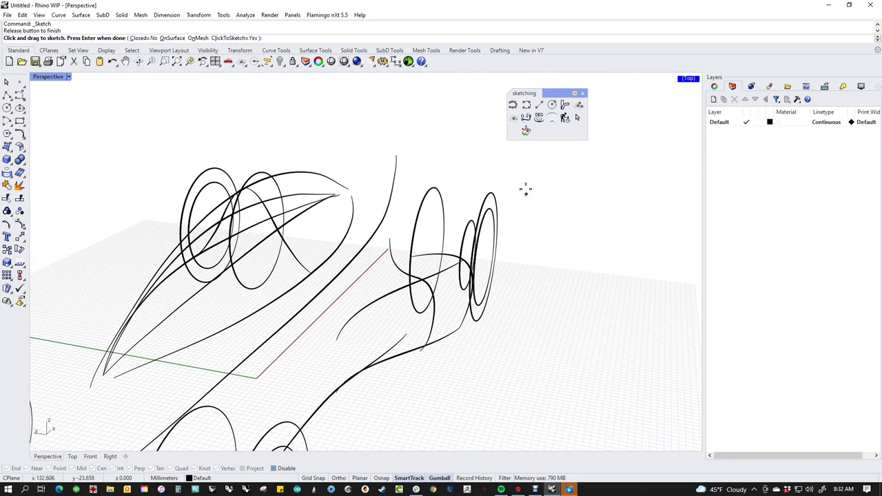
key("Escape")
Step: Move the sketched section curve's upper end point onto the long body curve
left_click(393, 267)
left_click_drag(383, 237, 397, 237)
key("ctrl+z")
left_click(397, 236)
left_click(391, 256)
left_click(390, 240)
left_click_drag(390, 240, 372, 238)
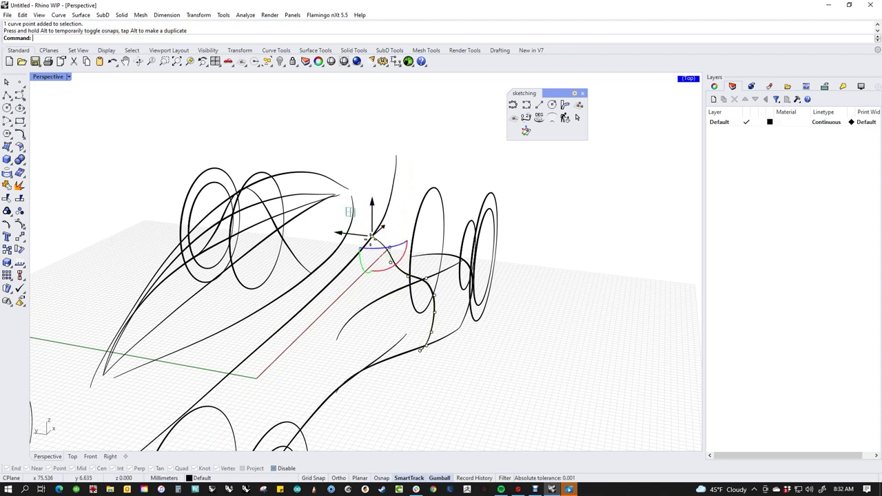
left_click(423, 209)
key("Escape")
Step: Smooth the section curve's upper part by moving the second and third control points from its upper end
left_click(394, 257)
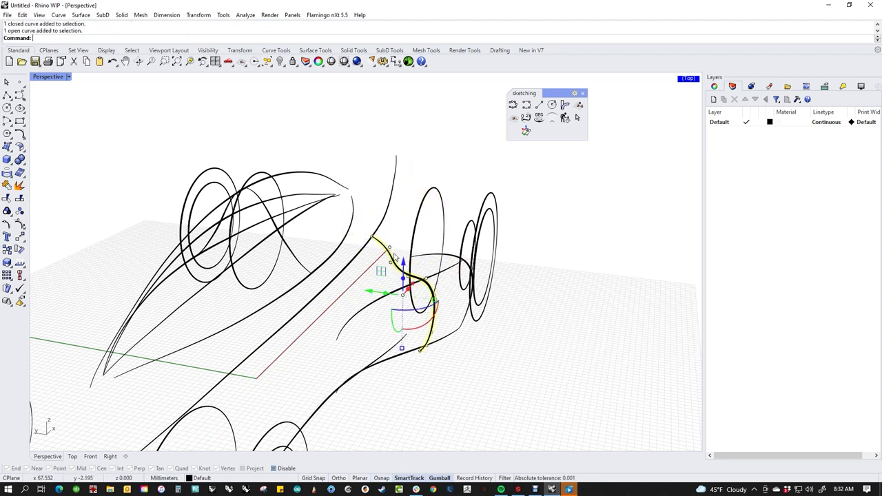
left_click(390, 247)
left_click_drag(361, 248, 387, 241)
key("Escape")
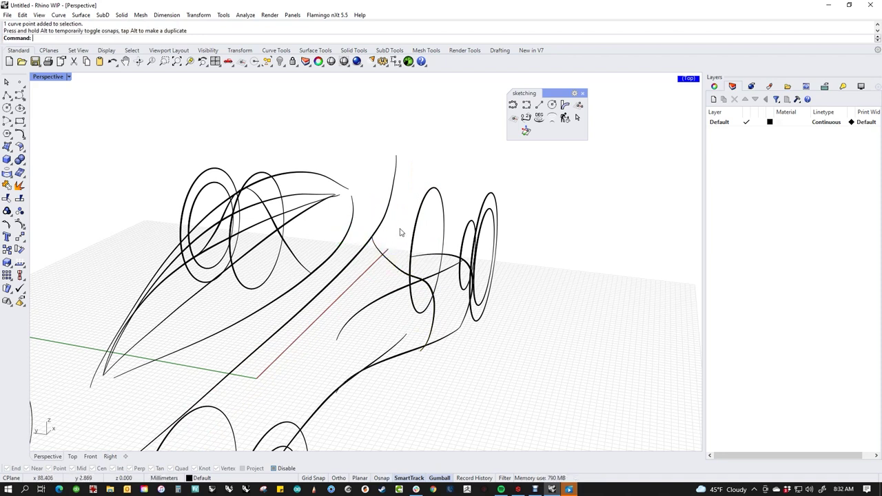
left_click(392, 268)
left_click(391, 267)
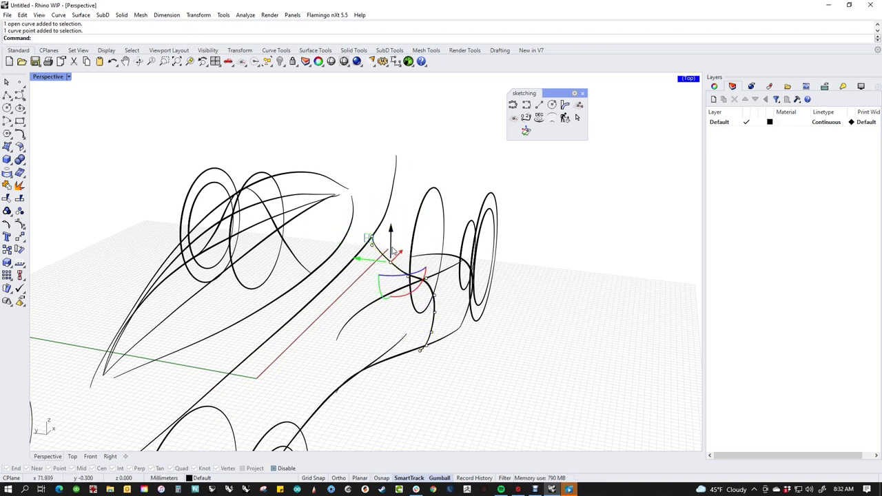
mouse_move(374, 253)
left_mouse_down()
mouse_move(348, 251)
mouse_move(376, 262)
left_mouse_up()
key("Escape")
Step: Select the section curve's three uppermost control points, relocate their gumball near the curve's upper end, and shift them slightly along its Y axis
mouse_move(566, 377)
right_mouse_down()
mouse_move(443, 381)
mouse_move(309, 366)
mouse_move(326, 423)
mouse_move(372, 448)
mouse_move(433, 323)
right_mouse_up()
scroll(368, 320, "up", 3)
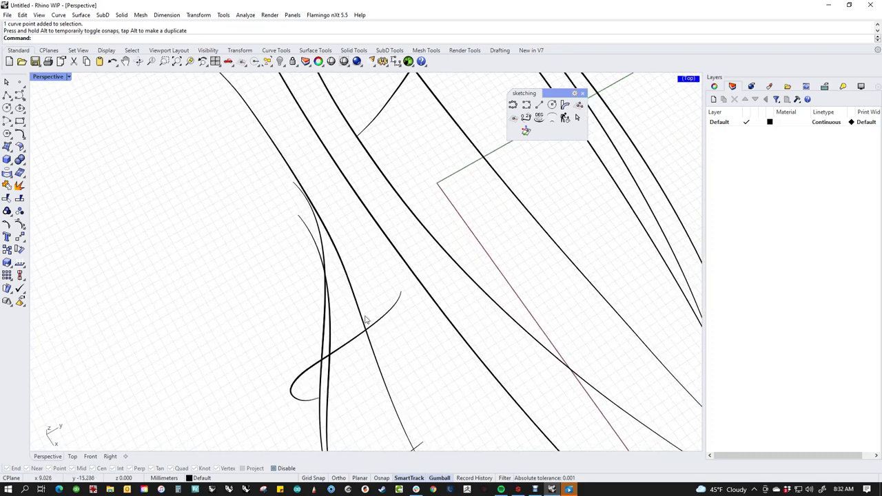
left_click(377, 329)
left_click_drag(391, 283, 410, 336)
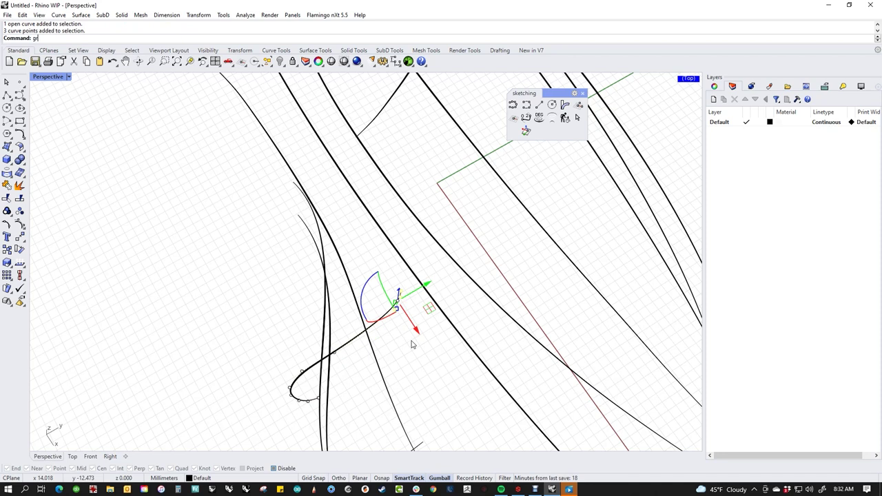
key("Return")
left_click(408, 298)
key("Return")
mouse_move(432, 283)
left_mouse_down()
mouse_move(455, 265)
mouse_move(423, 293)
left_mouse_up()
key("Escape")
mouse_move(393, 310)
right_mouse_down()
mouse_move(437, 366)
mouse_move(584, 257)
mouse_move(301, 260)
mouse_move(308, 246)
right_mouse_up()
scroll(414, 268, "up", 4)
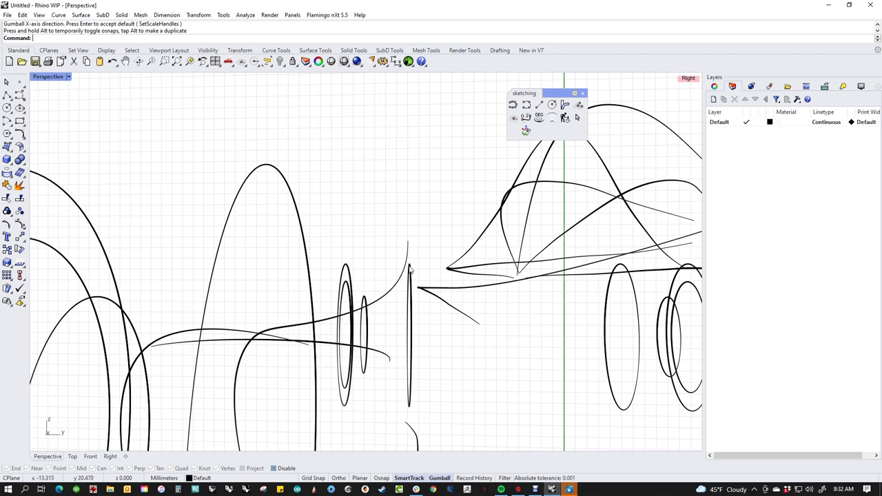
Step: Shift the section curve's two uppermost control points together to adjust the position of its upper end
left_click(399, 287)
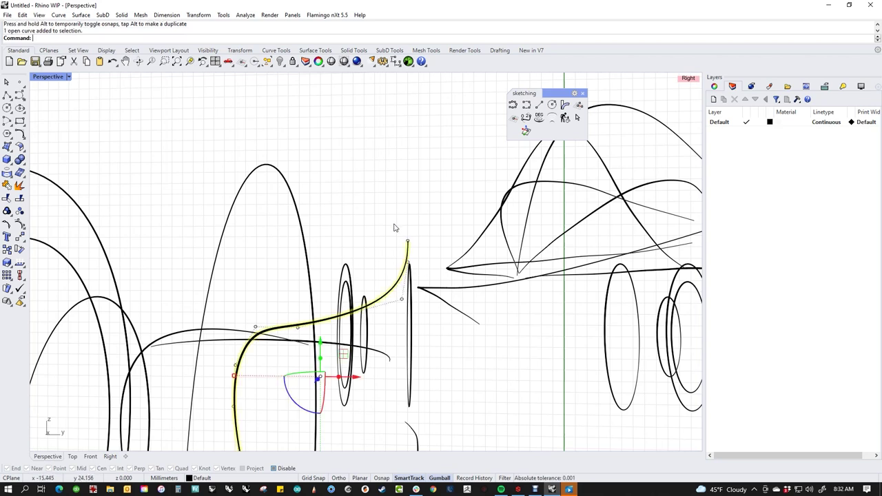
left_click_drag(394, 227, 427, 243)
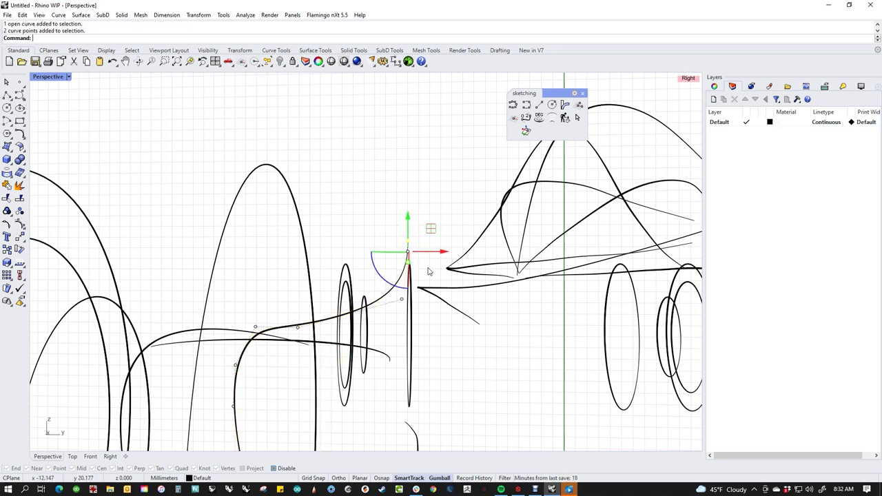
right_click_drag(420, 271, 447, 216)
left_click_drag(356, 208, 353, 259)
mouse_move(412, 258)
right_mouse_down()
mouse_move(329, 365)
mouse_move(255, 354)
mouse_move(270, 366)
mouse_move(373, 305)
right_mouse_up()
Step: Select the section curve's two uppermost control points again and move them closer to the long body curve
left_click(369, 297)
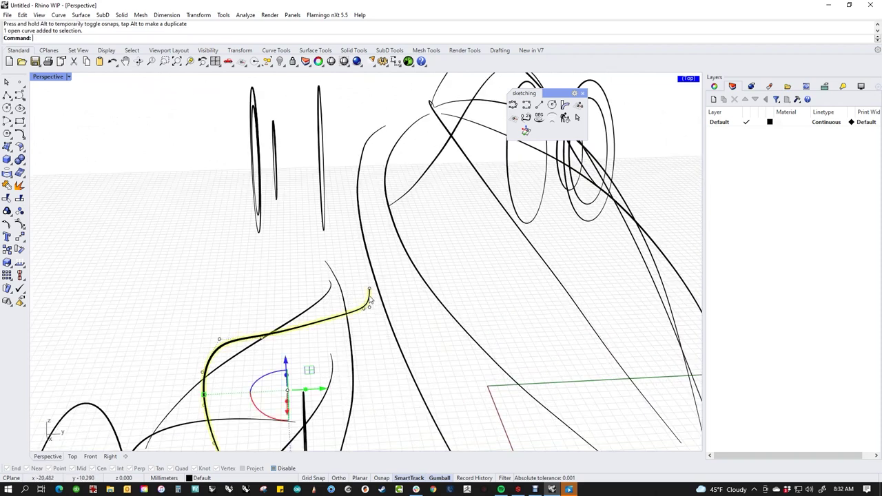
scroll(372, 290, "up", 2)
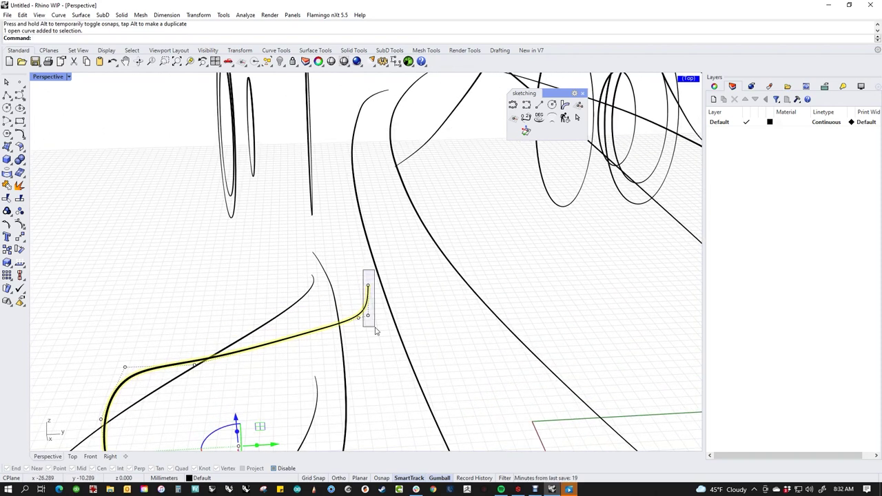
left_click_drag(375, 330, 375, 330)
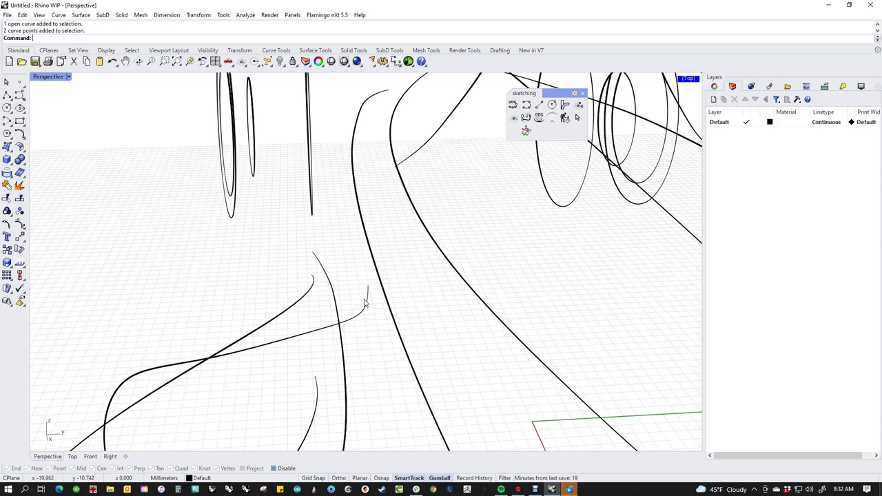
left_click(366, 302)
left_click_drag(359, 279, 376, 333)
left_click_drag(401, 303, 383, 284)
left_click(473, 350)
Step: Mirror the two side S-curves, their rear connecting curve and the section curve across the X axis
right_click_drag(372, 296, 536, 328)
key("Down")
key("Down")
key("Down")
key("Down")
key("Down")
key("Down")
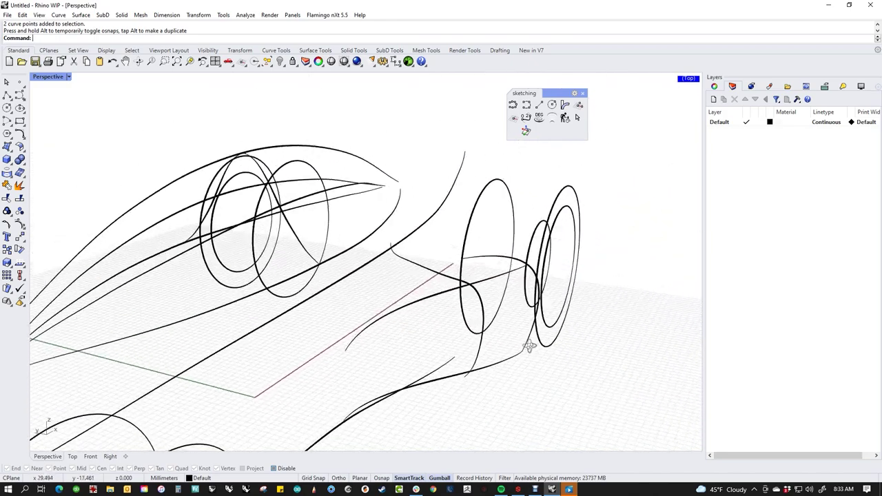
right_click_drag(538, 321, 431, 397)
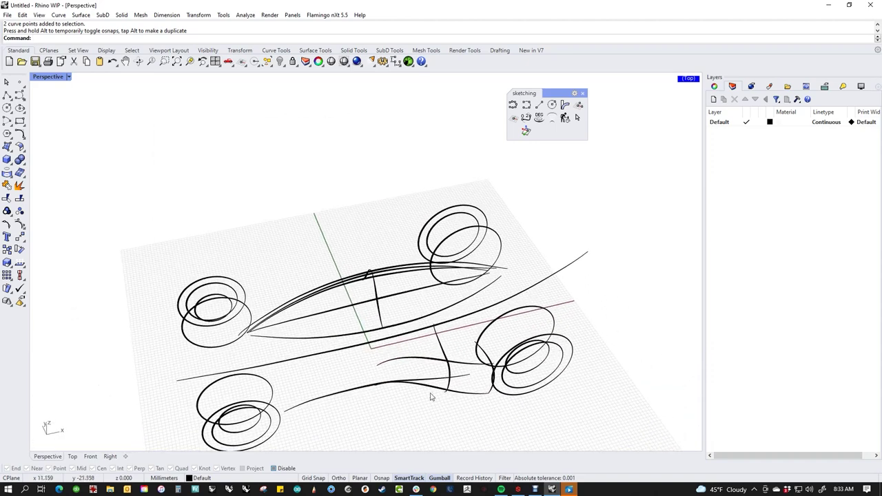
left_click_drag(430, 353, 430, 353)
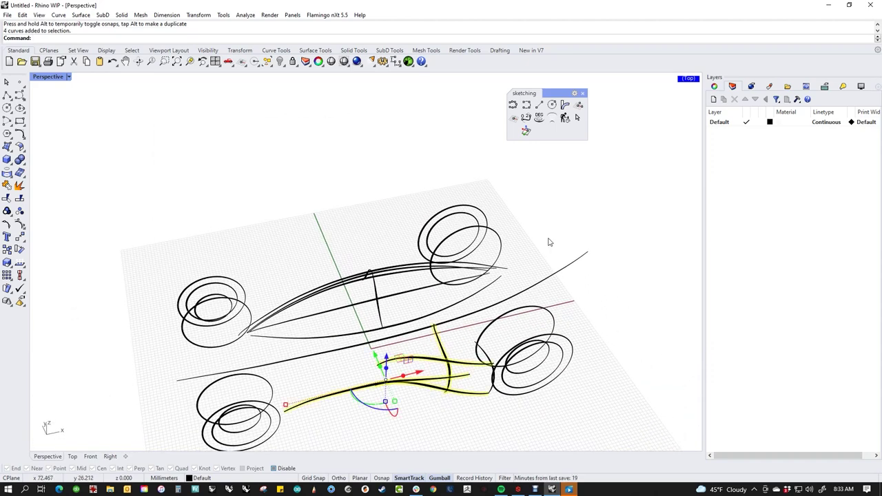
left_click(512, 132)
Step: Mirror the long body curve across the X axis to the opposite side of the car
right_click_drag(290, 273, 423, 254)
left_click(406, 235)
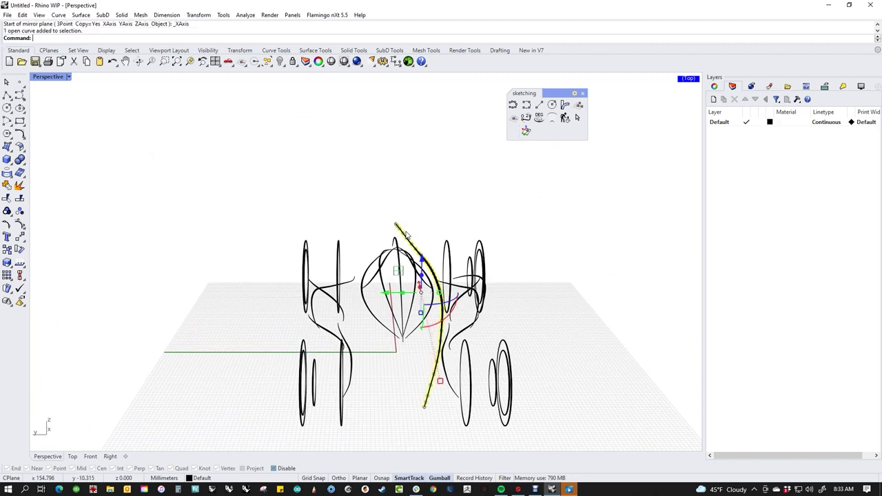
left_click(514, 133)
mouse_move(533, 297)
right_mouse_down()
mouse_move(512, 365)
mouse_move(366, 359)
mouse_move(492, 378)
mouse_move(500, 365)
mouse_move(508, 376)
mouse_move(485, 387)
mouse_move(461, 384)
mouse_move(482, 384)
mouse_move(472, 356)
mouse_move(440, 379)
mouse_move(521, 380)
mouse_move(439, 374)
mouse_move(442, 296)
right_mouse_up()
scroll(466, 360, "up", 4)
scroll(472, 356, "down", 5)
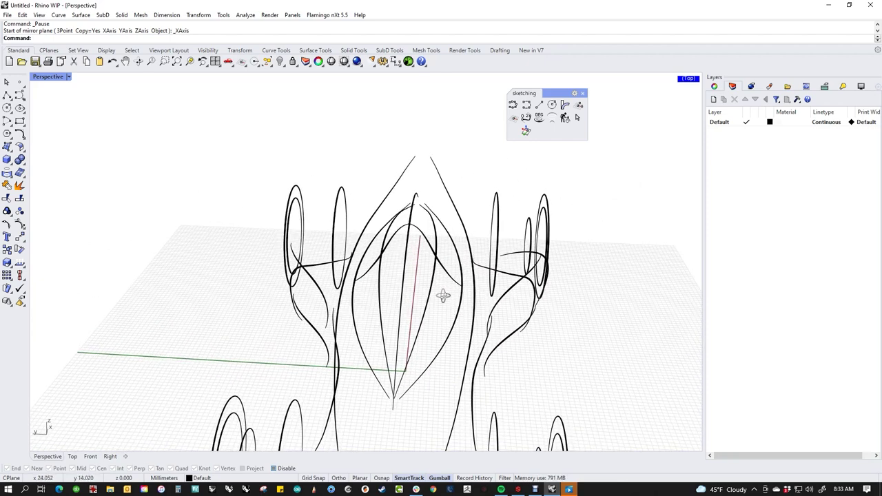
Step: Start a SubD Loft through the five lengthwise canopy curves, picked in order from one side to the other
left_click(389, 51)
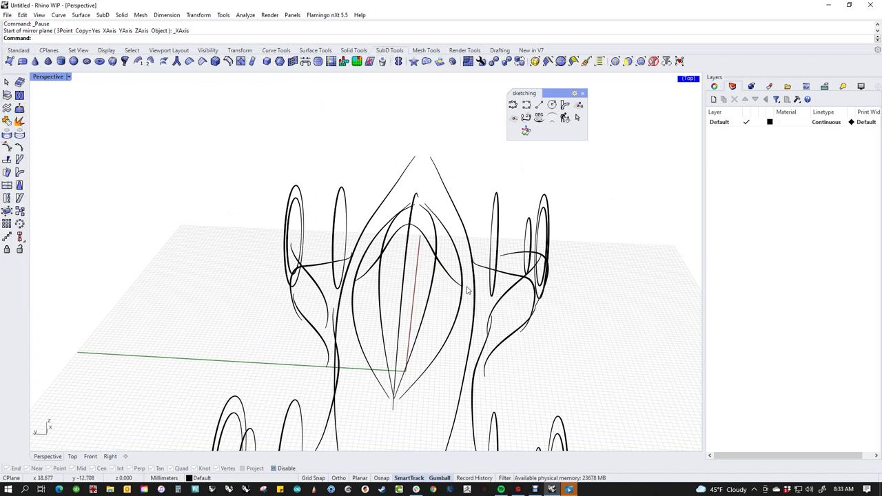
left_click(460, 324)
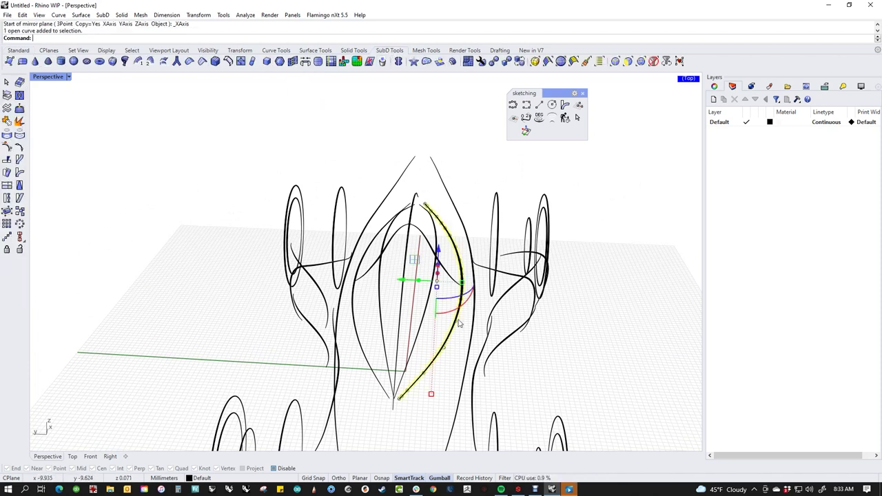
key("Escape")
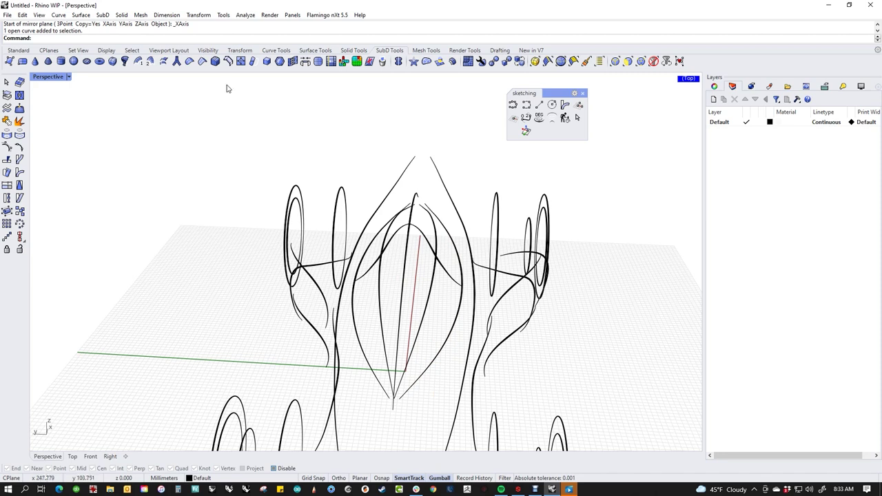
left_click(163, 61)
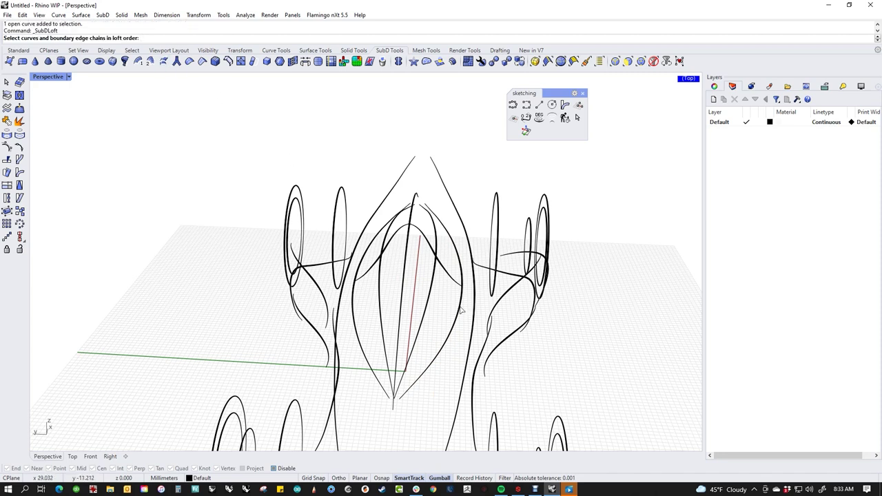
left_click(461, 311)
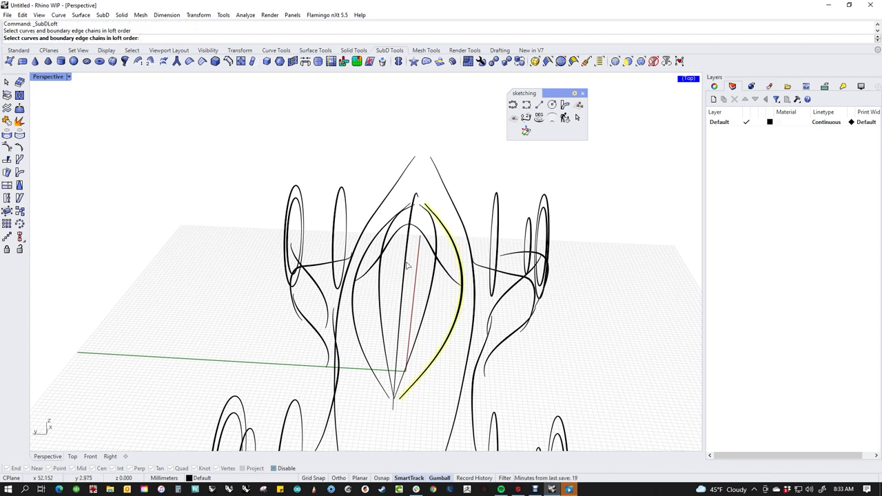
left_click(435, 287)
left_click(406, 272)
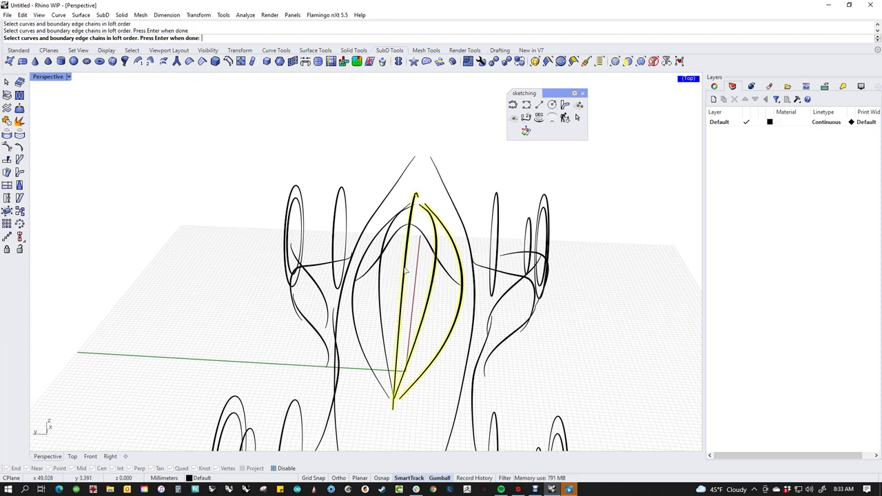
left_click(378, 290)
left_click(355, 311)
key("Return")
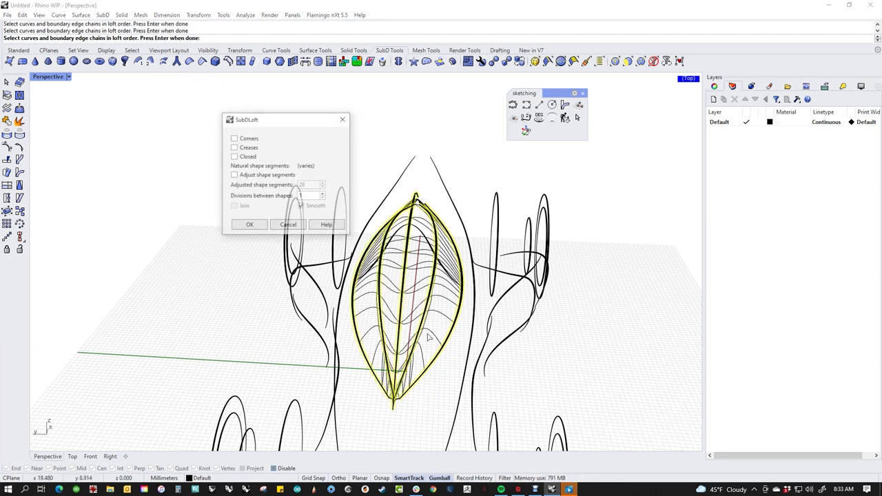
Step: Set the loft to 3 adjusted shape segments with Corners enabled, and create the canopy SubD
right_click_drag(531, 352, 408, 321)
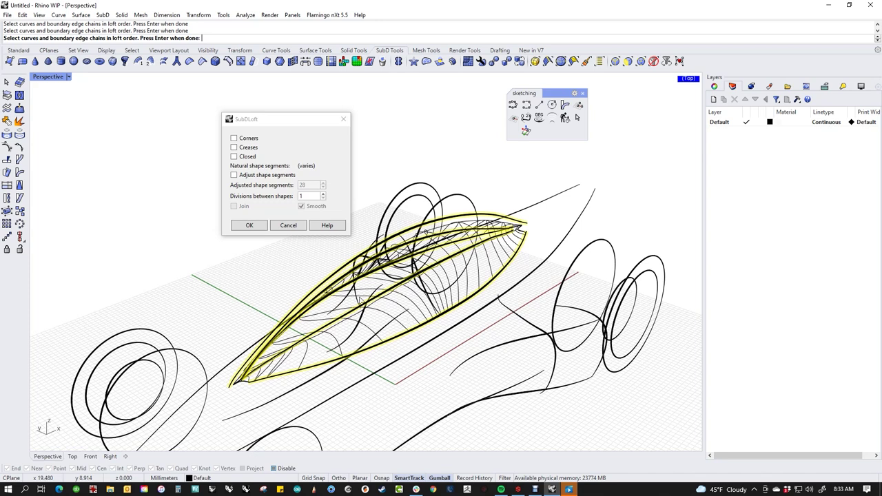
left_click(248, 175)
scroll(309, 185, "down", 15)
scroll(309, 184, "up", 2)
right_click_drag(371, 298, 420, 284)
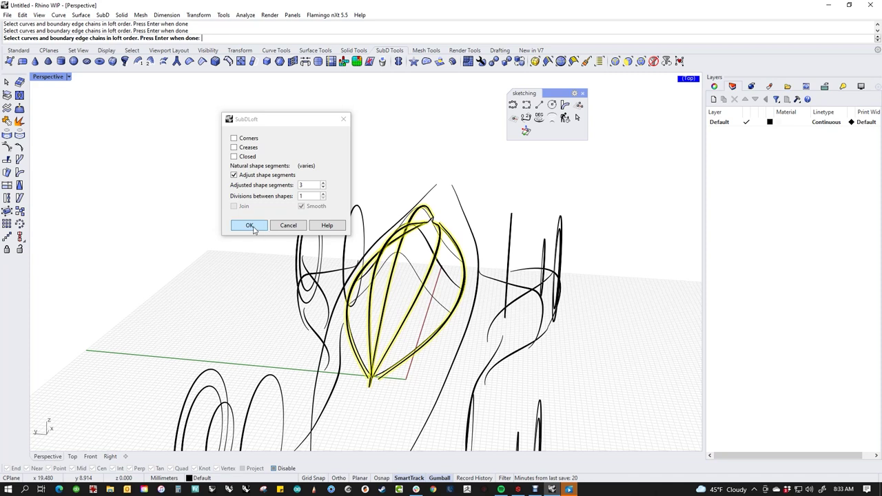
left_click(234, 138)
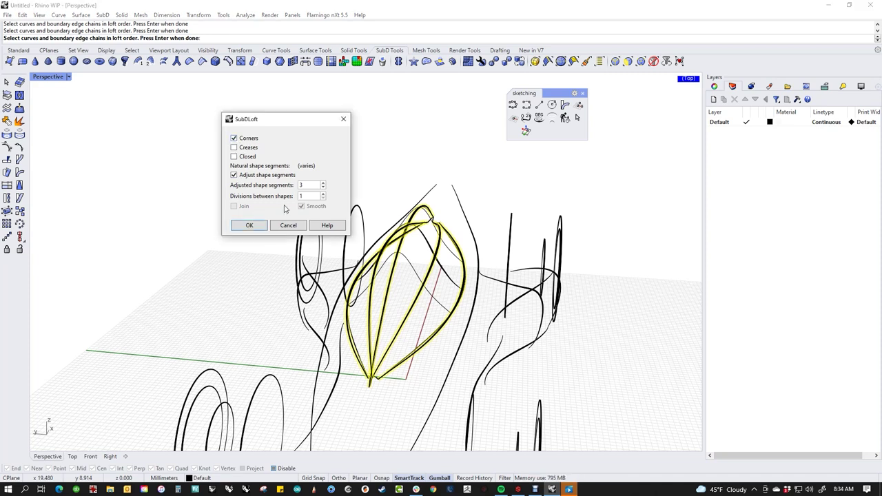
left_click(253, 228)
right_click_drag(253, 228, 305, 246)
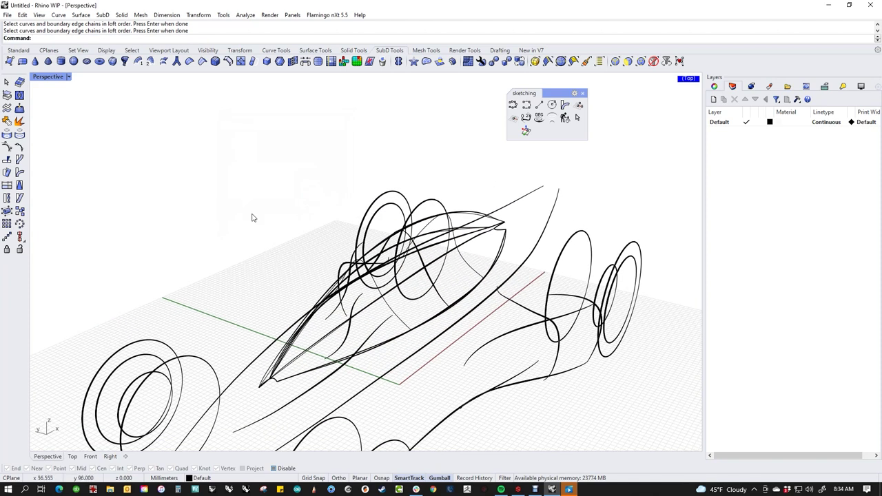
Step: Switch the perspective viewport to the Rendered display mode
left_click(48, 76)
left_click(58, 131)
scroll(513, 343, "down", 3)
mouse_move(507, 343)
right_mouse_down()
mouse_move(437, 388)
mouse_move(372, 333)
mouse_move(234, 330)
mouse_move(537, 334)
mouse_move(517, 327)
right_mouse_up()
scroll(517, 327, "up", 3)
Step: Create a black Paint material and assign it to the canopy SubD
left_click(482, 310)
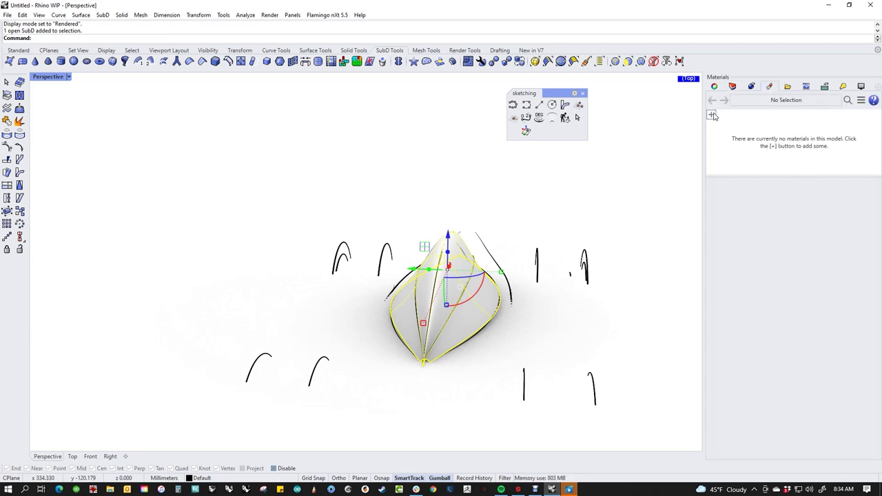
left_click(712, 115)
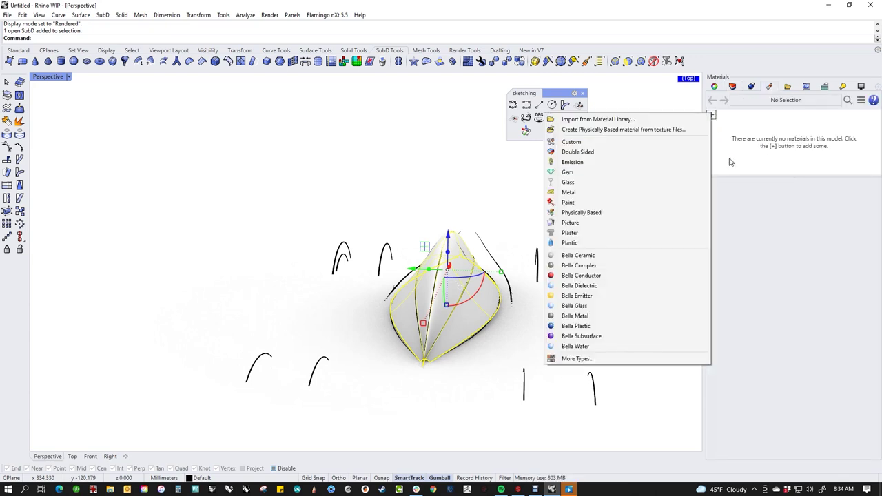
left_click(593, 204)
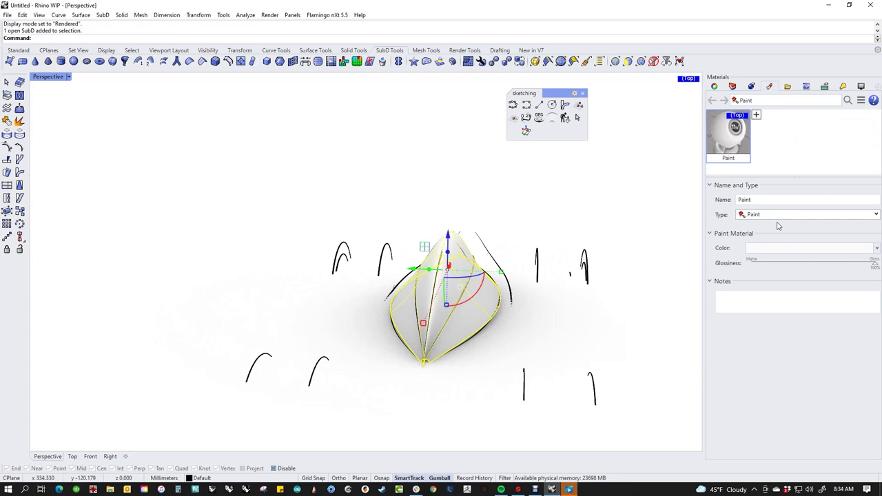
left_click(783, 249)
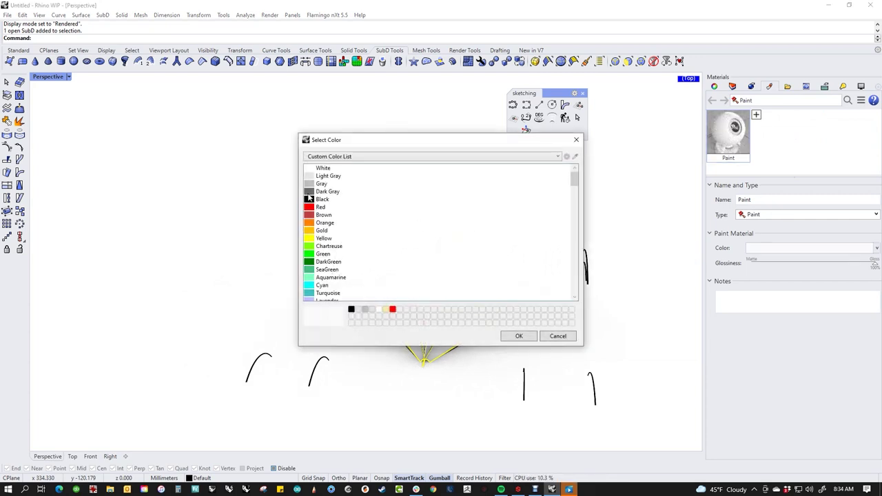
left_click(309, 198)
left_click(520, 337)
mouse_move(729, 143)
left_mouse_down()
mouse_move(620, 260)
mouse_move(513, 286)
mouse_move(565, 297)
mouse_move(507, 298)
left_mouse_up()
scroll(507, 298, "down", 2)
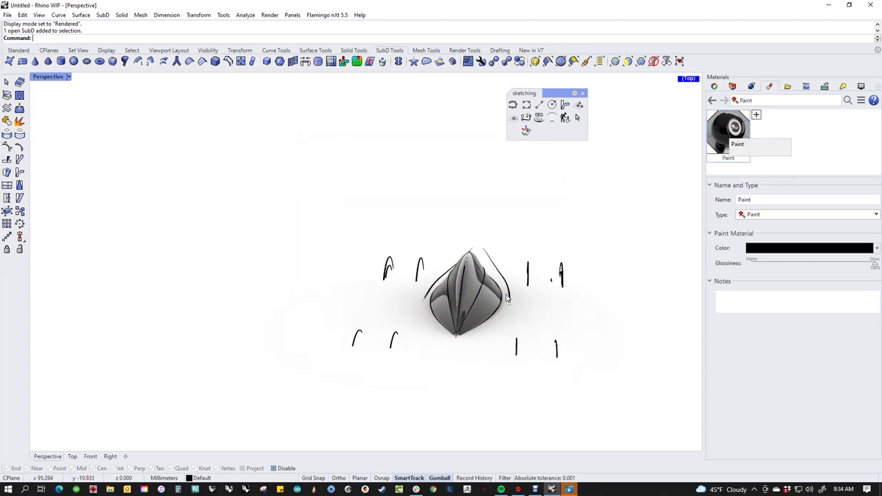
Step: Set the ground plane height manually to -0.2 by picking a point at the base of the rear wheel
right_click_drag(507, 298, 502, 347)
right_click_drag(555, 376, 482, 289, "shift")
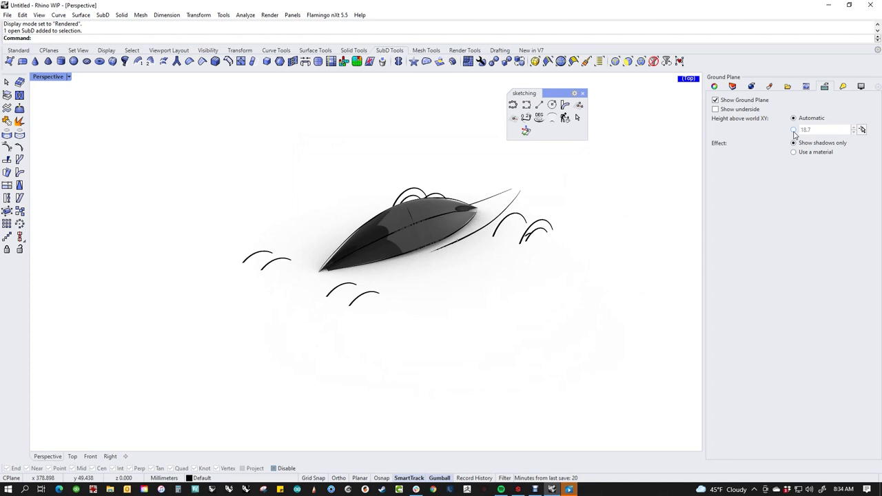
left_click_drag(551, 232, 533, 283)
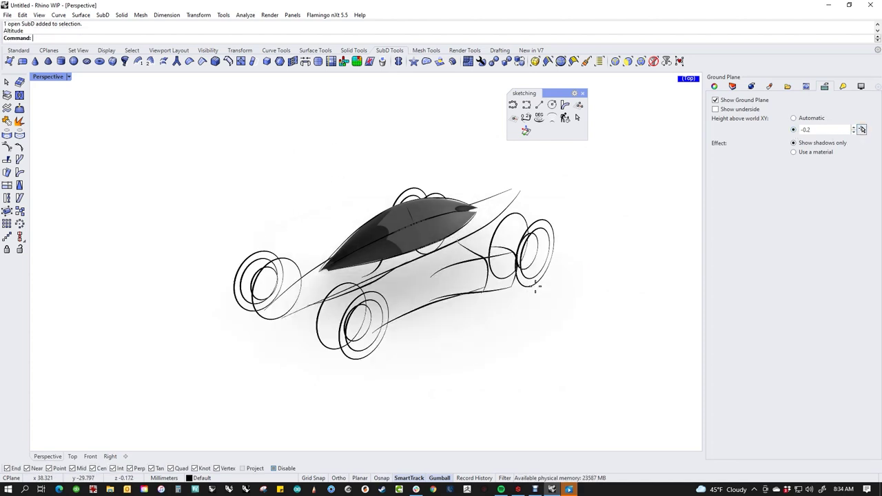
mouse_move(503, 339)
right_mouse_down()
mouse_move(444, 315)
mouse_move(592, 278)
mouse_move(493, 318)
mouse_move(509, 337)
mouse_move(564, 303)
mouse_move(603, 297)
mouse_move(529, 301)
mouse_move(500, 319)
mouse_move(523, 305)
mouse_move(588, 297)
mouse_move(324, 282)
mouse_move(370, 239)
right_mouse_up()
Step: Open the recent file sketchy 2.3dm without saving the changes to the untitled model
left_click(7, 14)
left_click(69, 241)
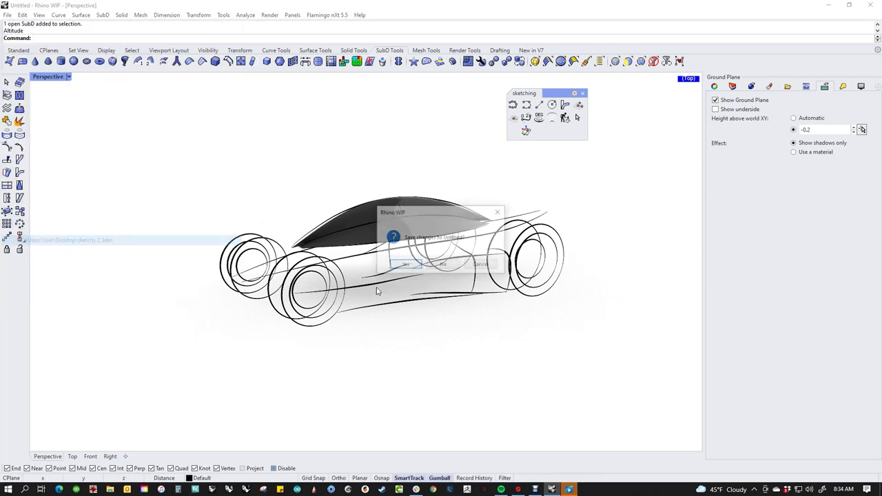
left_click(443, 265)
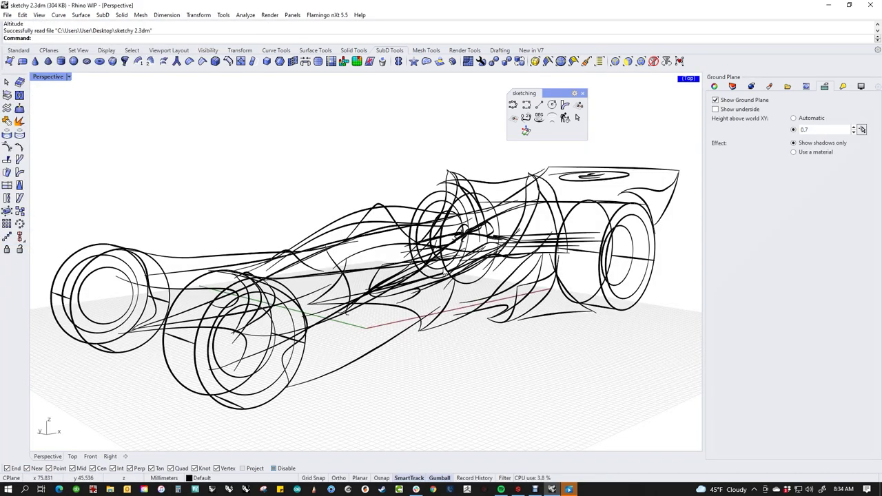
Step: Delete the three curves forming the circled number on top of the rear wing
mouse_move(444, 312)
right_mouse_down()
mouse_move(394, 354)
mouse_move(391, 426)
mouse_move(413, 406)
right_mouse_up()
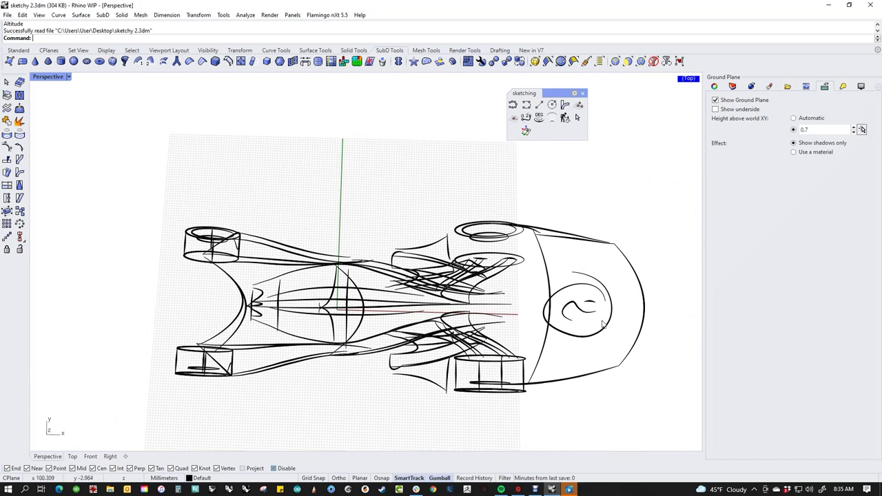
left_click_drag(623, 301, 568, 340)
key("Delete")
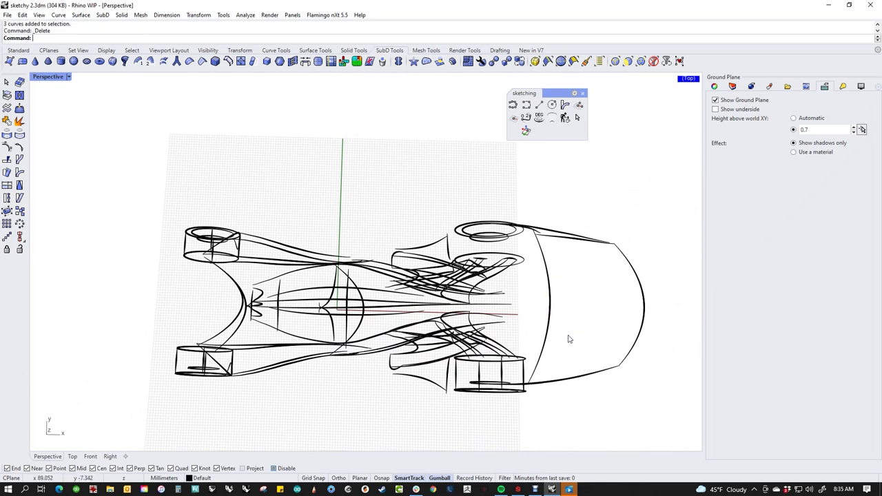
Step: Show the car sketch in the perspective view with the Z-buffer depth display
mouse_move(429, 384)
right_mouse_down()
mouse_move(364, 402)
mouse_move(463, 299)
mouse_move(390, 314)
right_mouse_up()
scroll(377, 303, "up", 3)
scroll(390, 314, "up", 1)
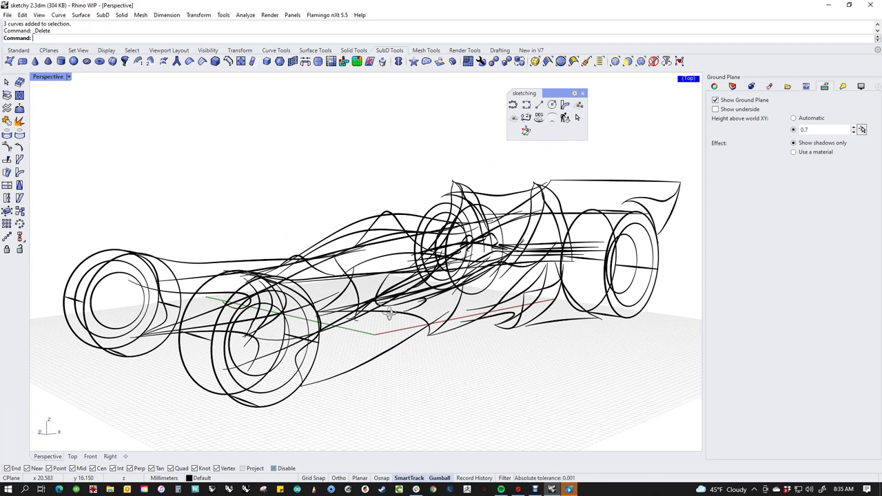
right_click_drag(365, 314, 293, 298)
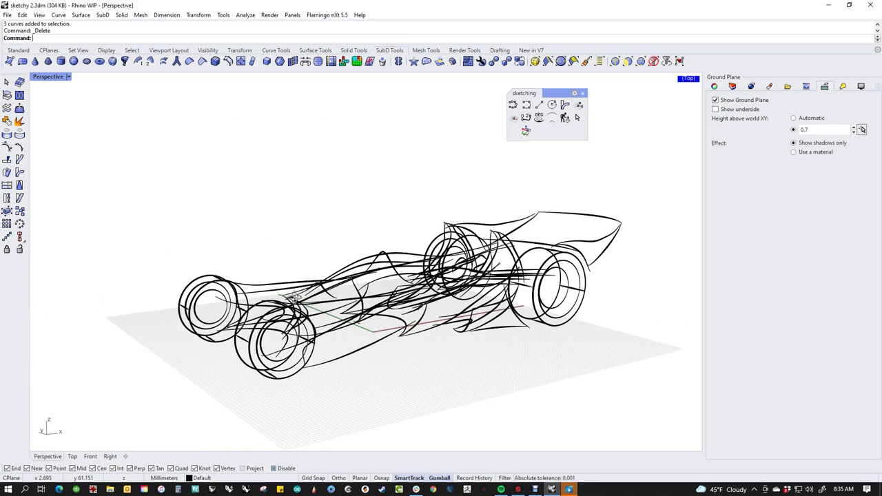
type("ShowZBuffer")
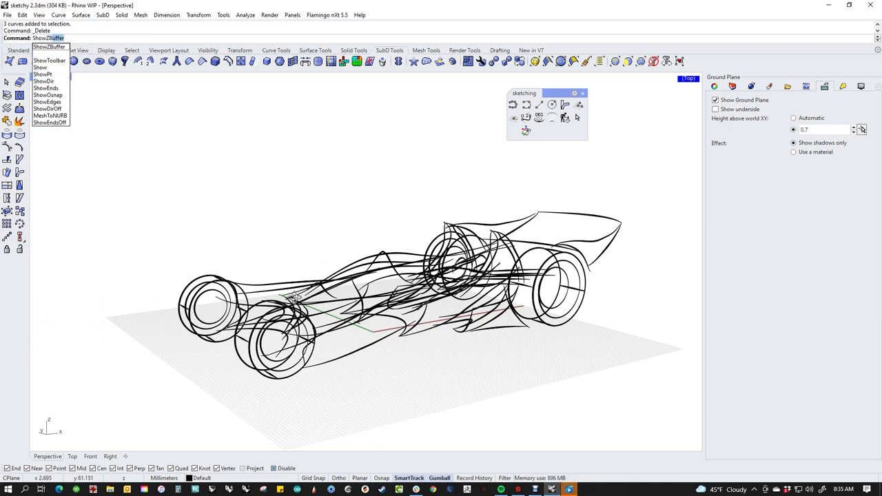
key("Return")
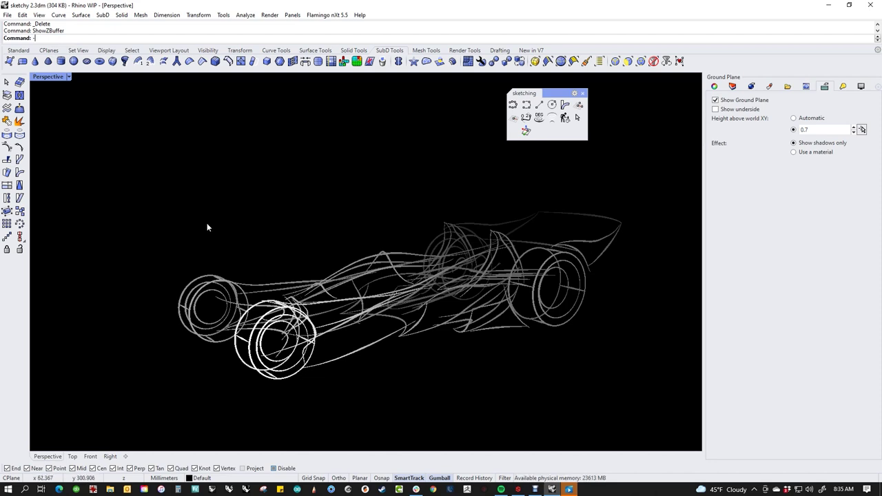
Step: Run the scripted version of ShowZBuffer and invert the depth shading
type("-ShowZBuffer")
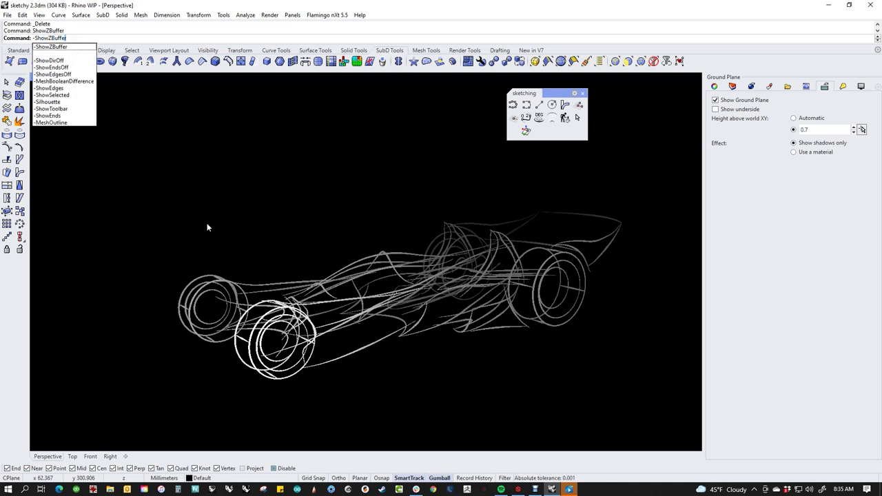
key("Return")
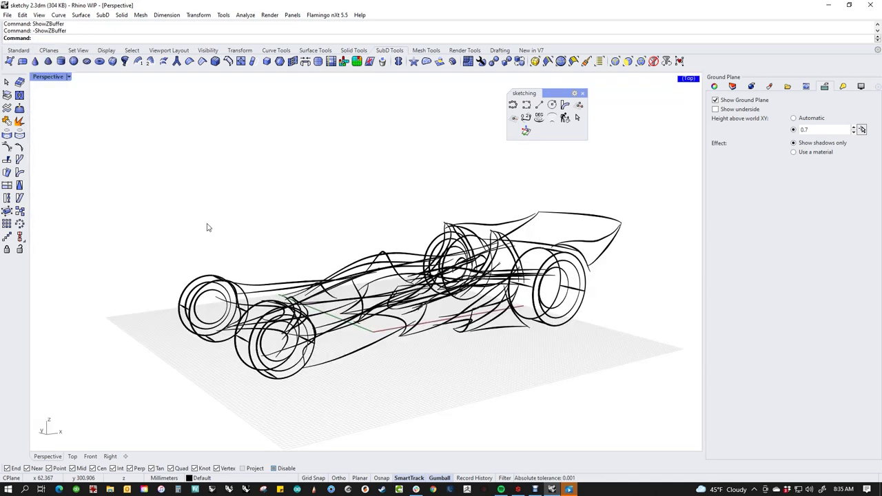
key("Return")
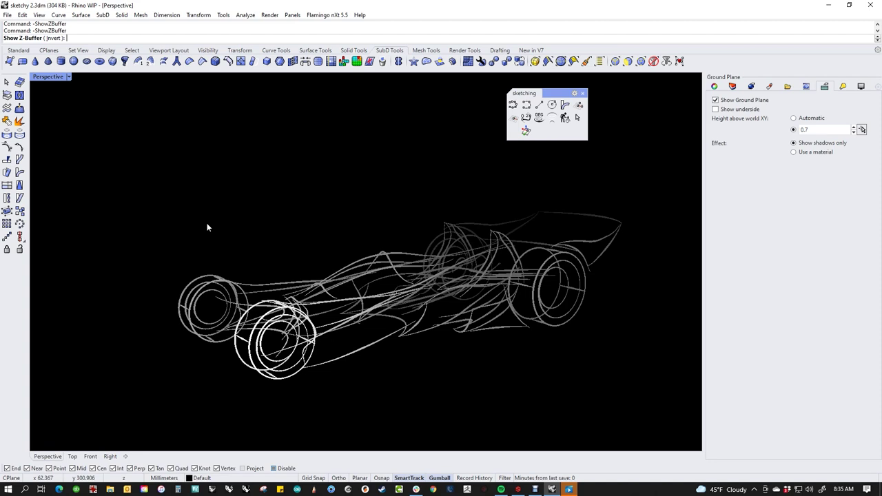
left_click(54, 38)
Step: Examine the depth-shaded car sketch from the front, side and rear to judge how its lines fade with distance
scroll(486, 333, "up", 2)
right_click_drag(486, 333, 490, 324)
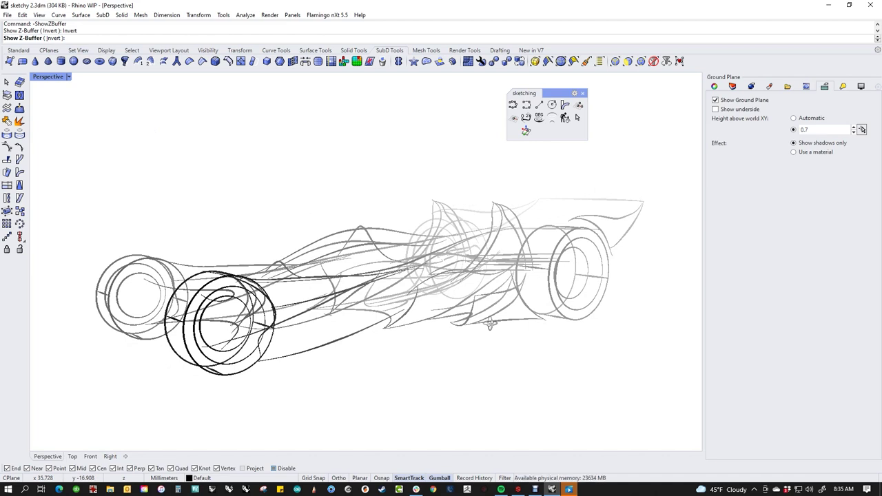
mouse_move(490, 324)
right_mouse_down()
mouse_move(502, 321)
mouse_move(440, 297)
mouse_move(458, 306)
mouse_move(442, 289)
right_mouse_up()
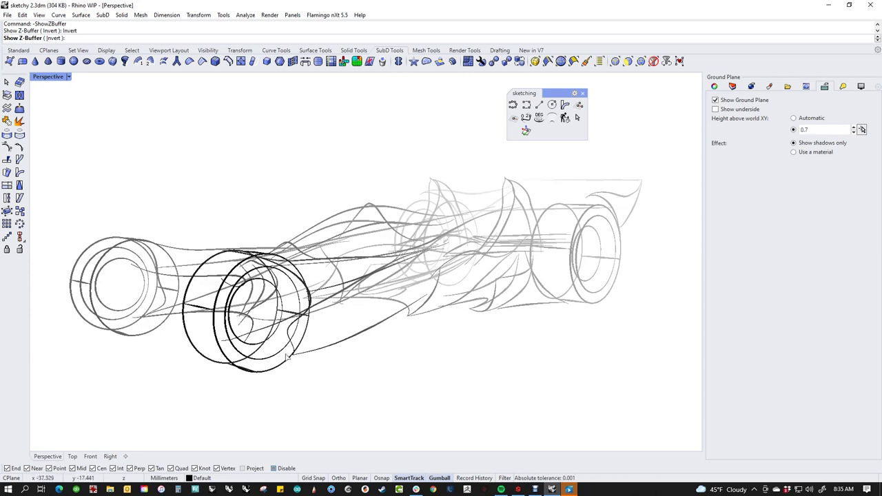
mouse_move(319, 331)
right_mouse_down()
mouse_move(384, 335)
mouse_move(315, 329)
right_mouse_up()
scroll(324, 317, "up", 1)
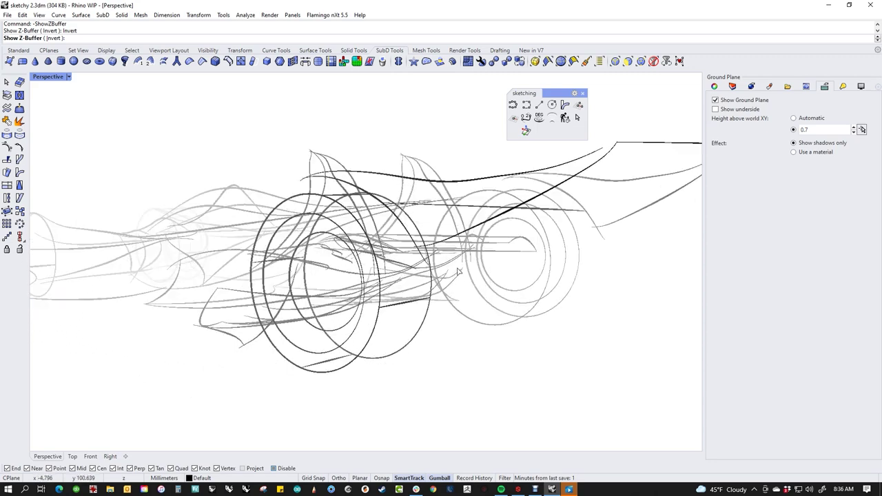
scroll(348, 273, "down", 1)
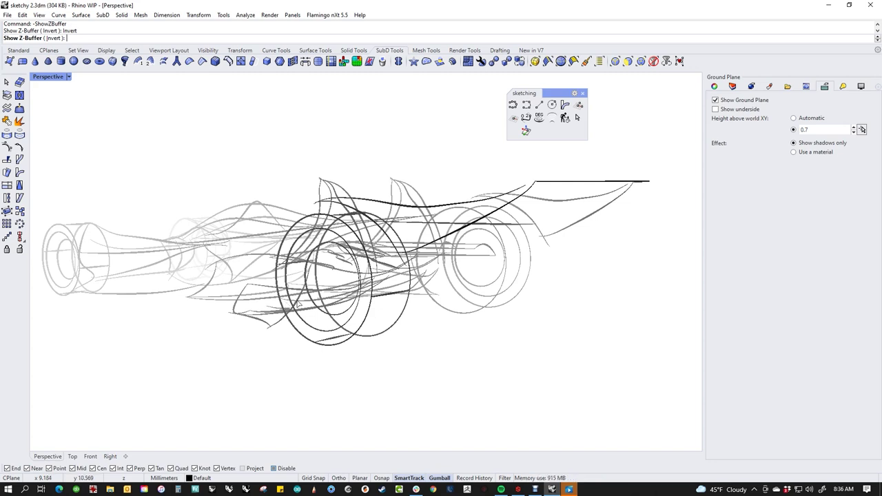
mouse_move(275, 297)
right_mouse_down("shift")
mouse_move(394, 319)
mouse_move(397, 328)
mouse_move(395, 320)
mouse_move(499, 338)
mouse_move(423, 335)
right_mouse_up("shift")
scroll(423, 335, "up", 3)
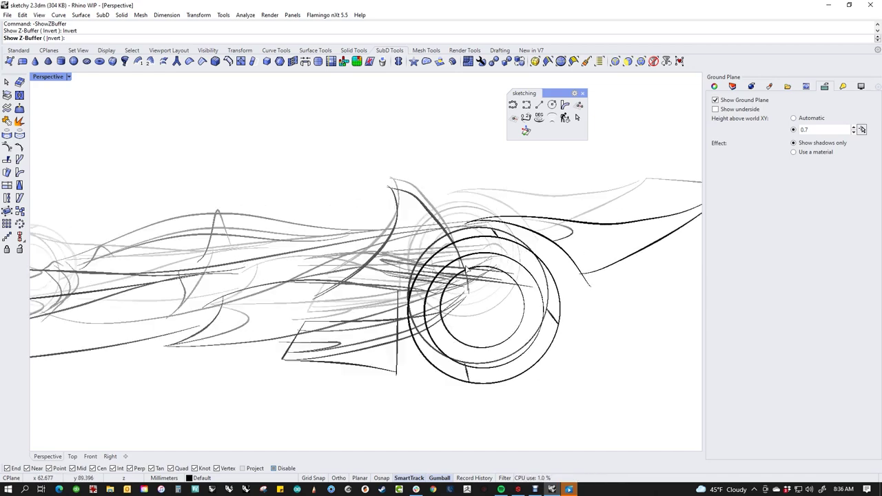
scroll(423, 334, "down", 3)
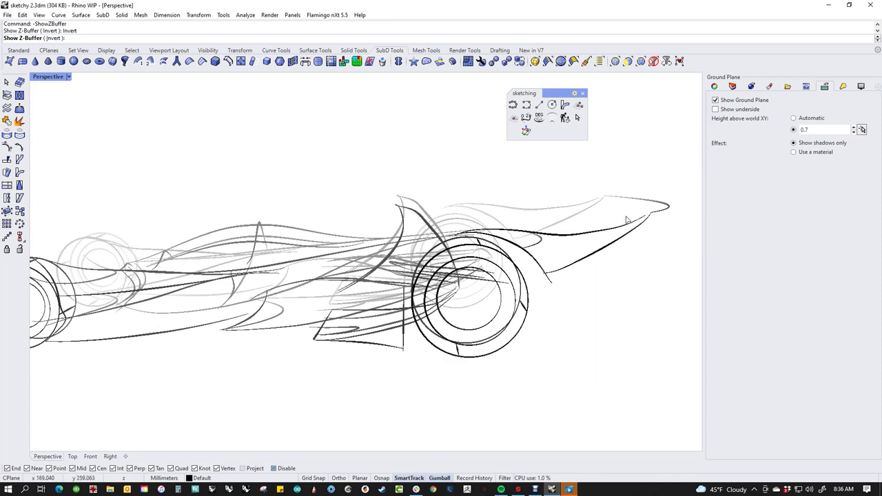
right_click_drag(498, 250, 440, 297)
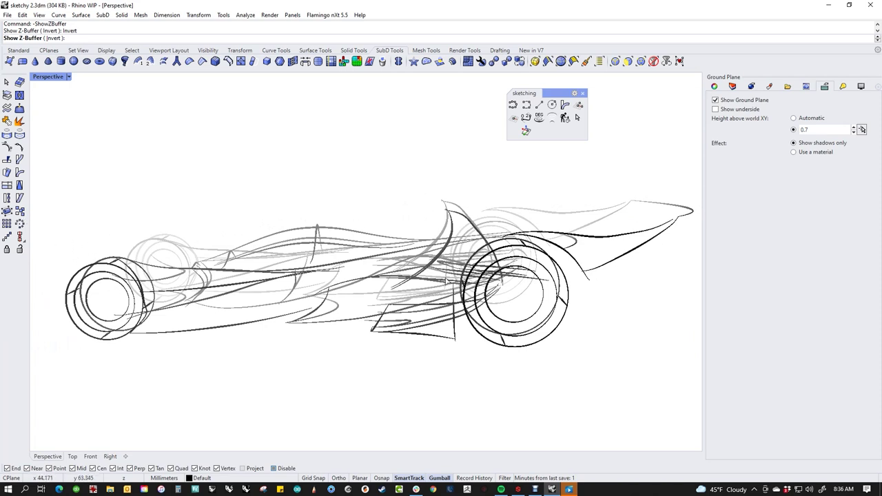
mouse_move(449, 281)
right_mouse_down()
mouse_move(447, 268)
mouse_move(507, 279)
right_mouse_up()
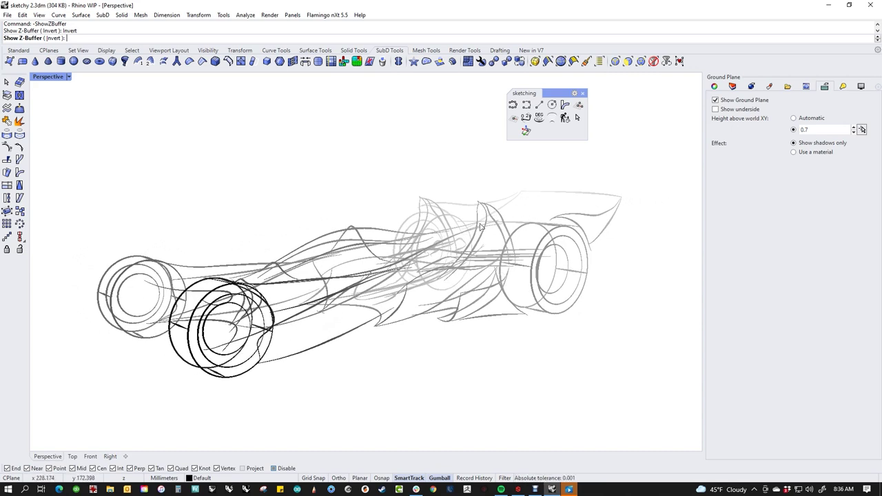
scroll(343, 286, "up", 2)
mouse_move(342, 286)
right_mouse_down()
mouse_move(424, 312)
mouse_move(324, 315)
right_mouse_up()
right_click_drag(386, 312, 389, 311)
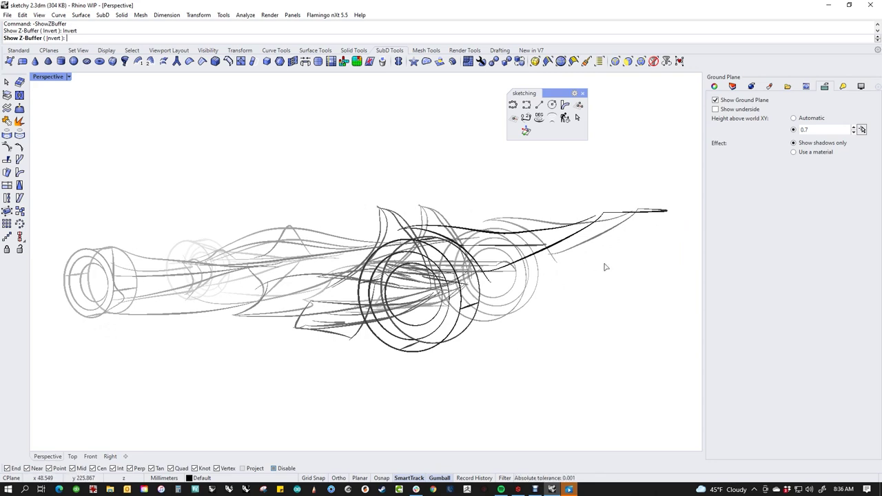
right_click_drag(584, 290, 581, 301)
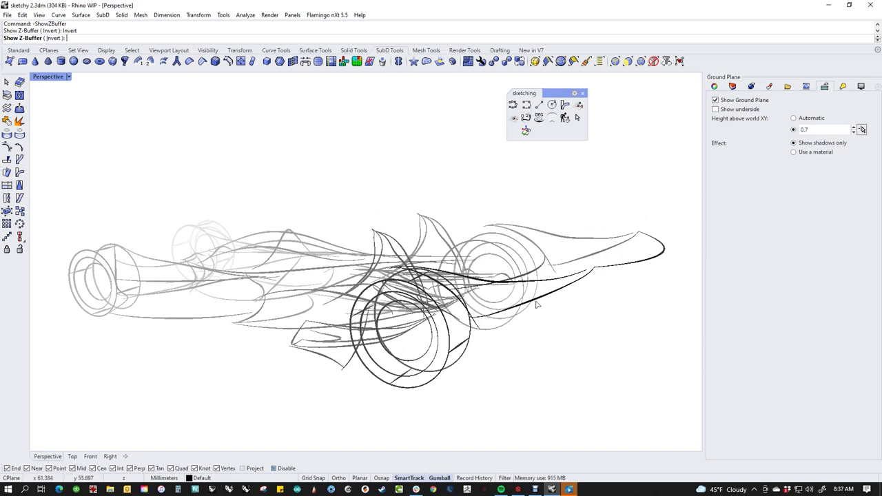
mouse_move(512, 335)
right_mouse_down()
mouse_move(518, 289)
mouse_move(513, 304)
right_mouse_up()
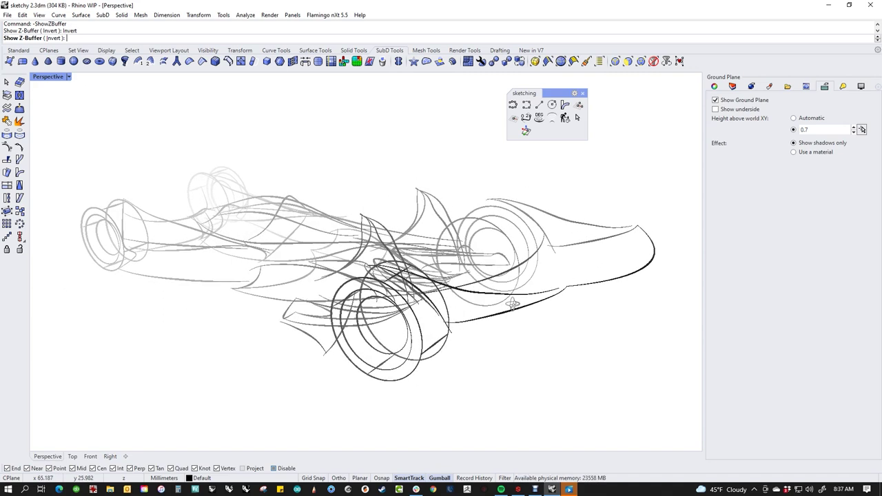
Step: Create a new layer and move all of the car's curves and extrusions onto it
left_click(18, 50)
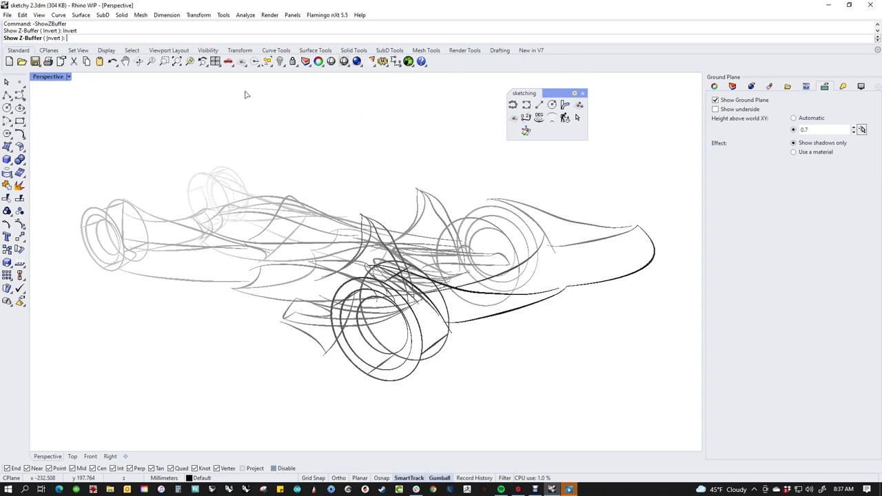
left_click(345, 62)
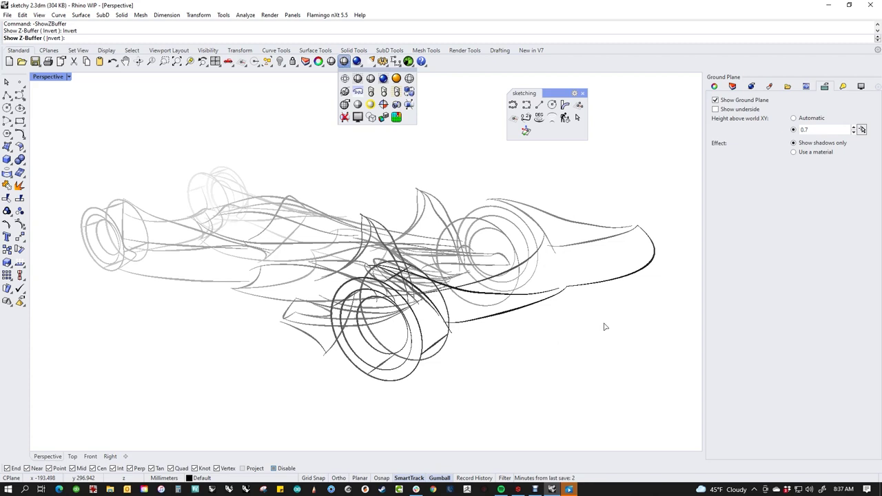
left_click(733, 88)
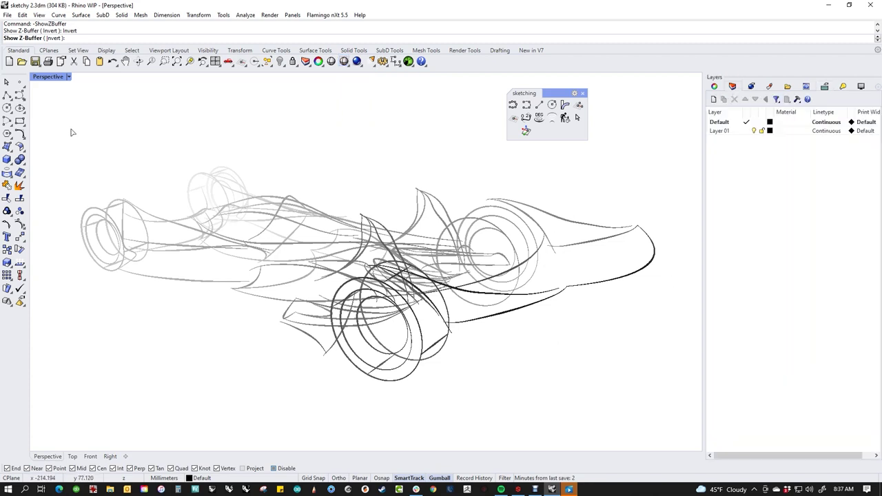
key("Escape")
left_click_drag(68, 129, 694, 441)
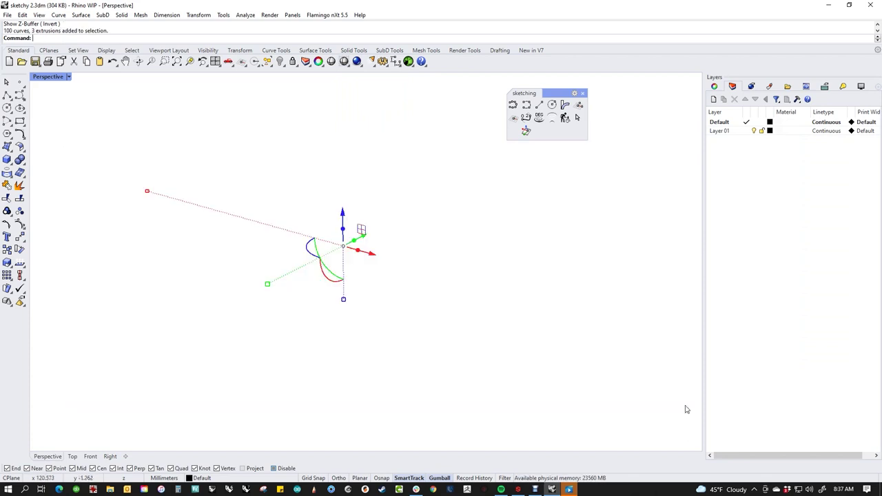
left_click(713, 100)
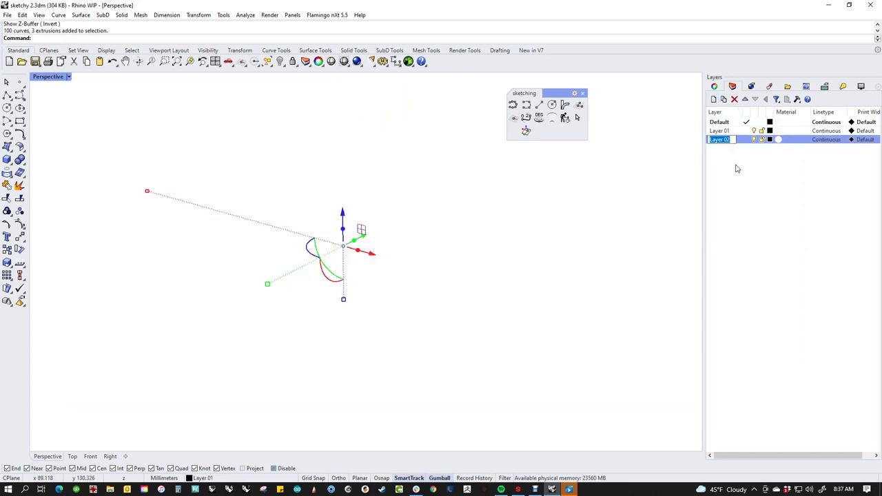
right_click(723, 147)
right_click(742, 141)
left_click(774, 294)
Step: Rename the new layer layer1 and set its colour to gray
left_click(718, 140)
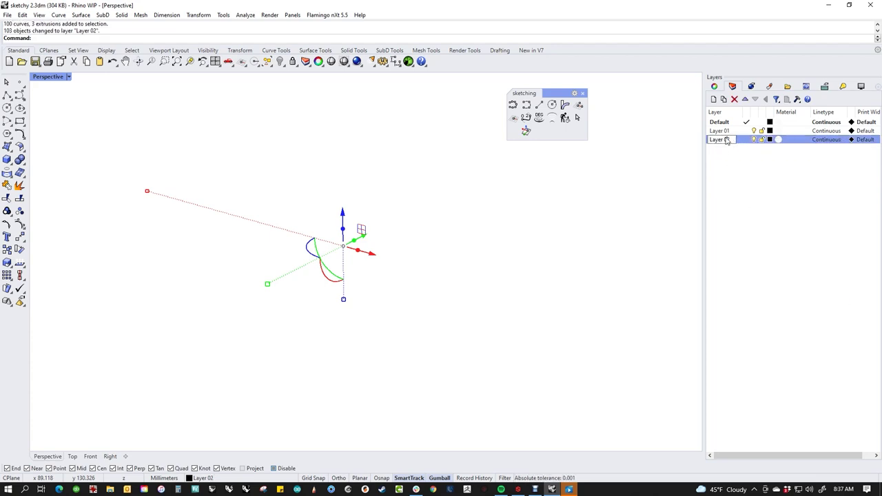
type("layer1")
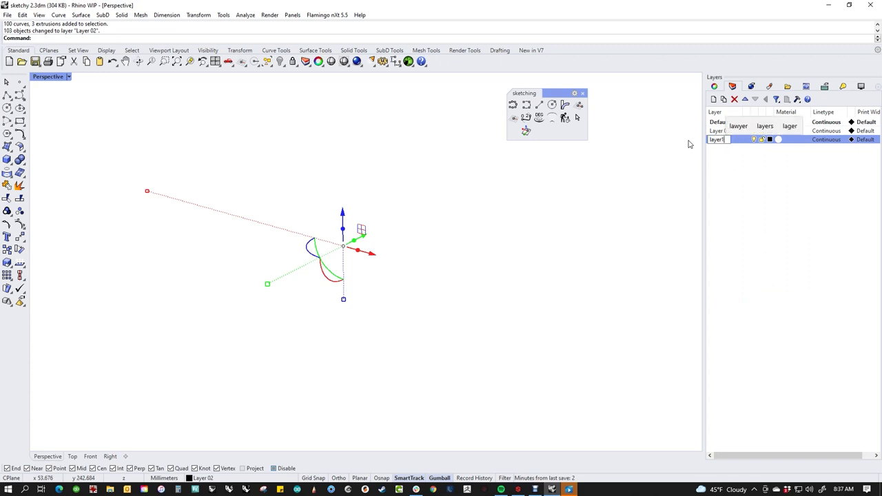
key("Return")
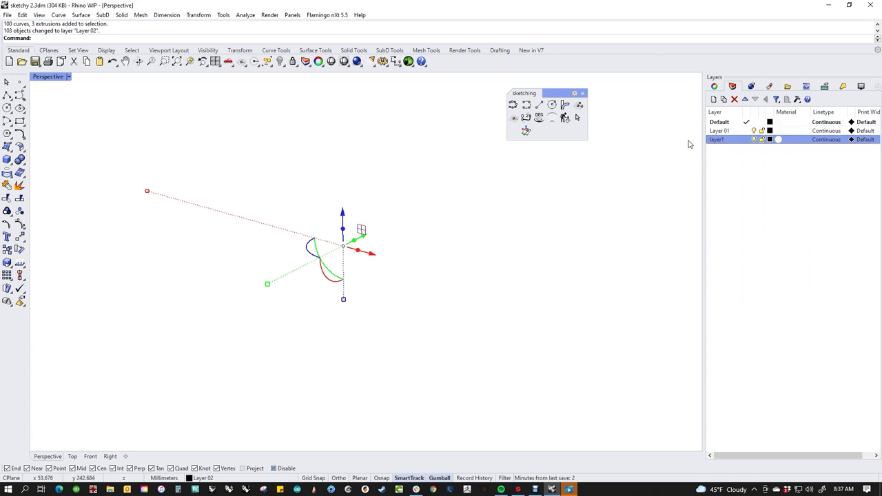
left_click(770, 140)
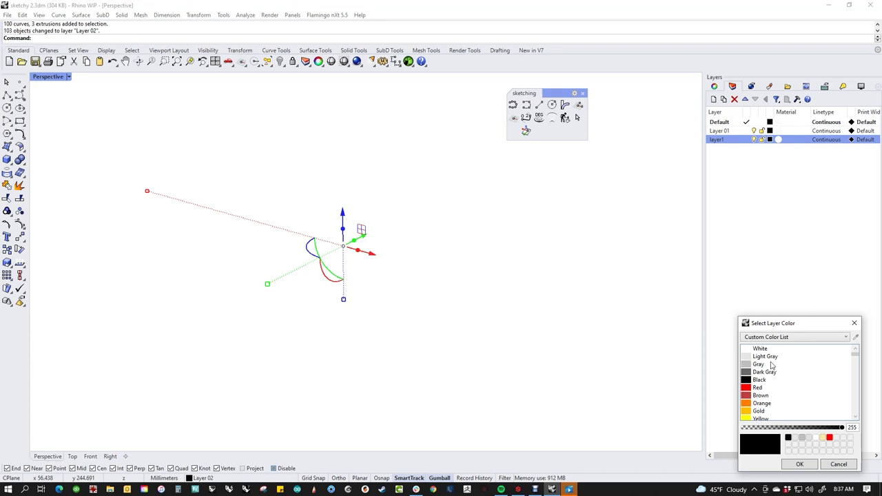
left_click(748, 357)
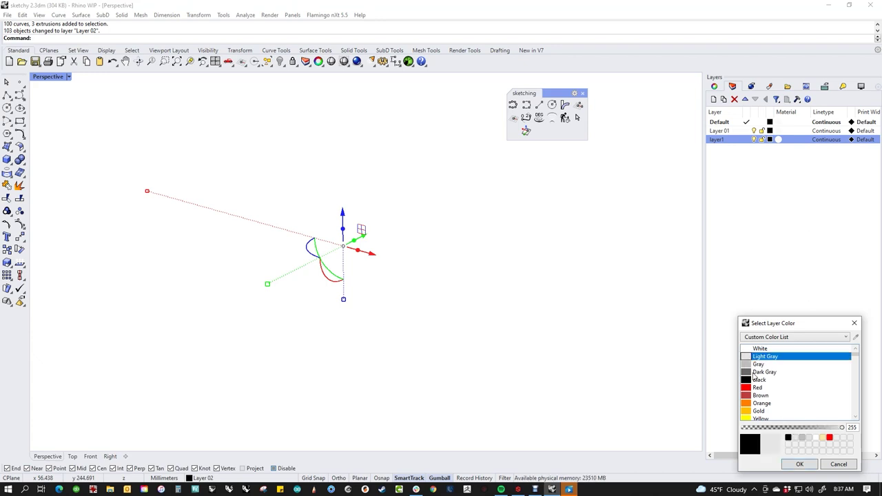
left_click(755, 372)
left_click(799, 464)
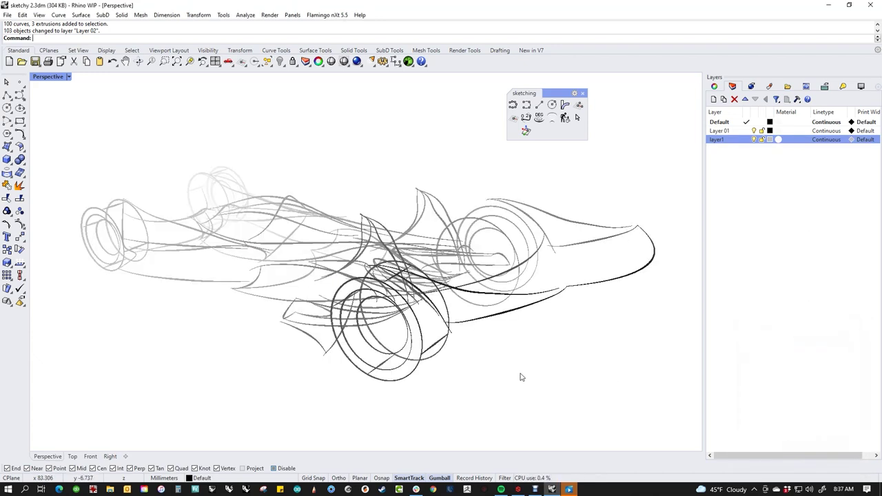
Step: Select the whole car sketch again and assign it to layer1
left_click_drag(61, 115, 103, 142)
right_click(733, 139)
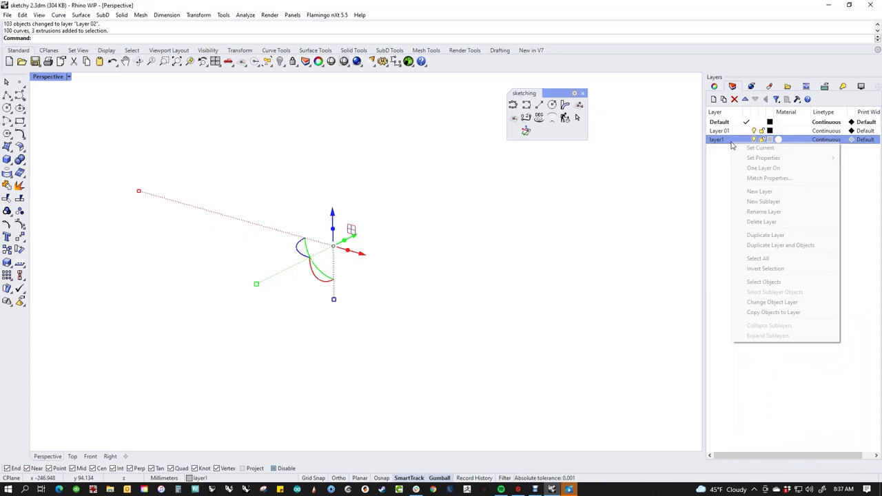
left_click(764, 301)
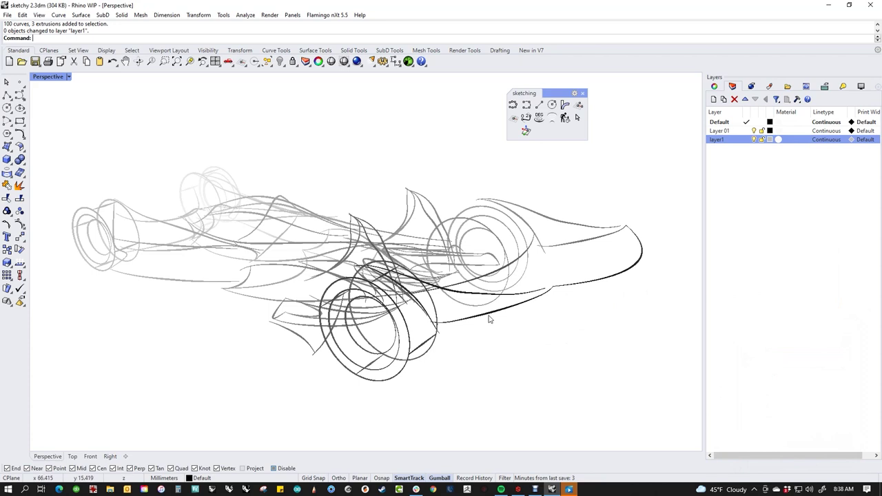
Step: Turn off the Z-buffer depth display and show the gray car sketch from the side
type("ShowZ")
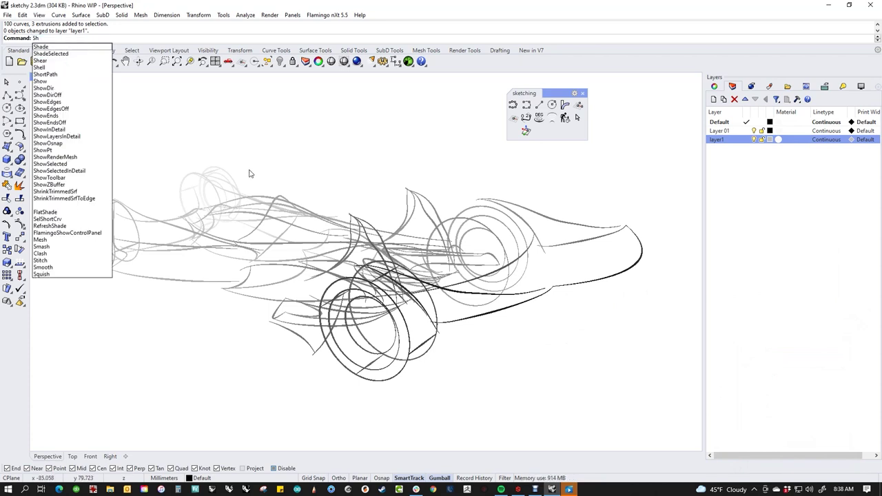
type("Buffer")
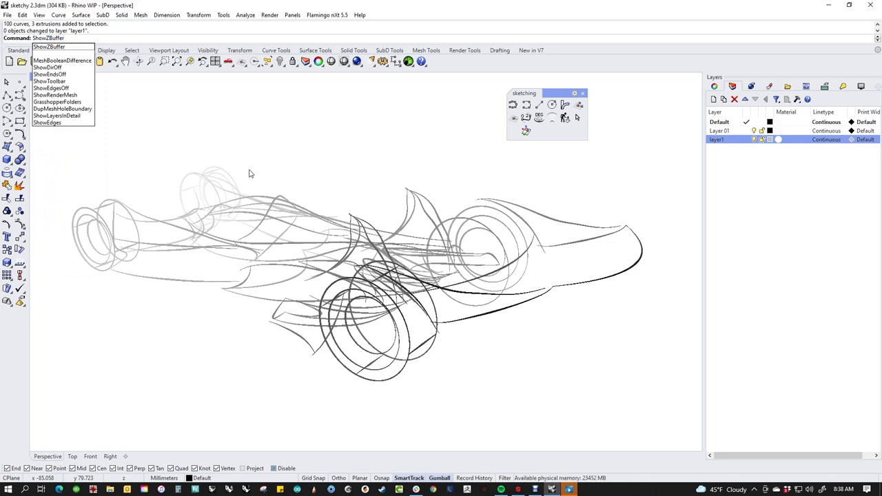
key("Return")
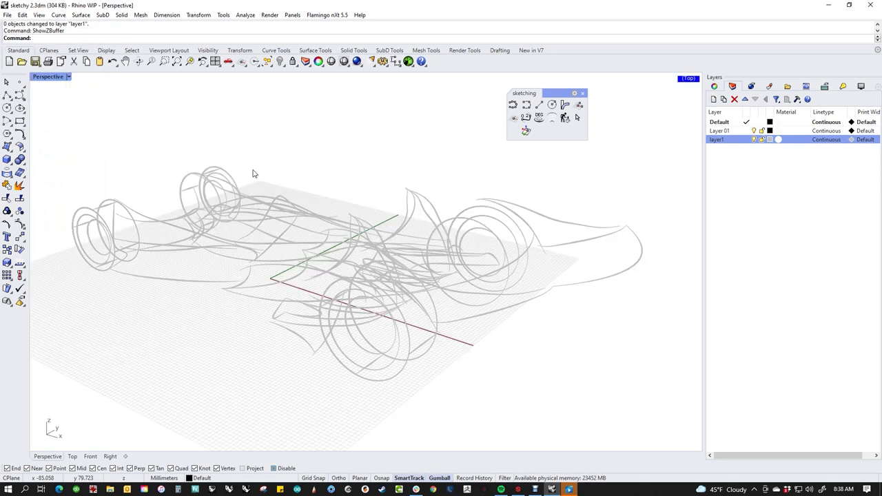
mouse_move(524, 337)
right_mouse_down()
mouse_move(473, 309)
mouse_move(500, 291)
mouse_move(494, 281)
mouse_move(498, 289)
mouse_move(530, 289)
mouse_move(516, 303)
mouse_move(528, 299)
right_mouse_up()
scroll(521, 301, "up", 4)
scroll(520, 284, "down", 3)
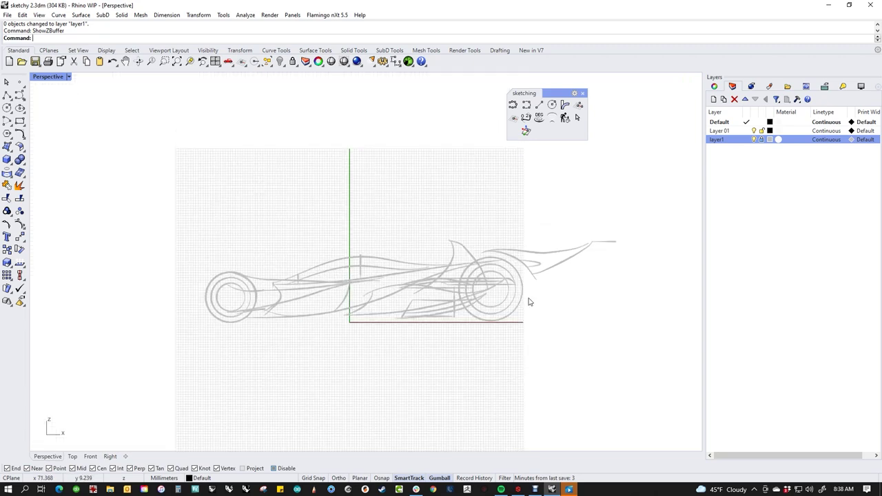
Step: Add a new layer and sketch the car's upper and lower body lines as black curves over the gray side view
left_click(714, 100)
key("Return")
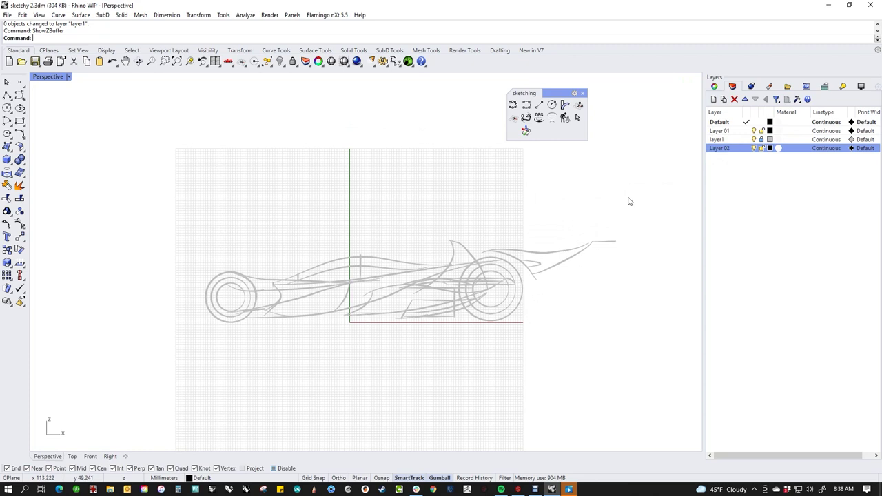
left_click(512, 105)
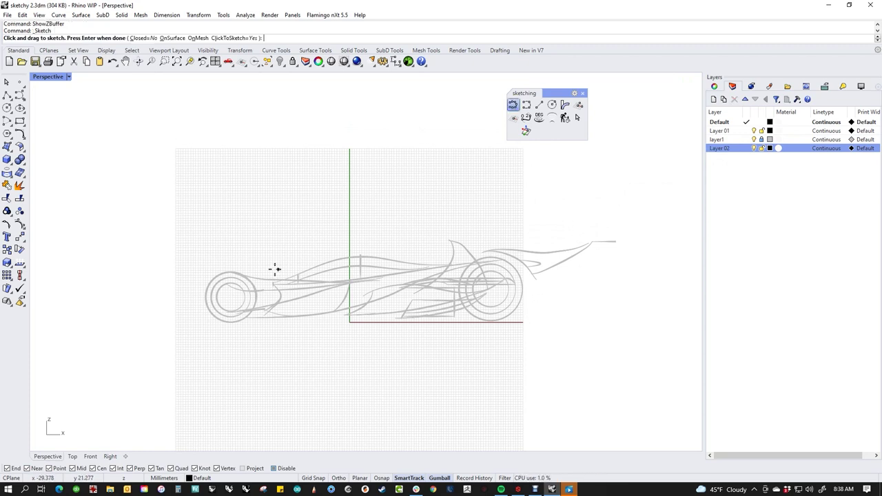
mouse_move(233, 272)
left_mouse_down()
mouse_move(265, 276)
mouse_move(364, 255)
mouse_move(439, 265)
mouse_move(523, 259)
left_mouse_up()
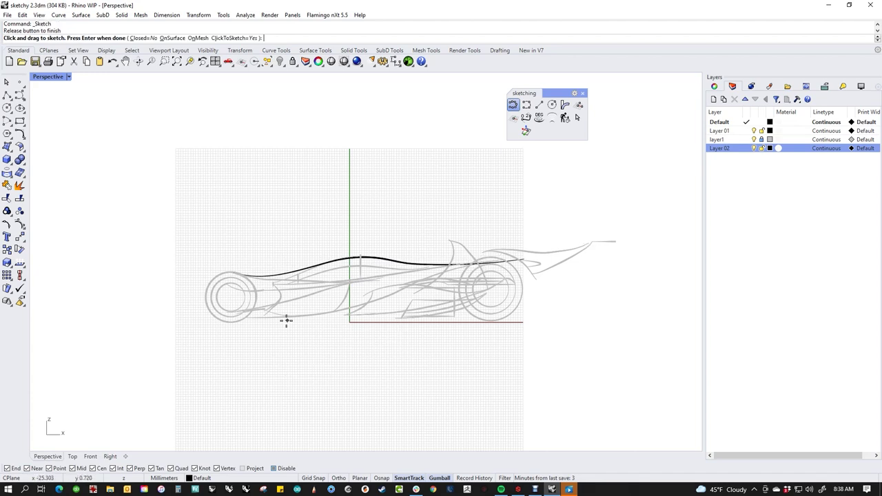
mouse_move(245, 319)
left_mouse_down()
mouse_move(417, 296)
mouse_move(527, 260)
left_mouse_up()
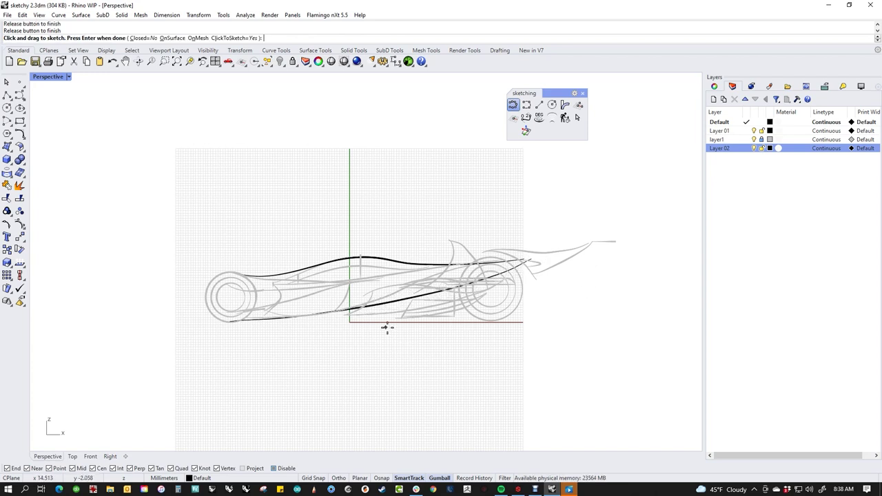
left_click_drag(296, 317, 397, 312)
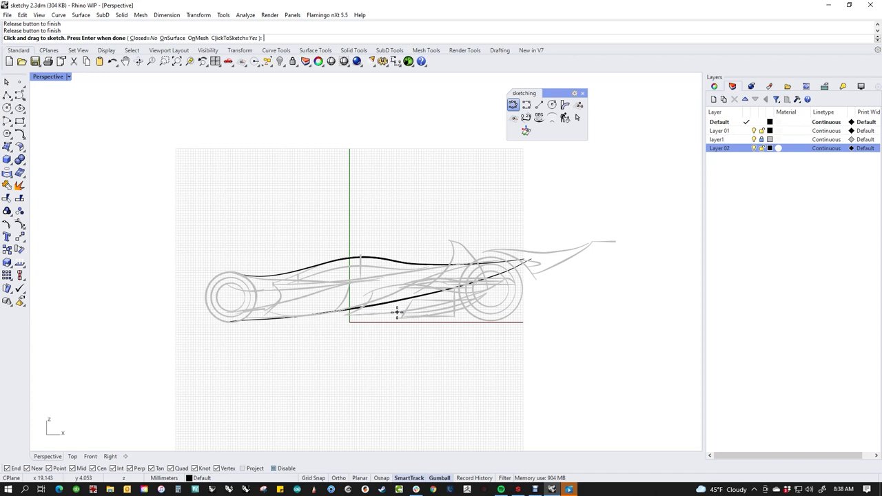
key("Return")
Step: Inspect the macro behind the sketching toolbar's degree 3 line command without changing it
mouse_move(391, 208)
right_mouse_down()
mouse_move(382, 224)
mouse_move(400, 292)
right_mouse_up()
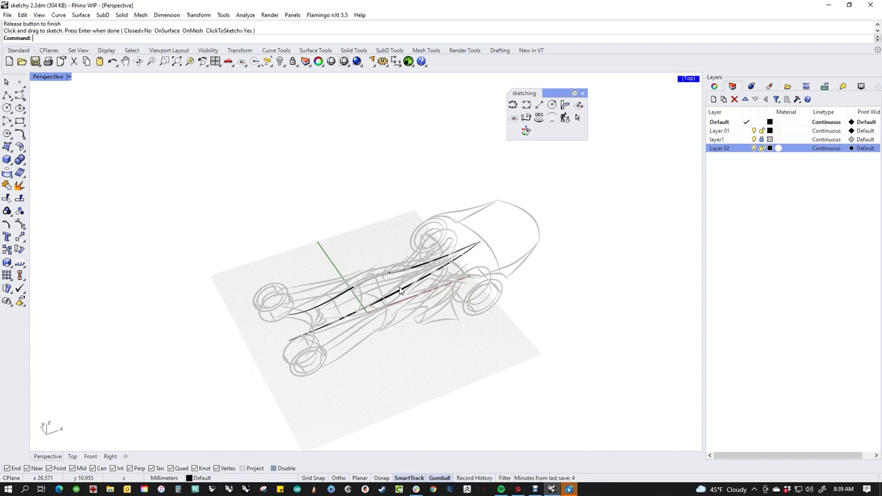
left_click_drag(399, 290, 404, 297)
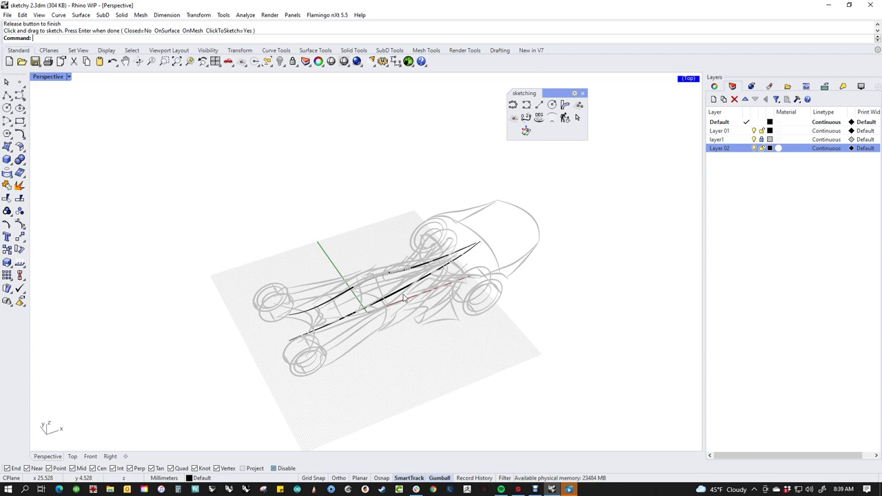
right_click(540, 105, "shift")
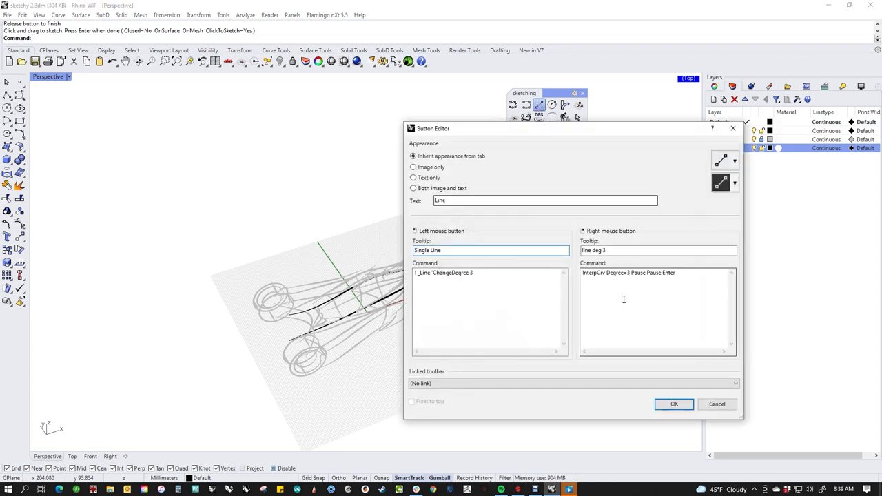
left_click_drag(686, 273, 572, 321)
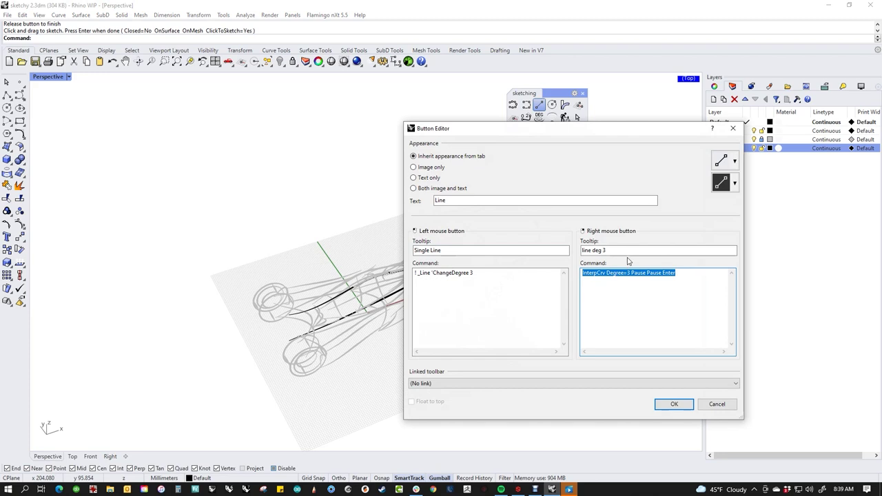
left_click(675, 250)
left_click(673, 403)
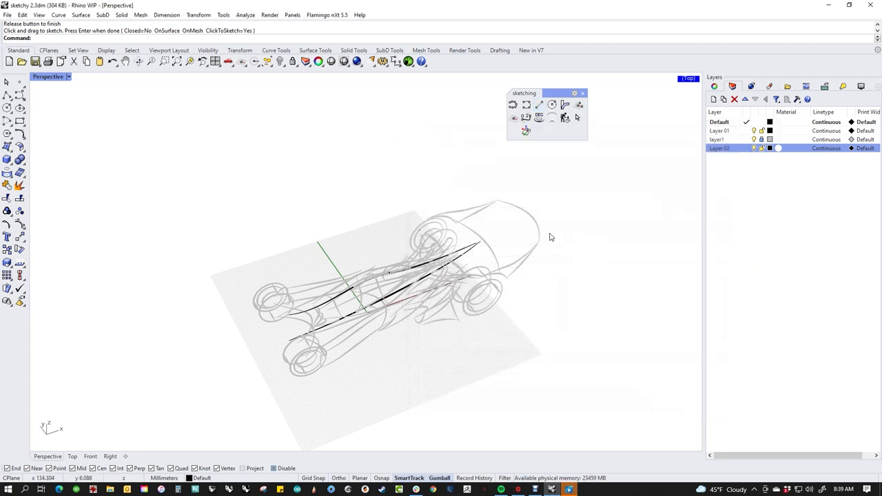
Step: Draw a degree 3 line in front of the car, bend it with its control points, and undo both
left_click(539, 105)
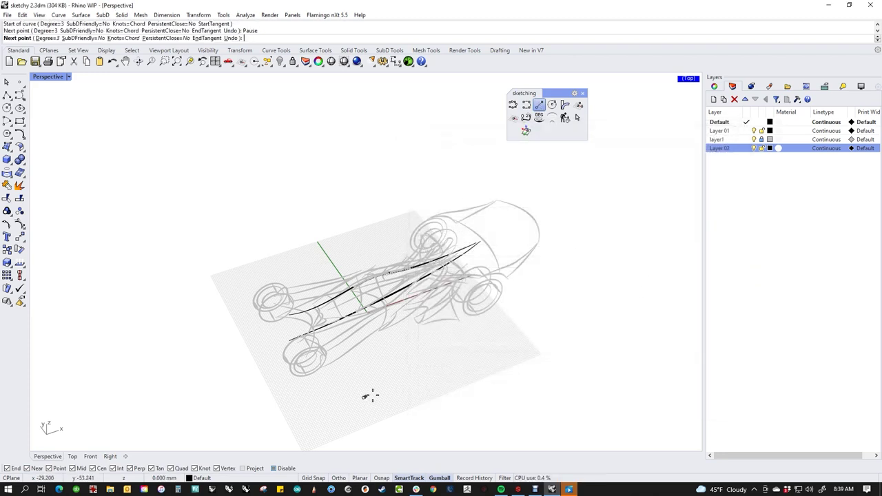
left_click(532, 338)
left_click_drag(431, 394, 565, 398)
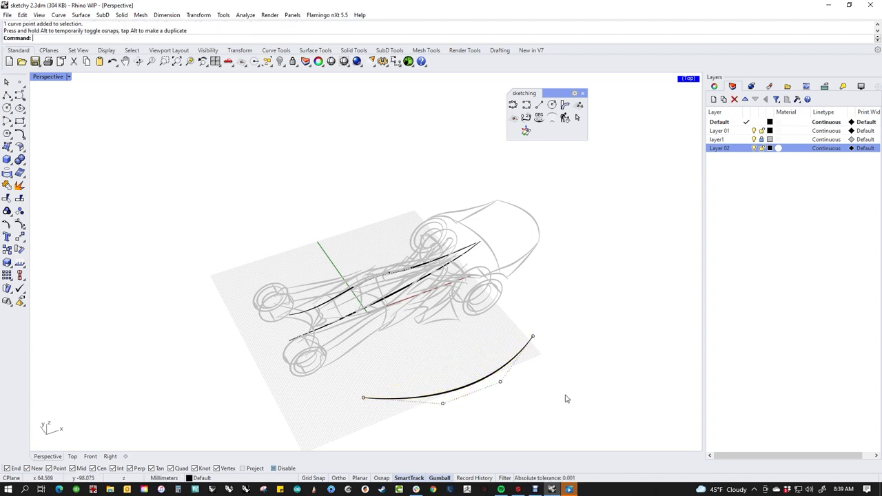
key("ctrl+z")
key("ctrl+z")
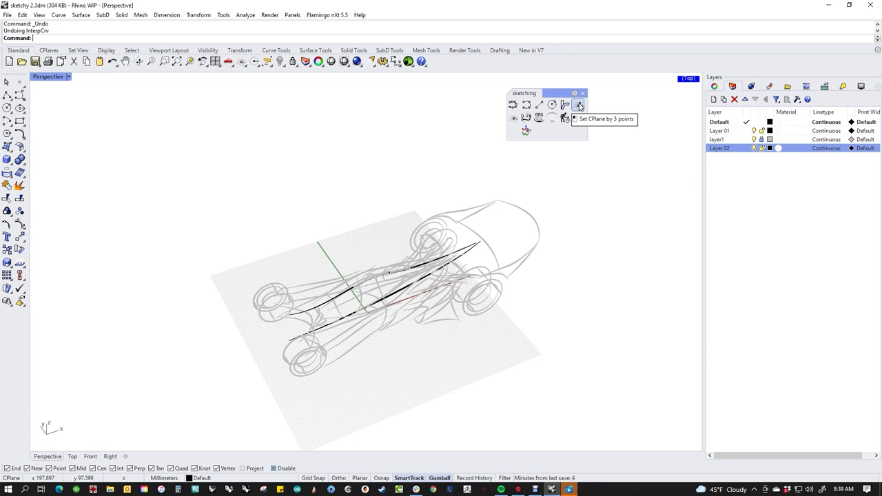
Step: Move the construction plane's origin to the rear wing, move it to the front wheel, and restore the world Top plane
left_click(513, 120)
left_click(501, 266)
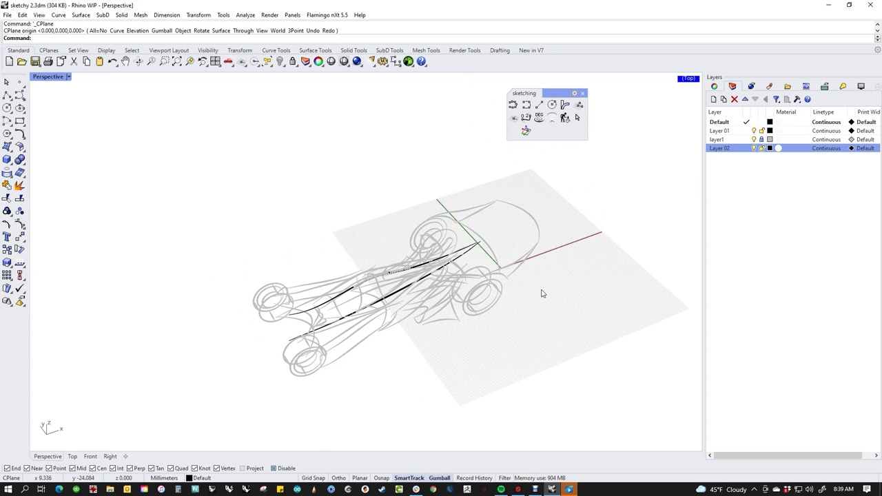
key("Return")
left_click(286, 284)
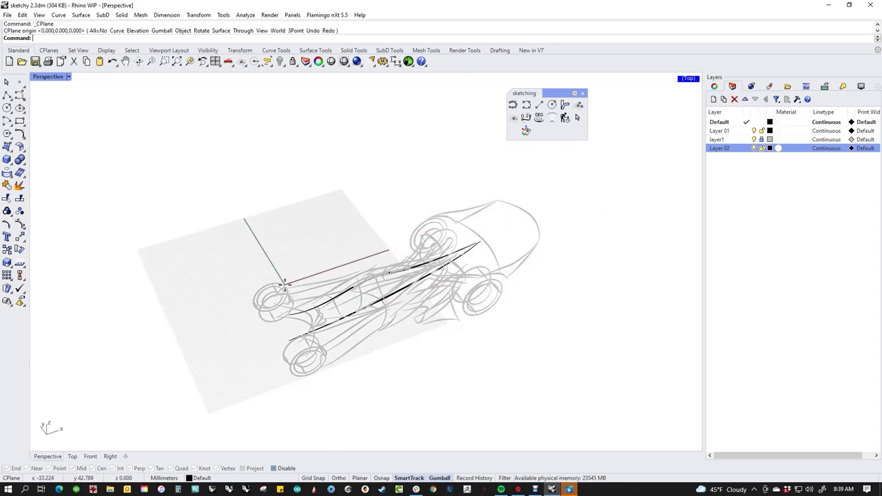
mouse_move(335, 283)
right_mouse_down()
mouse_move(459, 354)
mouse_move(478, 330)
mouse_move(475, 275)
mouse_move(483, 324)
right_mouse_up()
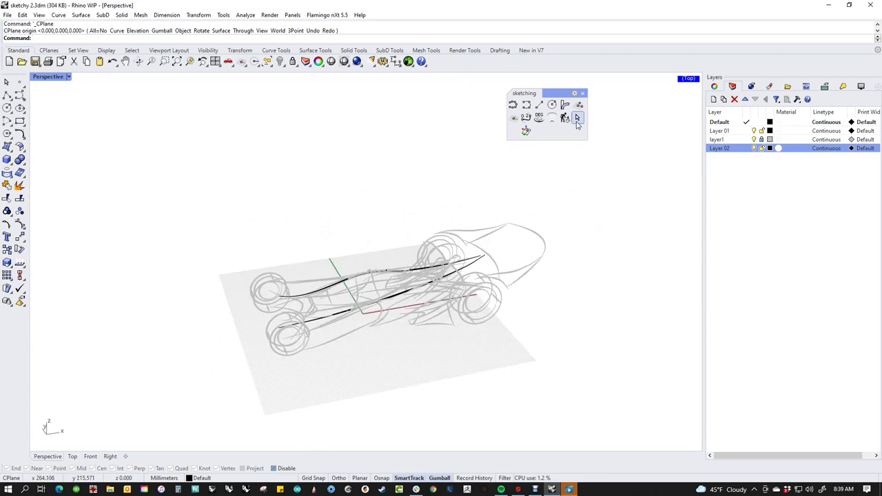
Step: Place the construction plane's origin on the rear wing and sketch a small oval on that plane
left_click(513, 118)
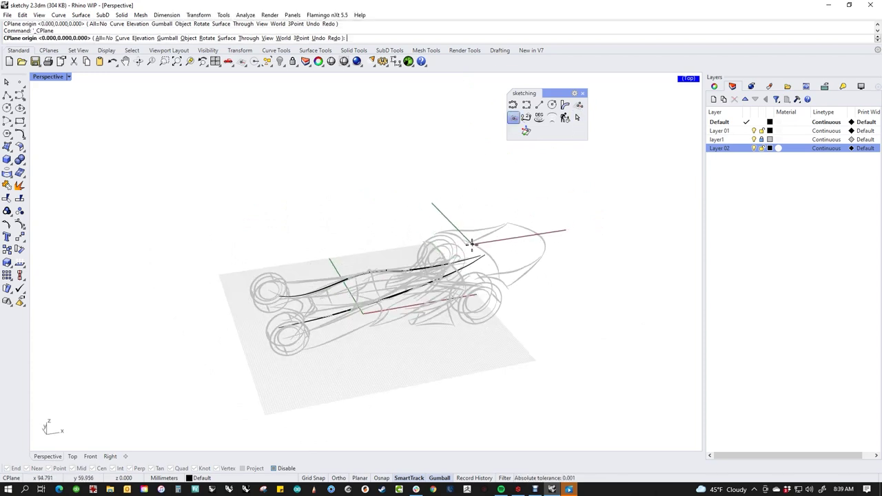
left_click(471, 243)
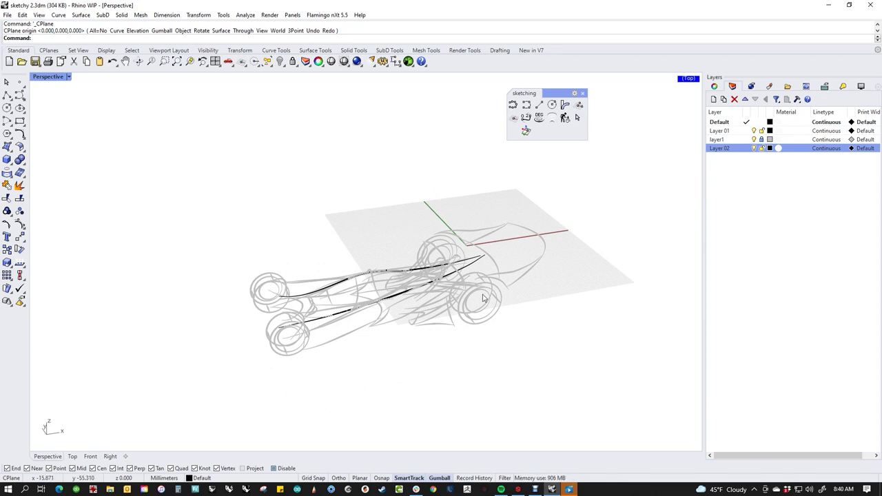
left_click(512, 104)
left_click_drag(509, 241, 462, 254)
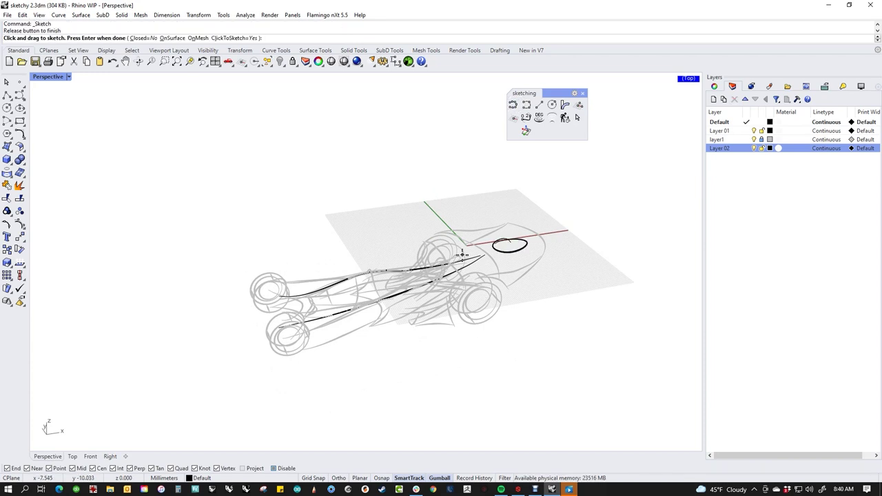
Step: Return the construction plane to world Top and delete the oval above the rear wing
mouse_move(462, 255)
right_mouse_down()
mouse_move(486, 310)
mouse_move(564, 276)
mouse_move(551, 296)
mouse_move(482, 337)
mouse_move(538, 335)
right_mouse_up()
key("ctrl+z")
key("Return")
scroll(546, 260, "up", 3)
left_click(510, 278)
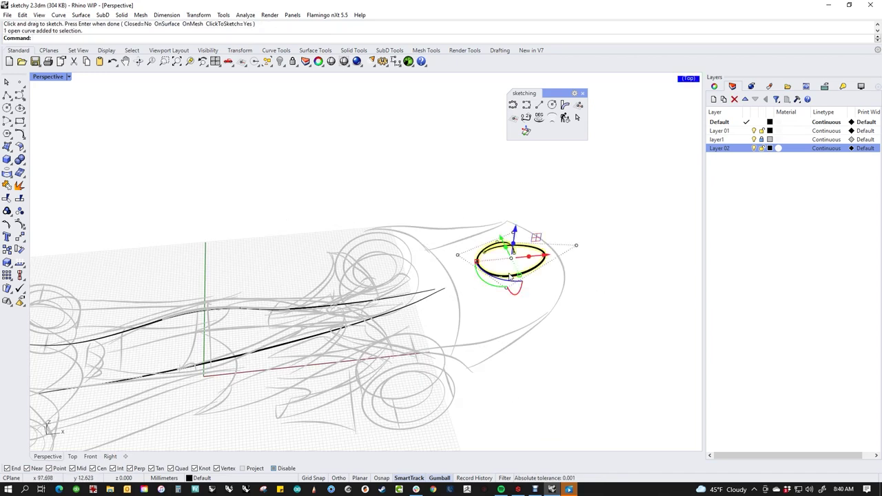
key("Delete")
Step: Tilt the construction plane to the rear wing using three points and sketch a round face on it
left_click(579, 104)
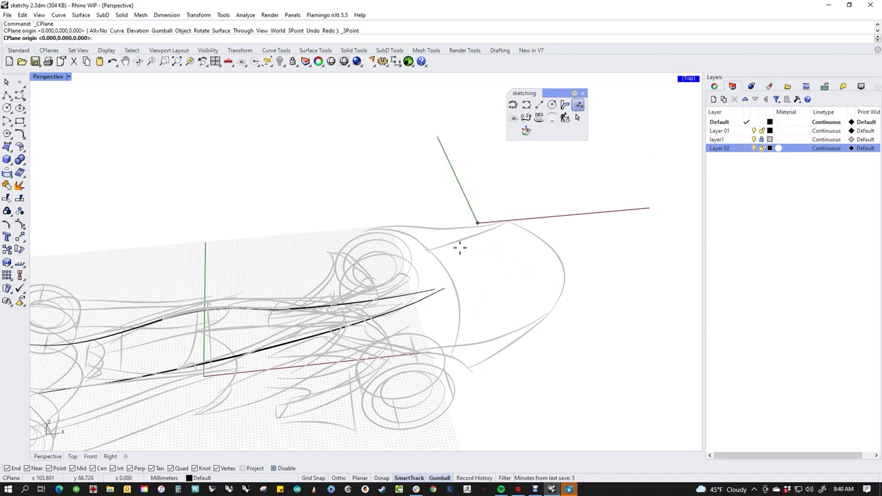
left_click(454, 290)
left_click(558, 258)
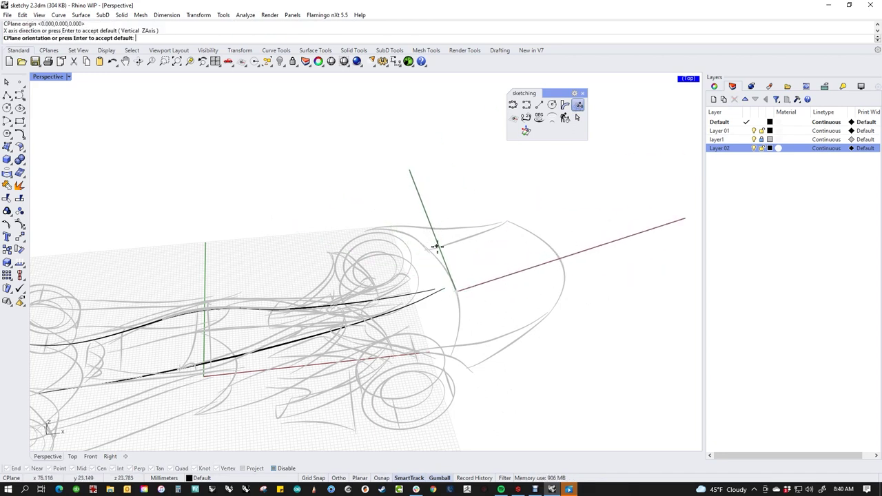
left_click(427, 227)
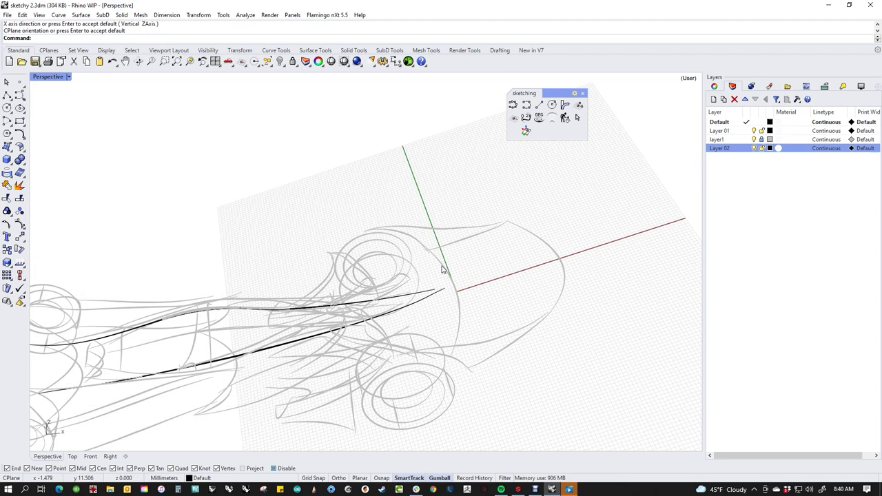
left_click(514, 105)
mouse_move(503, 249)
left_mouse_down()
mouse_move(479, 250)
mouse_move(502, 307)
mouse_move(495, 245)
mouse_move(496, 313)
mouse_move(480, 274)
mouse_move(517, 284)
left_mouse_up()
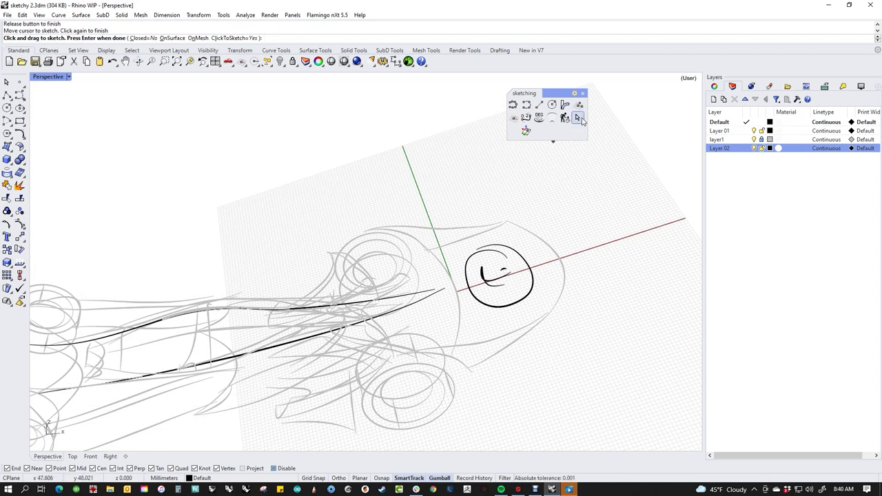
key("Escape")
Step: Restore the world Top construction plane and delete the face sketch from the rear wing
mouse_move(553, 233)
right_mouse_down()
mouse_move(523, 361)
mouse_move(581, 335)
mouse_move(581, 319)
mouse_move(518, 318)
mouse_move(472, 345)
mouse_move(447, 339)
mouse_move(452, 324)
mouse_move(476, 338)
mouse_move(451, 307)
right_mouse_up()
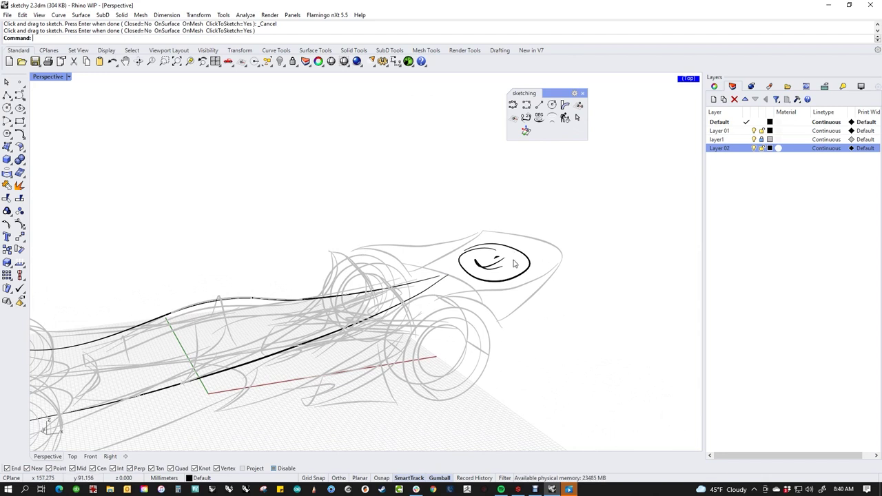
key("Escape")
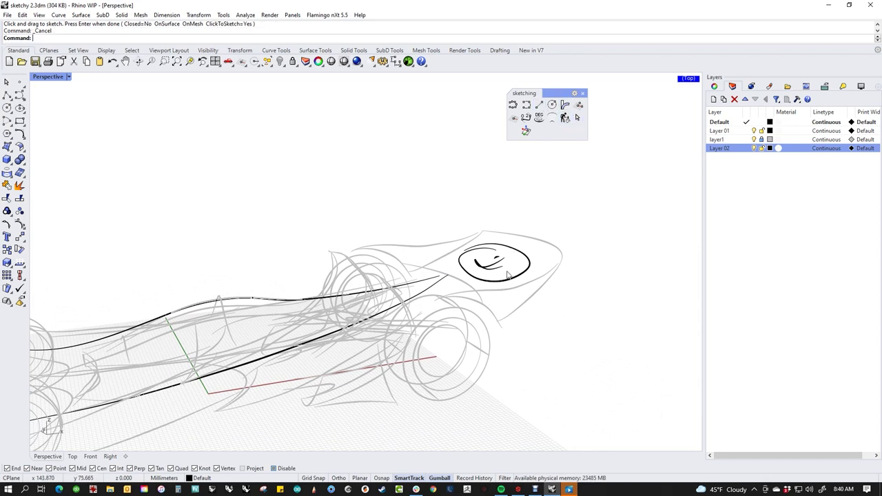
left_click_drag(541, 253, 493, 274)
key("Delete")
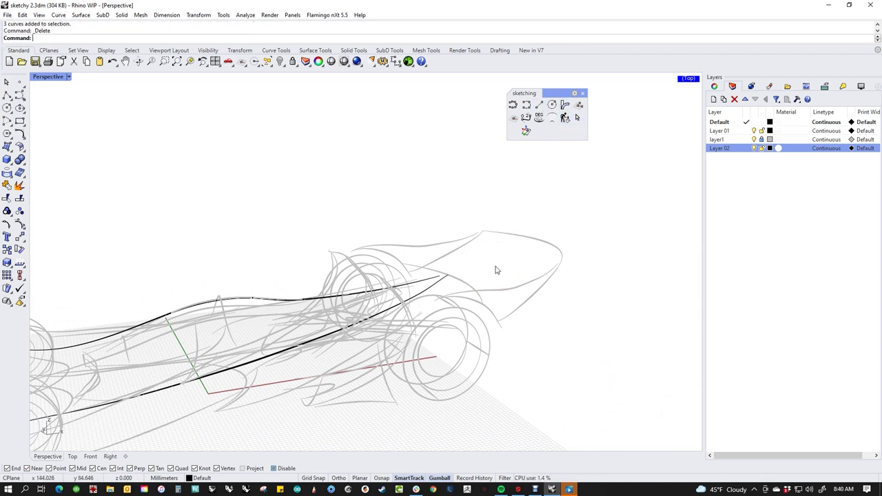
Step: Set a three-point construction plane snapped to the rear wing's curves, with its X axis running across the car
mouse_move(495, 270)
right_mouse_down()
mouse_move(502, 254)
mouse_move(472, 283)
mouse_move(456, 282)
right_mouse_up()
left_click(579, 105)
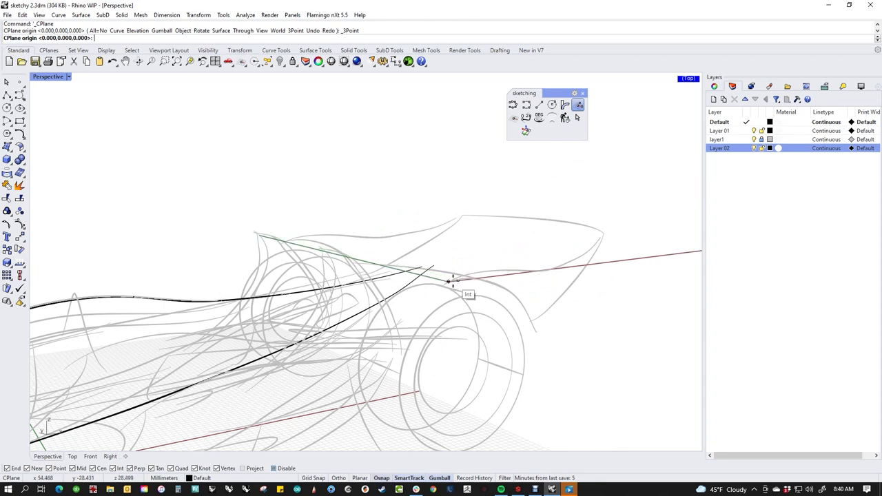
left_click(460, 288)
right_click_drag(315, 214, 299, 227)
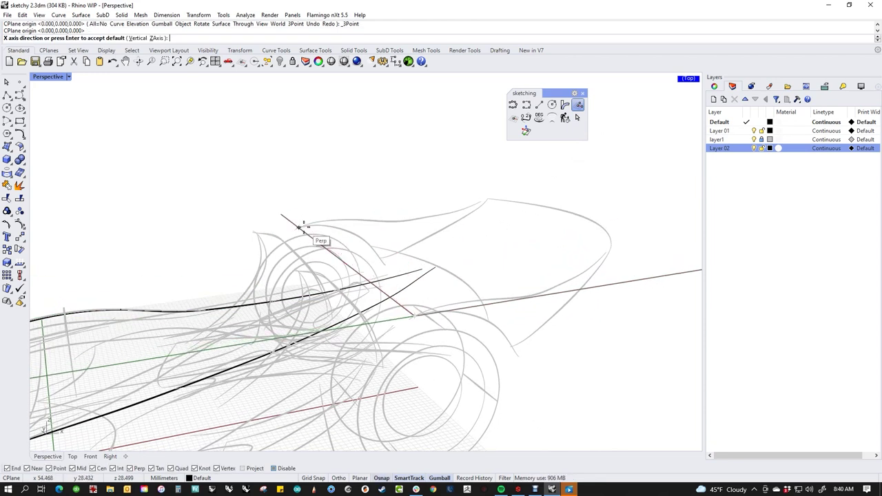
left_click(299, 227)
left_click(566, 212)
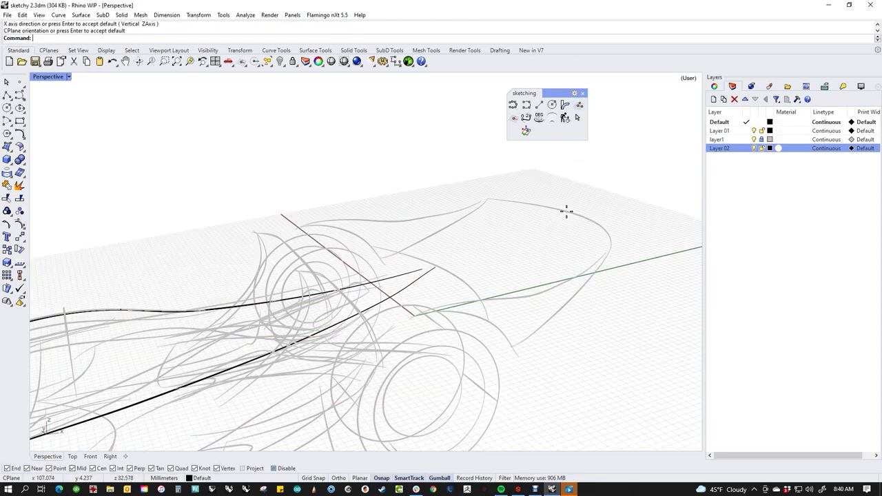
Step: Sketch a rounded loop on the rear wing's plane, return to the world Top plane, and delete the loop
left_click(512, 104)
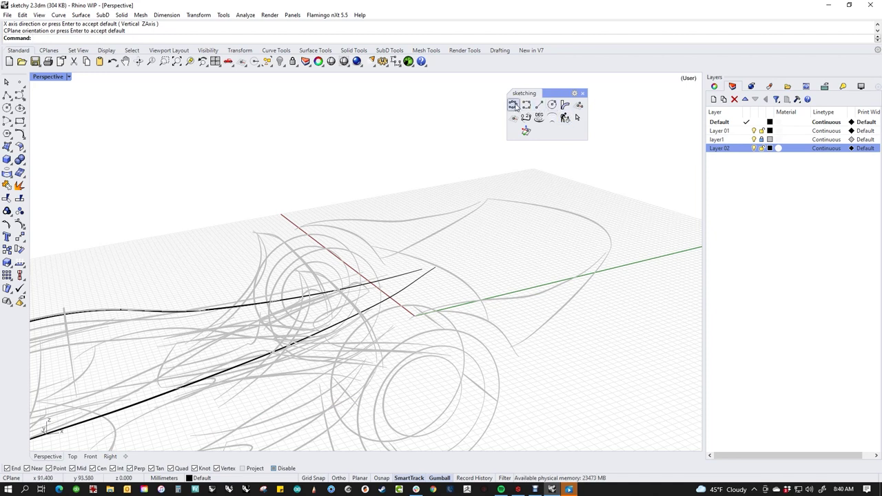
mouse_move(507, 221)
left_mouse_down()
mouse_move(450, 239)
mouse_move(485, 265)
mouse_move(576, 256)
mouse_move(463, 211)
left_mouse_up()
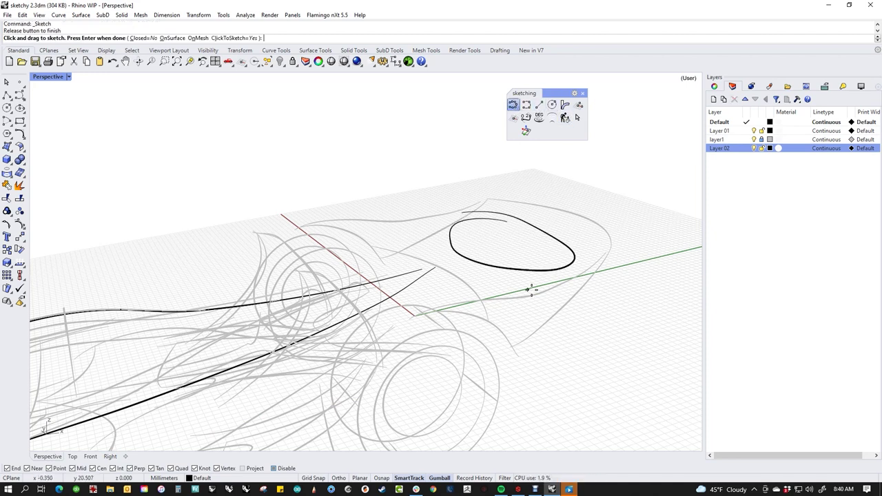
mouse_move(546, 241)
right_mouse_down()
mouse_move(616, 246)
mouse_move(533, 220)
mouse_move(270, 211)
mouse_move(530, 248)
mouse_move(612, 226)
right_mouse_up()
mouse_move(489, 240)
right_mouse_down()
mouse_move(512, 326)
mouse_move(505, 346)
mouse_move(482, 338)
mouse_move(503, 310)
mouse_move(498, 299)
mouse_move(498, 314)
mouse_move(531, 299)
right_mouse_up()
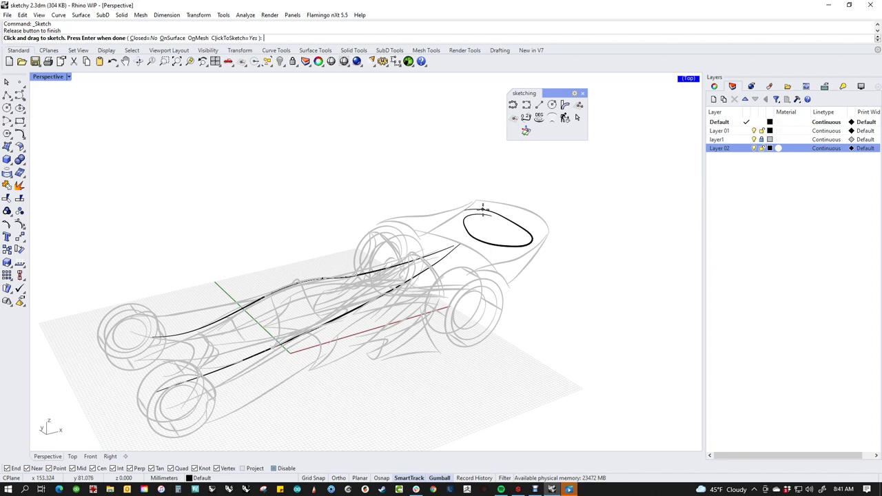
key("Return")
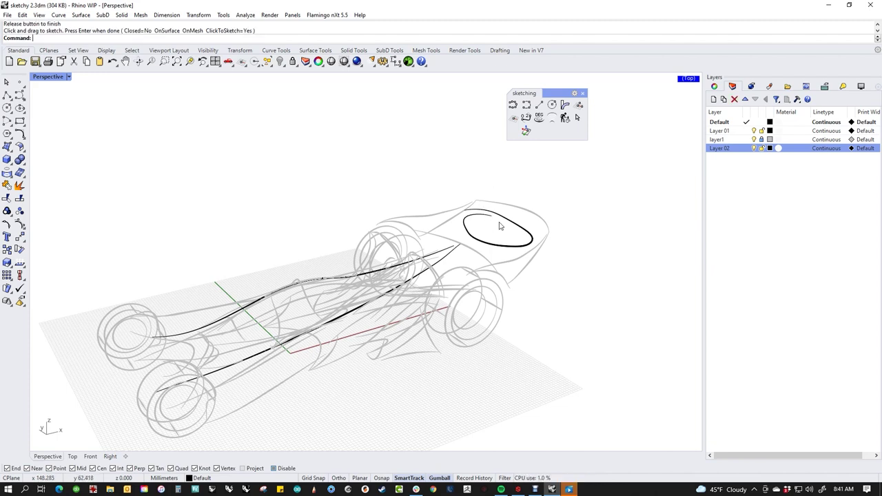
left_click(504, 221)
key("Delete")
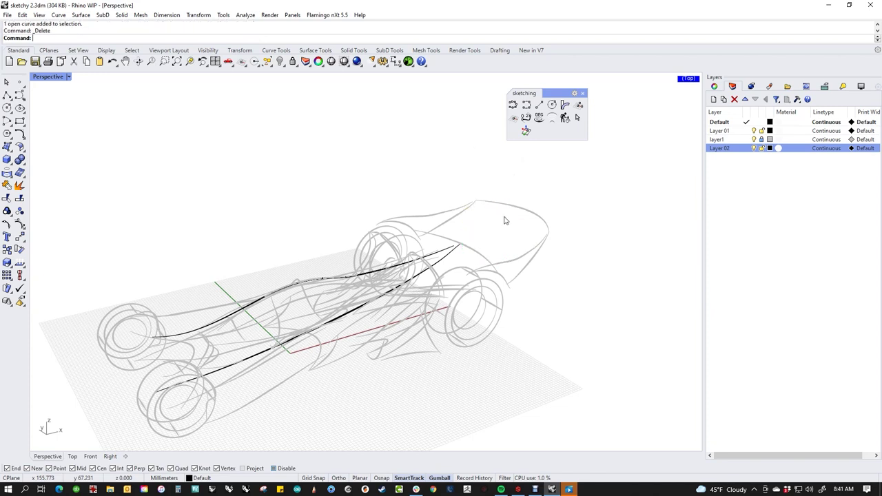
Step: Delete the two remaining black curves that run along the car body over the gray underlay sketch
right_click_drag(502, 241, 466, 376)
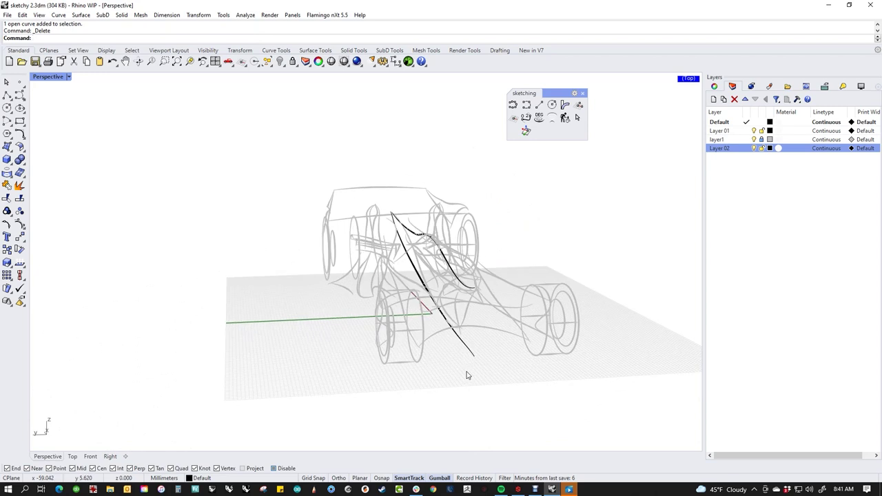
right_click_drag(518, 379, 314, 377)
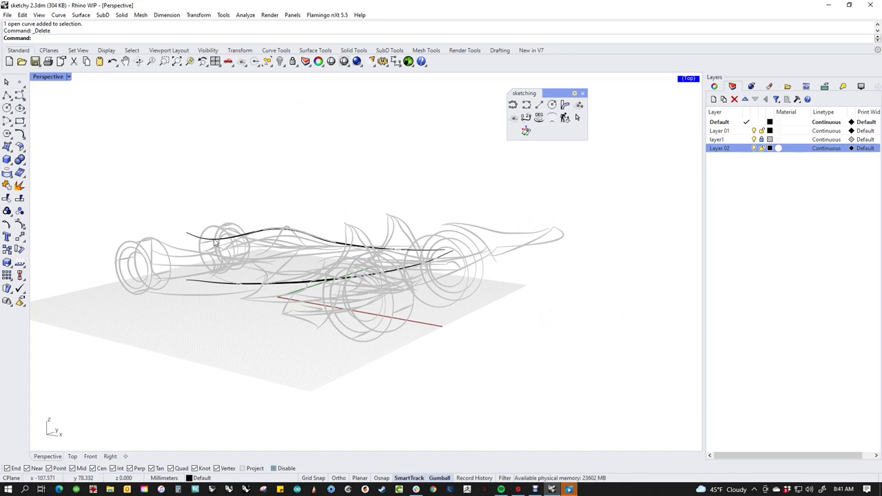
left_click(190, 239)
key("Delete")
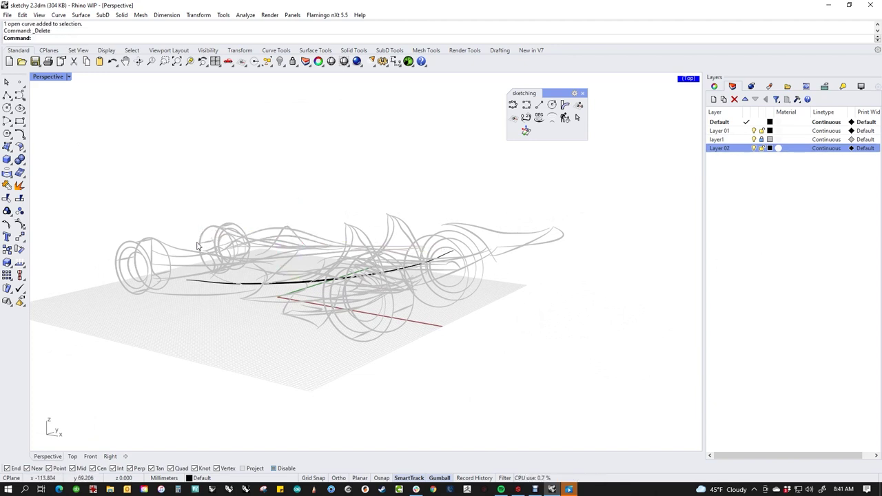
left_click(222, 283)
key("Delete")
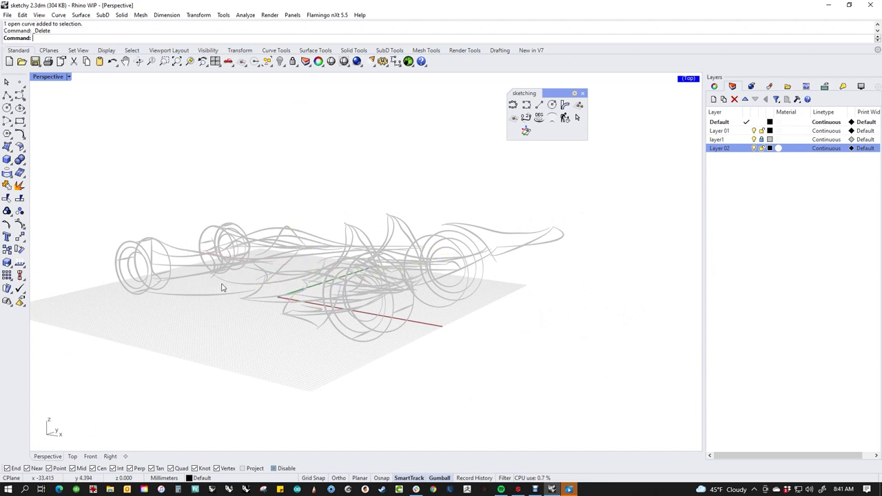
Step: Change the display color of layer1, which holds the car sketch, to Black
left_click(770, 141)
left_click(770, 140)
left_click(746, 381)
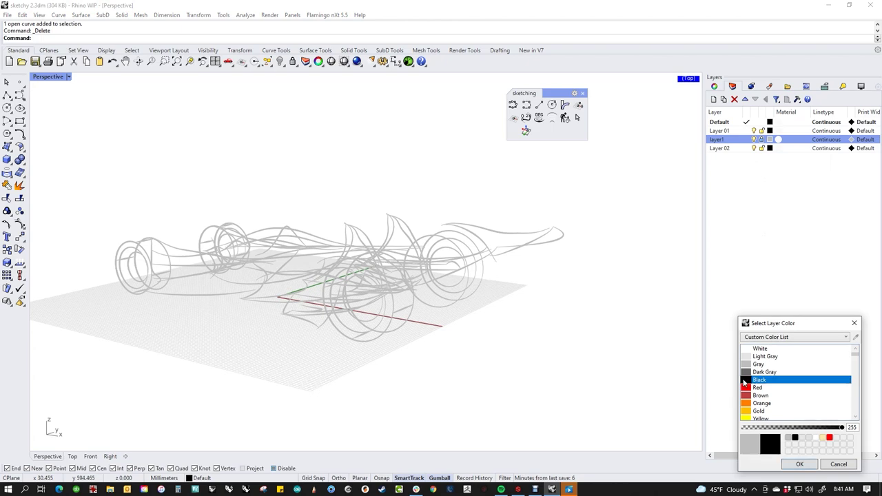
left_click(801, 465)
right_click_drag(208, 329, 475, 353)
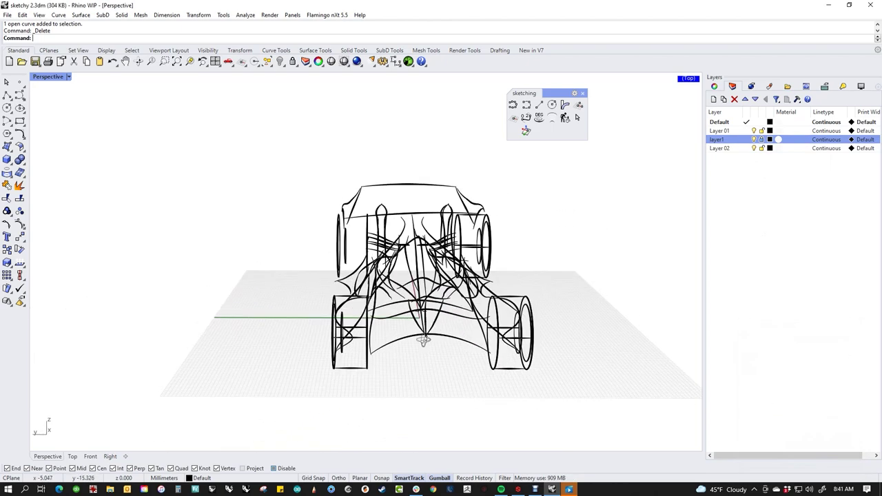
right_click_drag(537, 364, 448, 371)
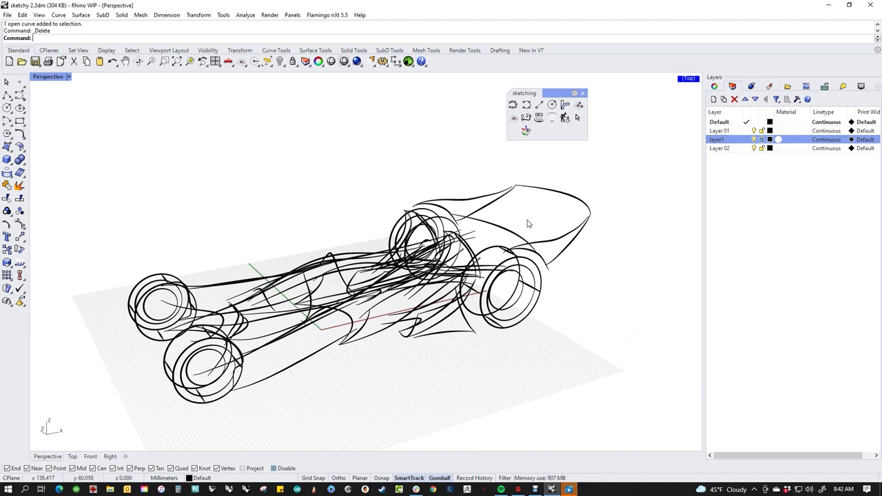
mouse_move(490, 380)
right_mouse_down()
mouse_move(457, 344)
mouse_move(581, 352)
mouse_move(505, 349)
right_mouse_up()
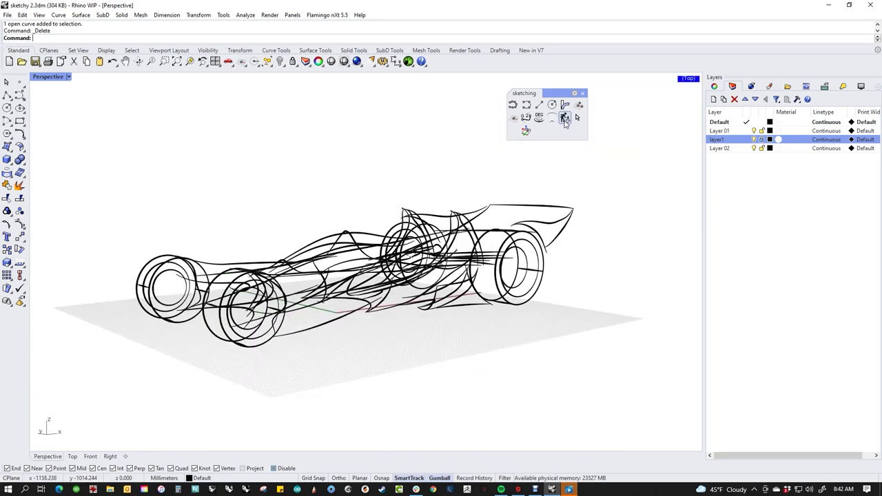
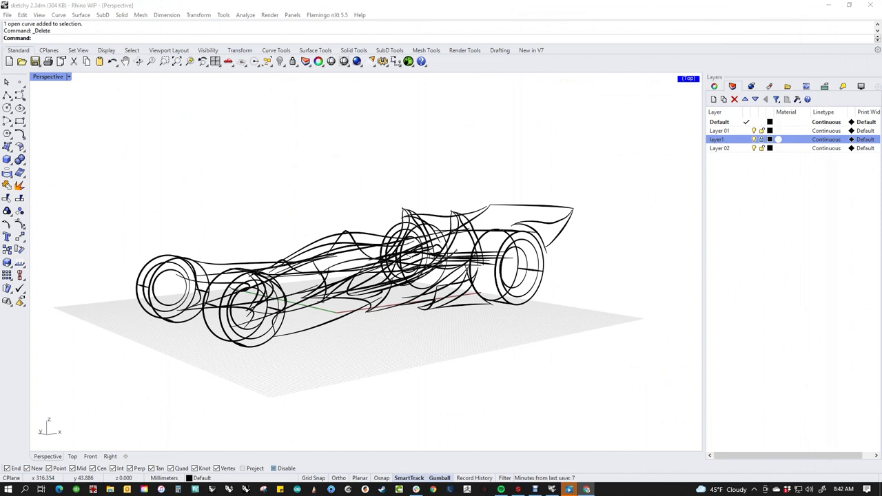
Step: Switch to the browser's forum topic "3d sketching in rhino? check it out", return to its first post, and examine the enlarged Arctic-mode seat image
left_click_drag(881, 18, 262, 18)
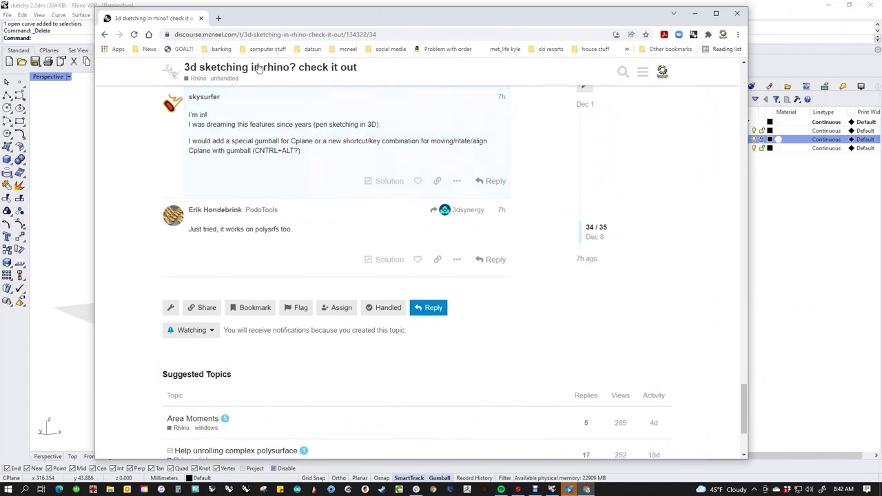
left_click(257, 69)
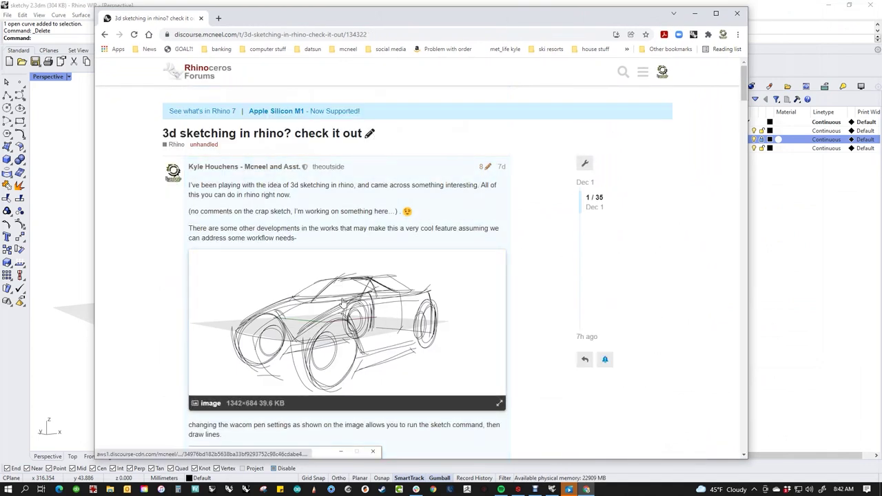
scroll(394, 276, "down", 5)
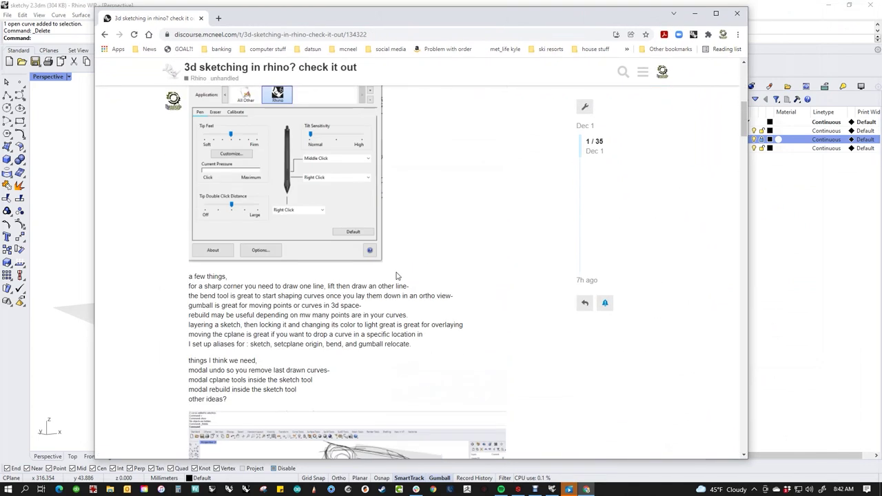
scroll(396, 276, "down", 15)
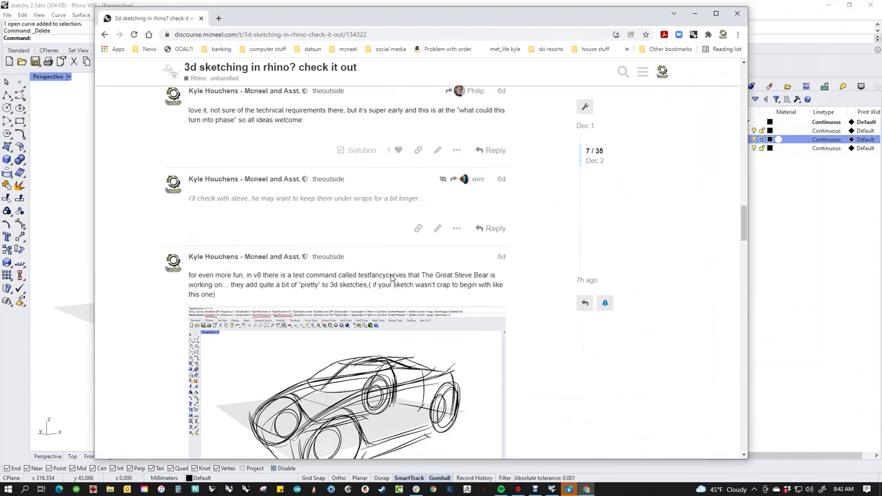
scroll(393, 275, "down", 10)
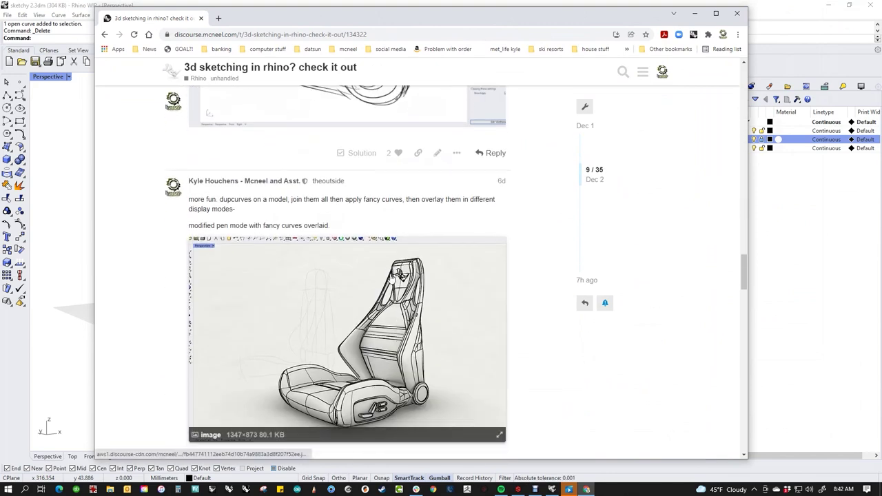
scroll(396, 274, "down", 3)
scroll(436, 305, "up", 2)
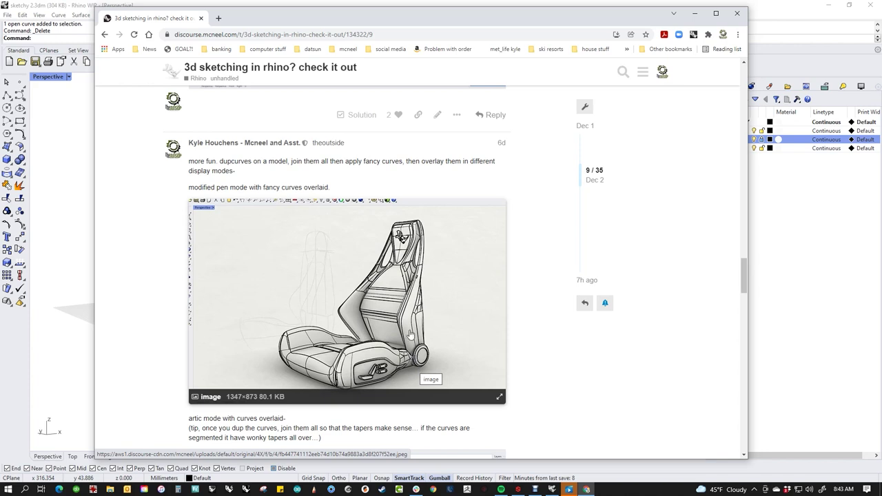
scroll(411, 336, "down", 4)
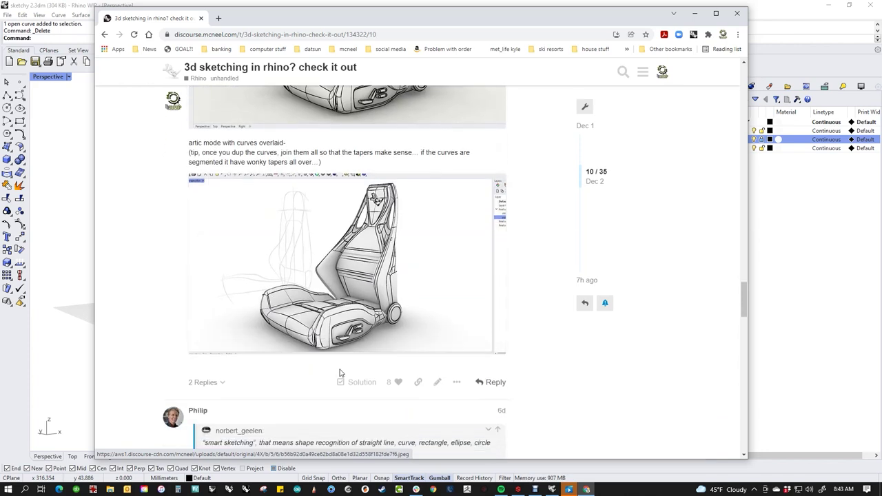
left_click(500, 349)
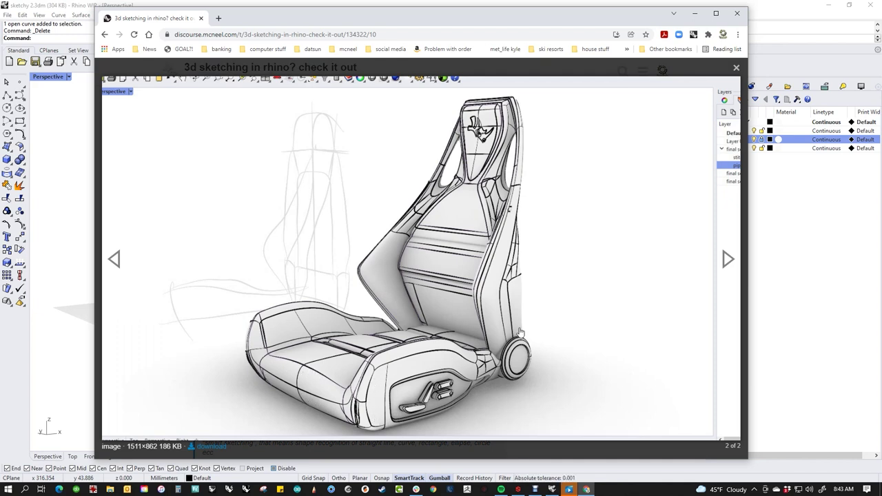
left_click(736, 67)
Step: Read on through the forum topic to the post about oneview and testfancycurves with the sketchy 2.3dm attachment
scroll(463, 315, "down", 6)
scroll(452, 317, "down", 15)
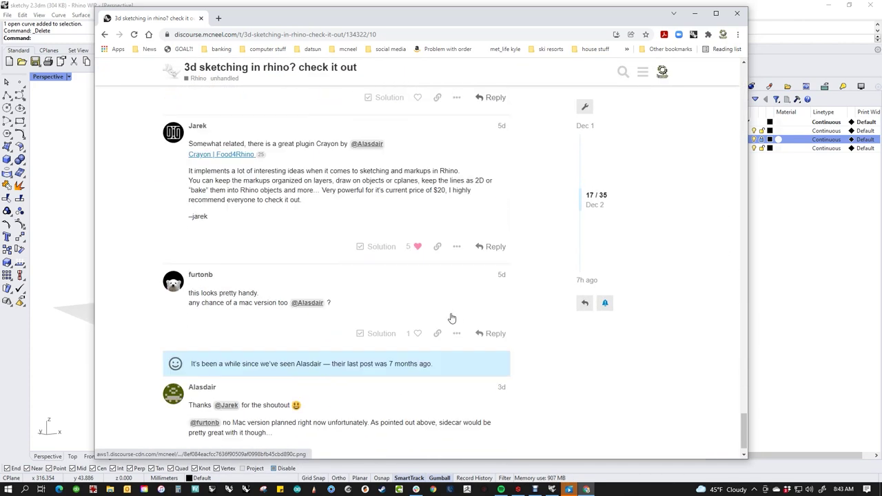
scroll(452, 317, "down", 15)
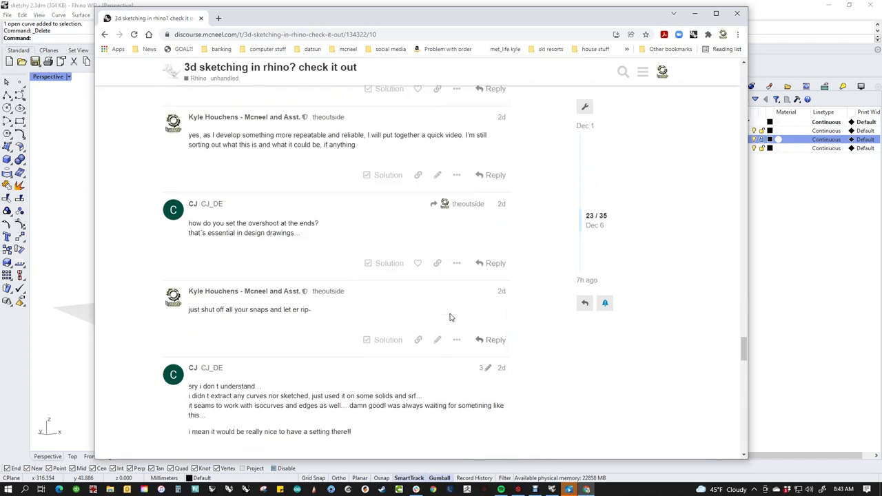
scroll(449, 317, "down", 5)
scroll(446, 317, "down", 10)
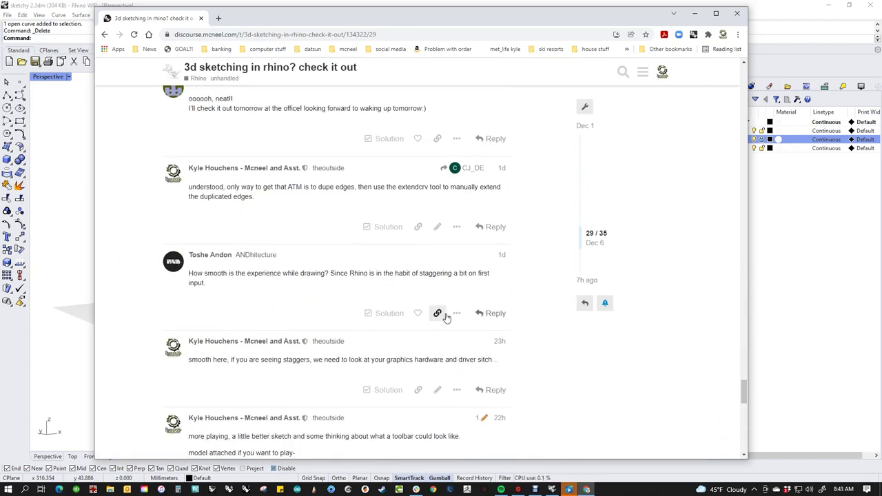
scroll(446, 317, "down", 4)
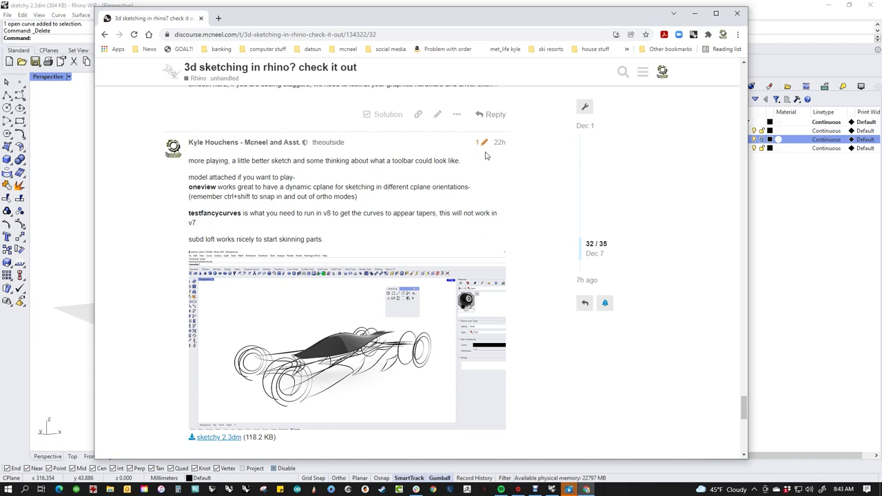
left_click(345, 52)
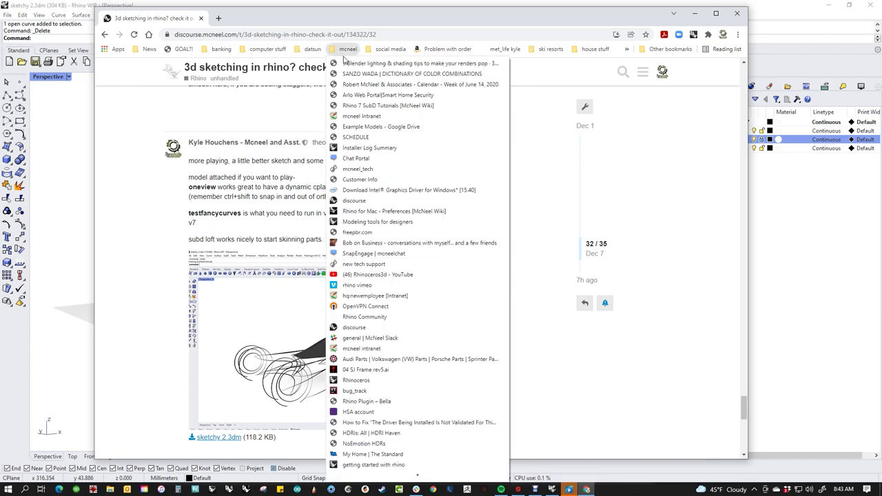
left_click(346, 52)
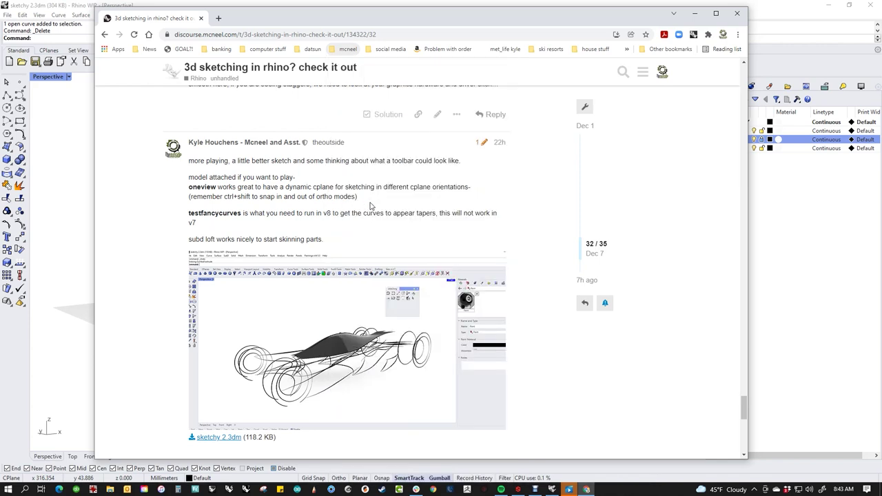
left_click(347, 52)
key("Down")
key("Return")
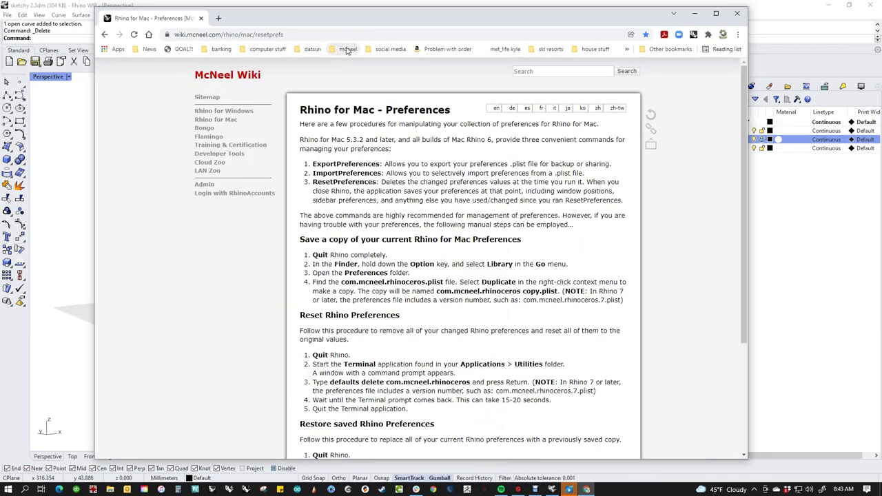
Step: Open the Rhino website and go to its Downloads page to view the Work-in-Progress builds
left_click(348, 52)
left_click(366, 221)
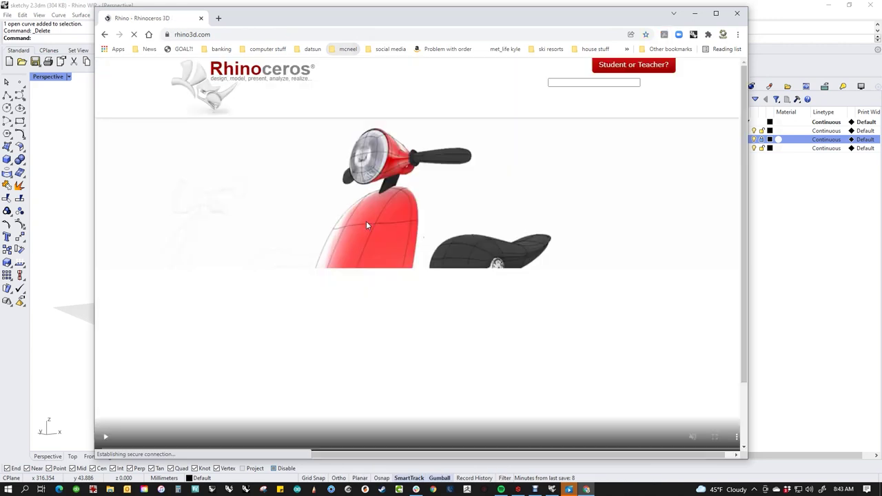
left_click(285, 103)
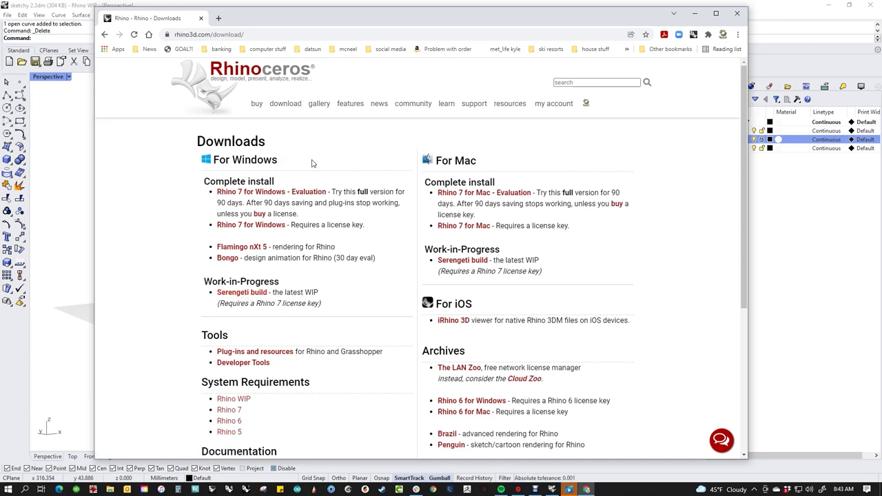
Step: Switch back to Rhino and inspect the black car sketch from a slightly higher angle
left_click(695, 14)
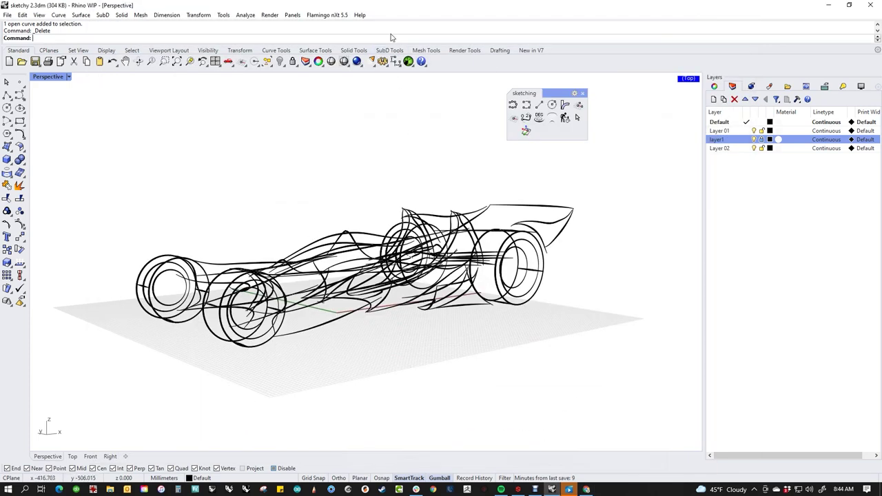
left_click(360, 14)
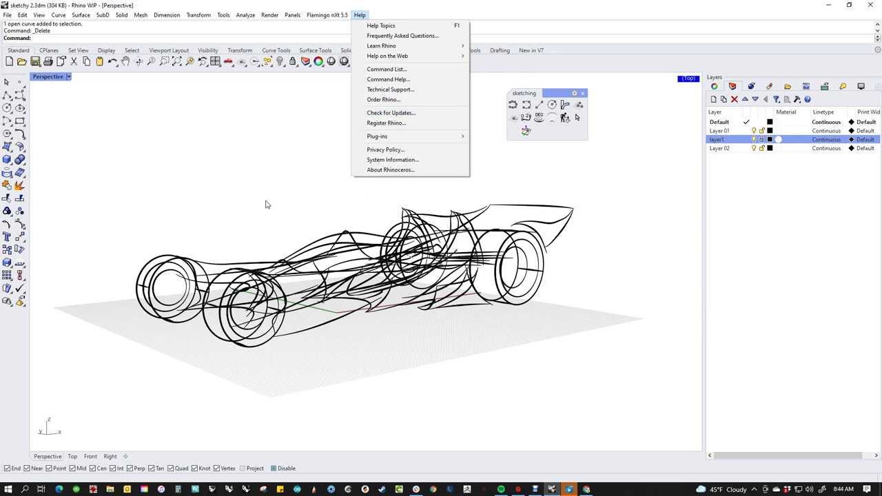
left_click(287, 186)
mouse_move(288, 186)
right_mouse_down()
mouse_move(437, 372)
mouse_move(513, 253)
mouse_move(585, 246)
mouse_move(318, 248)
mouse_move(504, 263)
right_mouse_up()
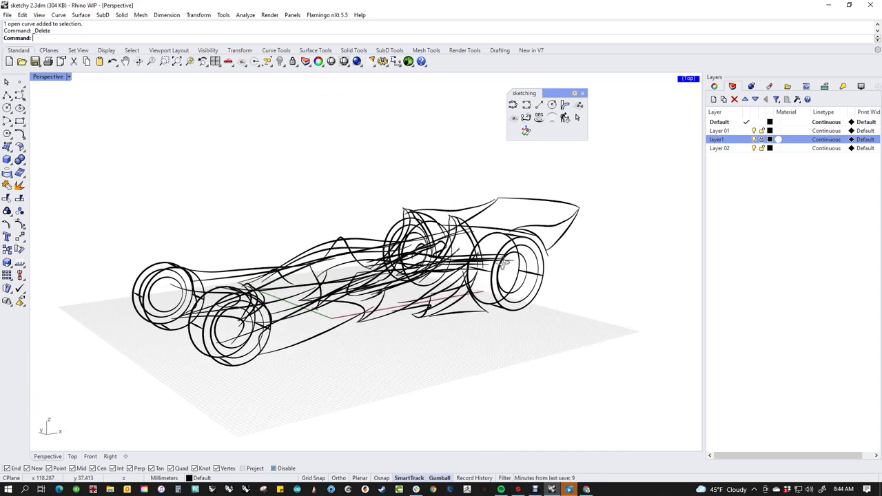